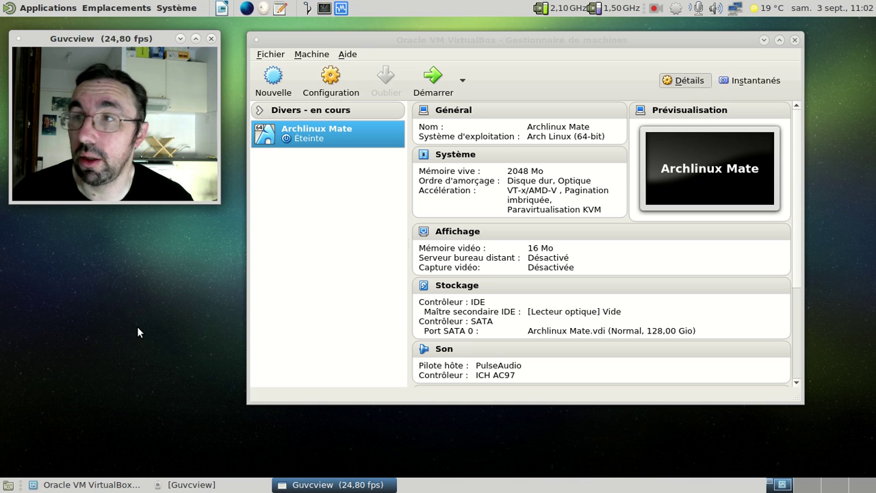
# Step: Check the location and weather shown in the host desktop's clock calendar, leaving the calendar closed
pyautogui.click(767, 9)
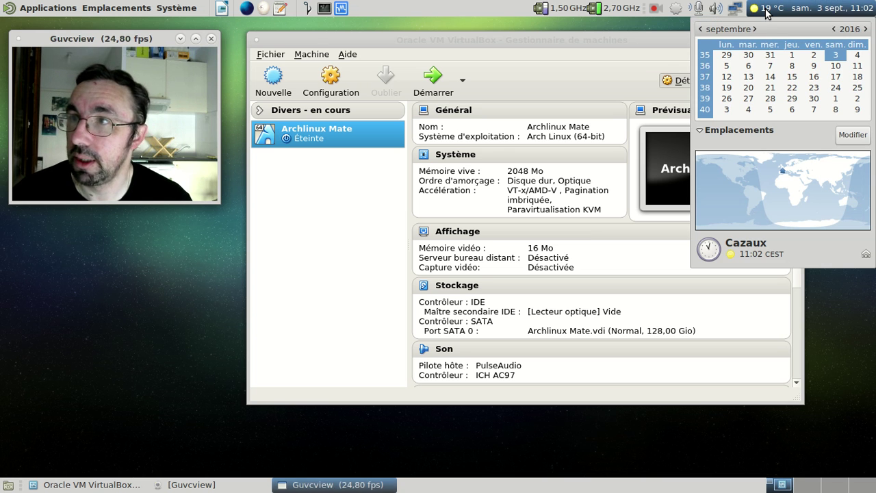
pyautogui.click(767, 11)
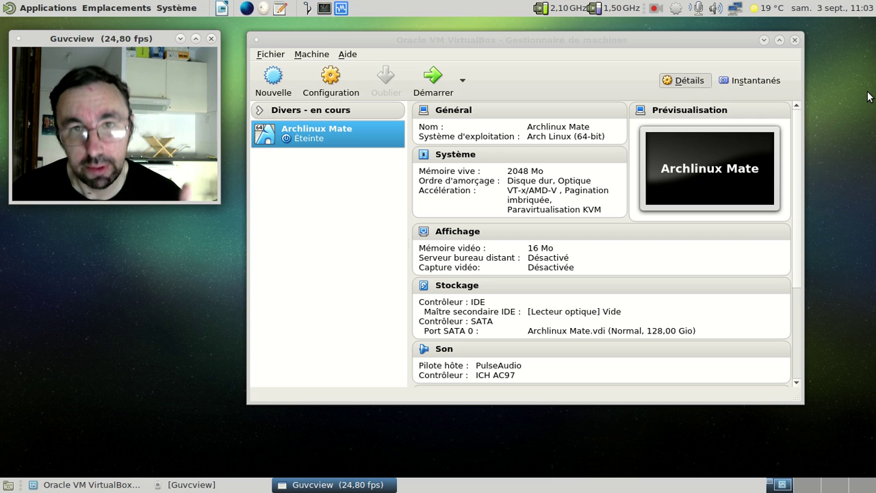
# Step: Start the Archlinux Mate virtual machine and log in with the account password
pyautogui.click(438, 79)
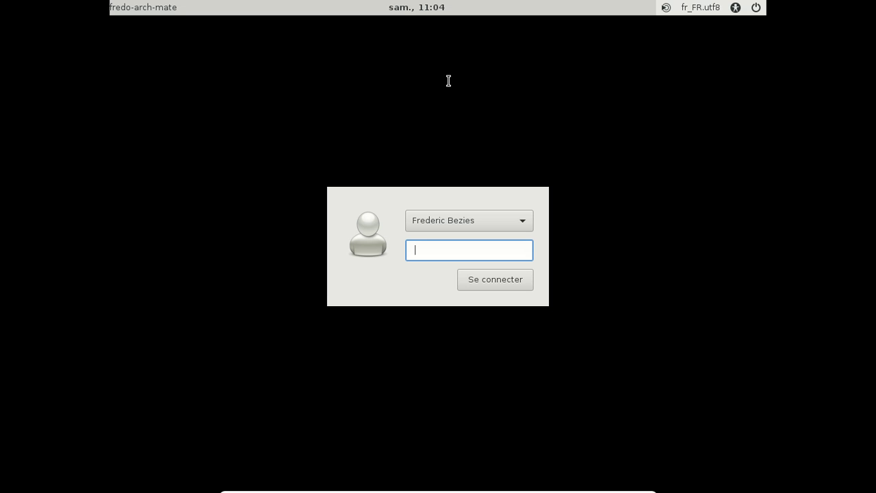
pyautogui.write('•••••••')
pyautogui.press('Return')
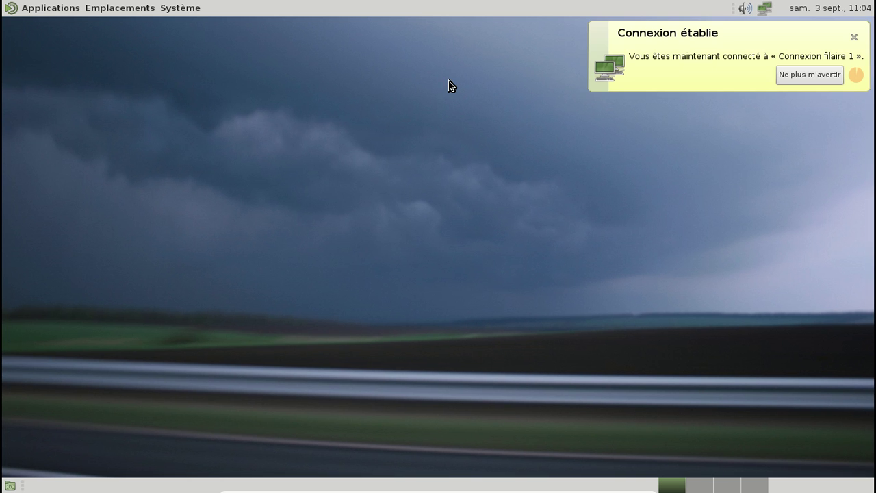
# Step: Unlock the workspace switcher, move it to the right end of its panel and lock it there
pyautogui.rightClick(677, 487)
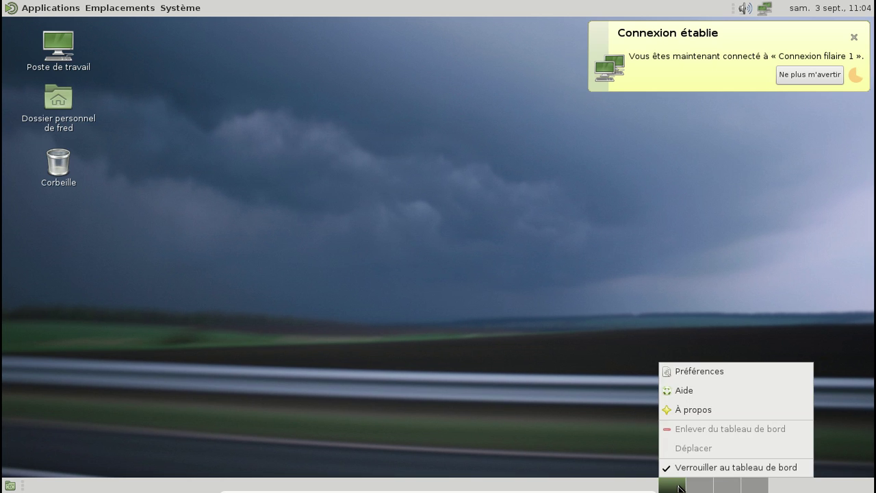
pyautogui.click(679, 470)
pyautogui.rightClick(678, 487)
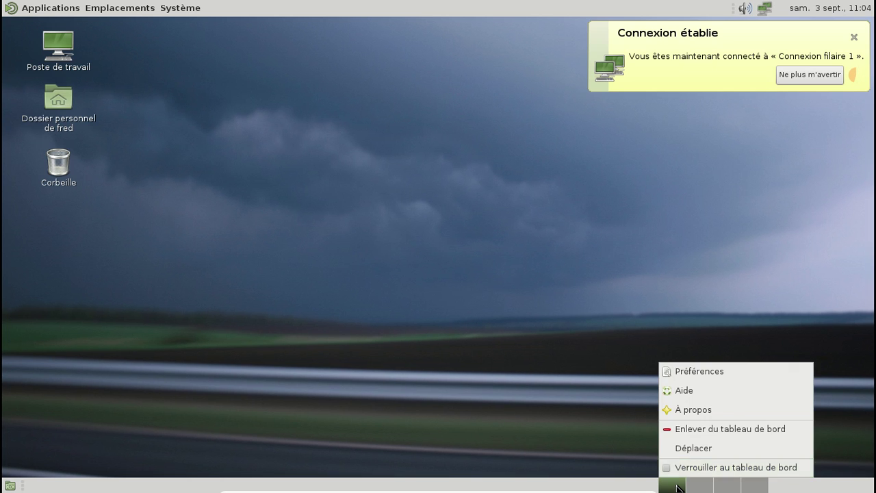
pyautogui.click(685, 449)
pyautogui.rightClick(777, 486)
pyautogui.click(773, 467)
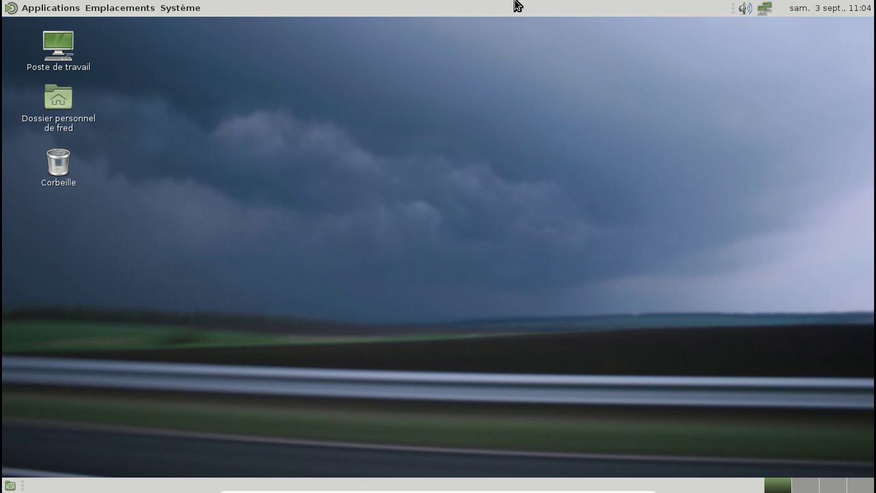
# Step: Open a terminal window in the virtual machine
pyautogui.click(79, 8)
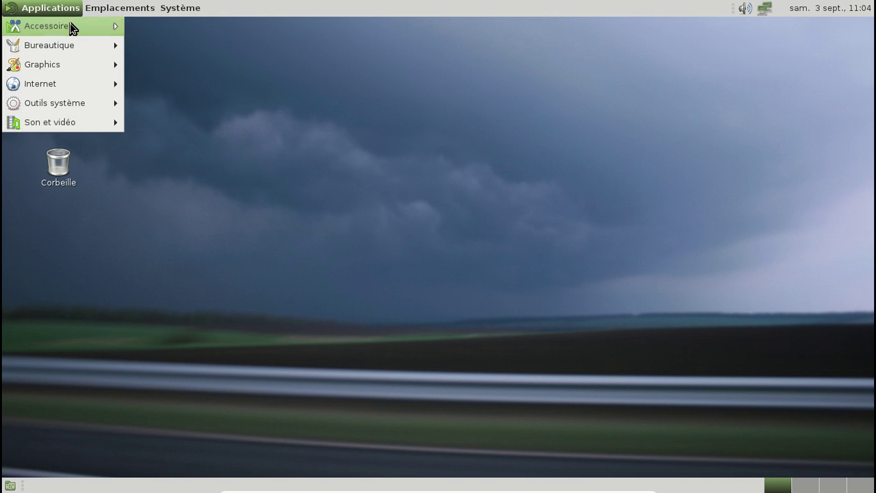
pyautogui.moveTo(91, 85)
pyautogui.moveTo(94, 104)
pyautogui.click(192, 218)
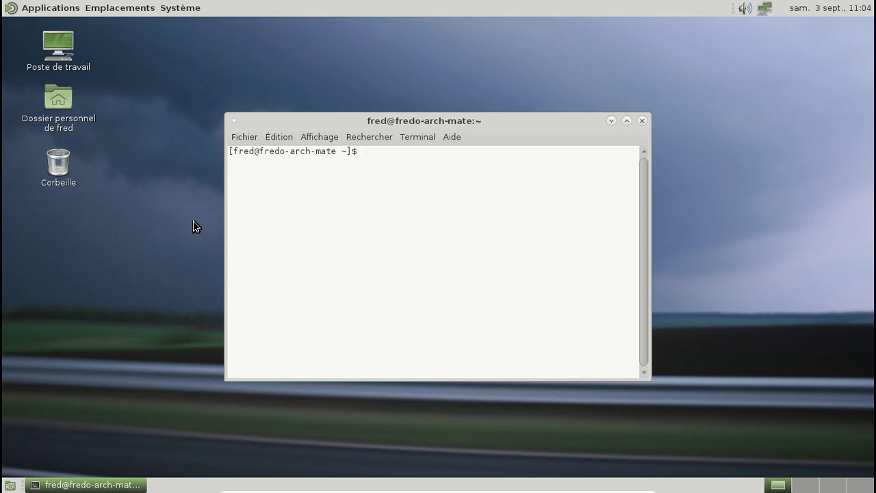
# Step: Open /etc/makepkg.conf in nano with sudo, authenticating with the account password
pyautogui.write('sudo n')
pyautogui.write('ano /etc/pa')
pyautogui.write('cman.')
pyautogui.press('BackSpace')
pyautogui.press('BackSpace')
pyautogui.press('BackSpace')
pyautogui.press('BackSpace')
pyautogui.press('BackSpace')
pyautogui.press('BackSpace')
pyautogui.press('BackSpace')
pyautogui.write('makepkg.conf')
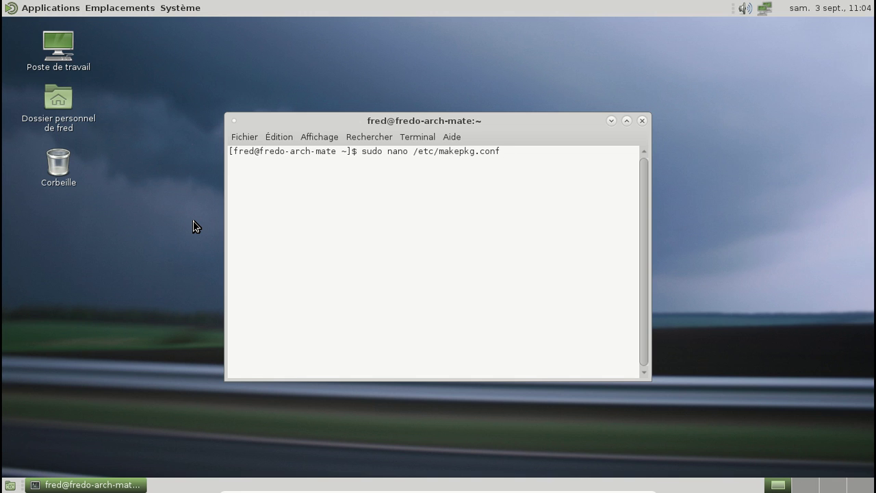
pyautogui.press('Return')
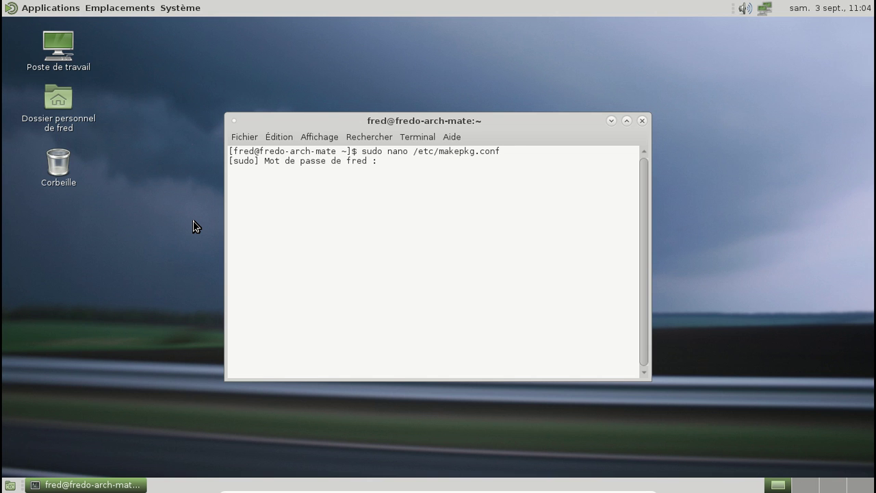
pyautogui.press('Return')
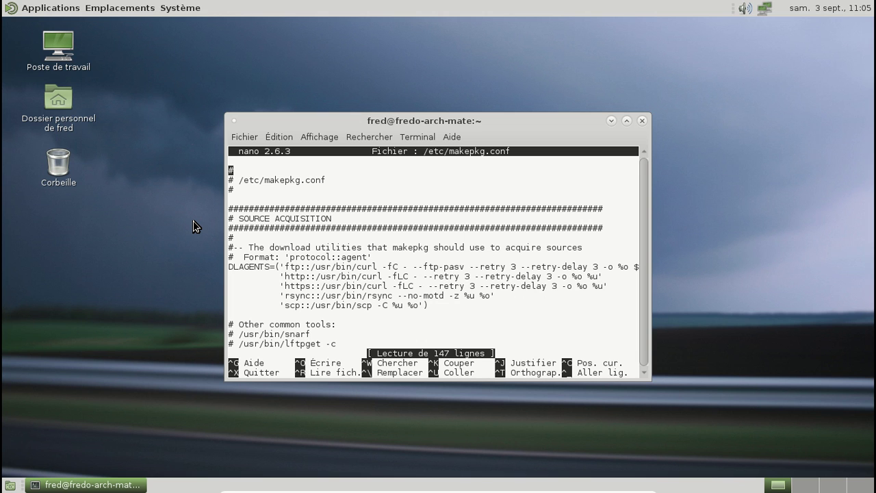
# Step: Uncomment the MAKEFLAGS line in the compiler flags section and set its value to "-j3"
pyautogui.press('pagedown')
pyautogui.press('pagedown')
pyautogui.press('Down')
pyautogui.press('Down')
pyautogui.press('Down')
pyautogui.press('Down')
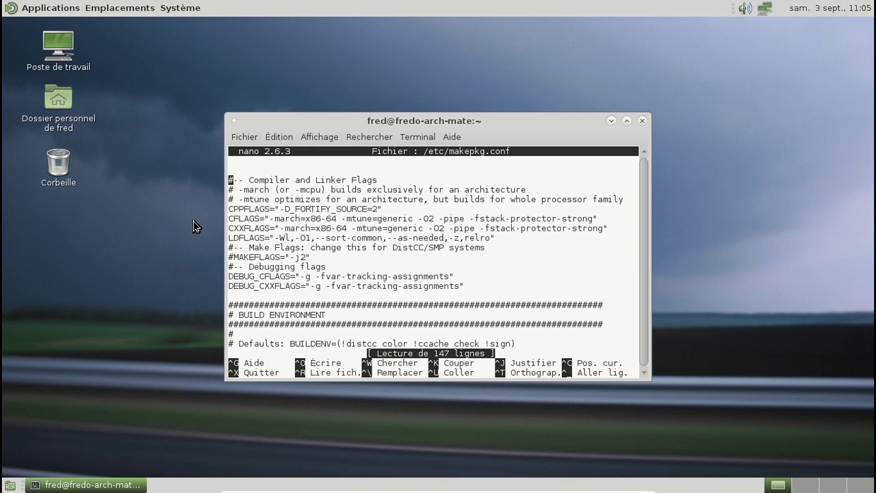
pyautogui.press('Down')
pyautogui.press('Down')
pyautogui.press('Down')
pyautogui.press('Down')
pyautogui.press('Down')
pyautogui.press('Delete')
pyautogui.press('End')
pyautogui.press('Left')
pyautogui.press('BackSpace')
pyautogui.write('3')
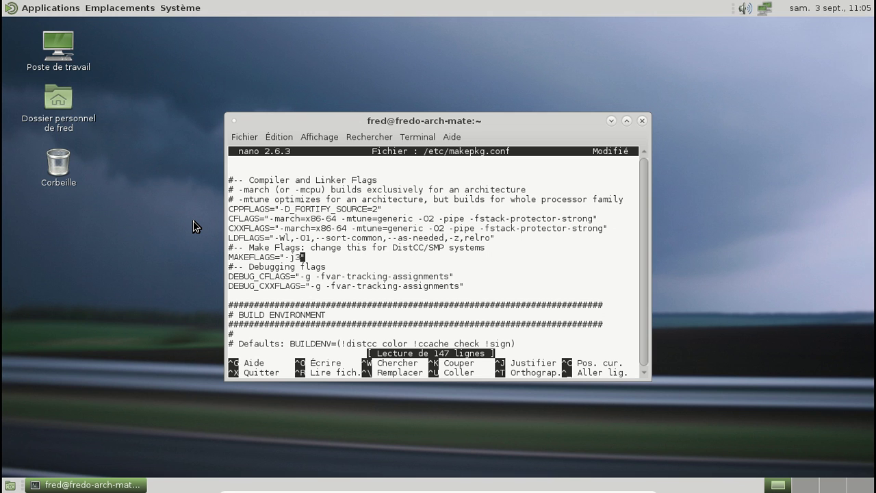
# Step: Save the changes to /etc/makepkg.conf under the same name and exit nano
pyautogui.hotkey('ctrl', 'x')
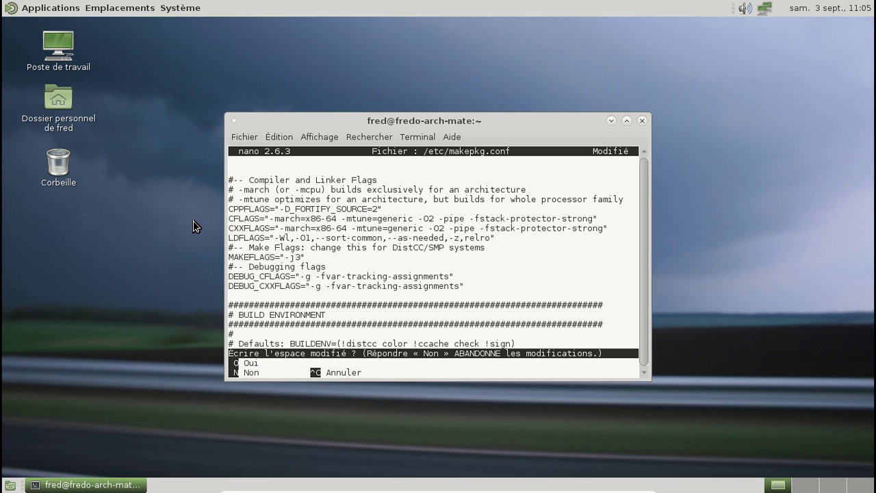
pyautogui.press('o')
pyautogui.press('Return')
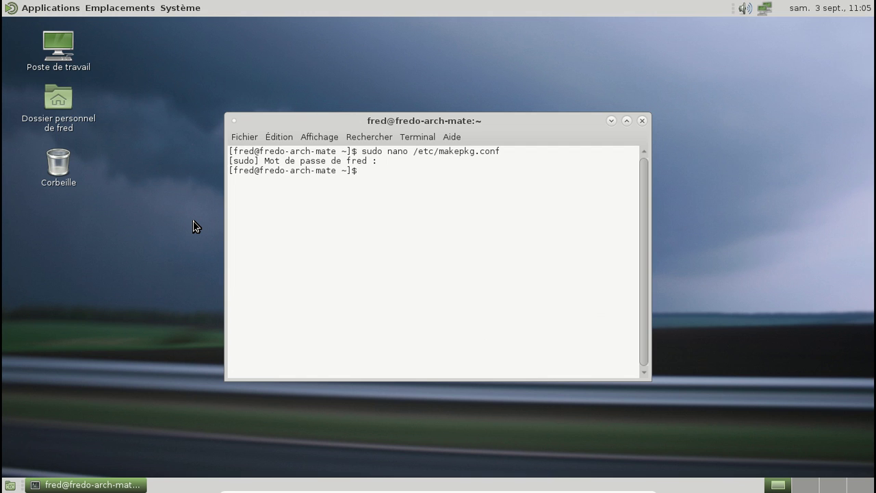
# Step: Enter the partial command yaourt -G libmatewea at the terminal prompt without running it
pyautogui.write('yaourt -G libmatewear')
pyautogui.press('BackSpace')
pyautogui.write('ther')
pyautogui.press('BackSpace')
pyautogui.press('BackSpace')
pyautogui.press('BackSpace')
pyautogui.press('BackSpace')
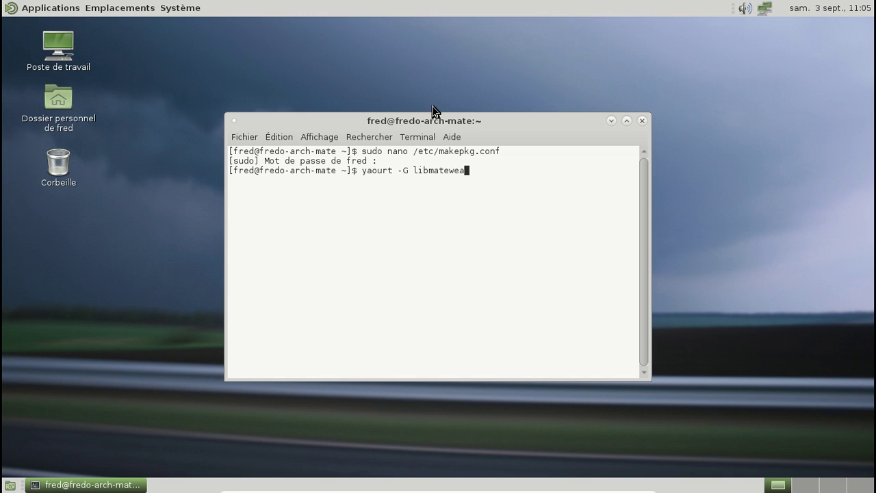
# Step: Add Cazaux, France to the clock's locations, then expand the calendar's location section to check the entry and close it
pyautogui.click(797, 7)
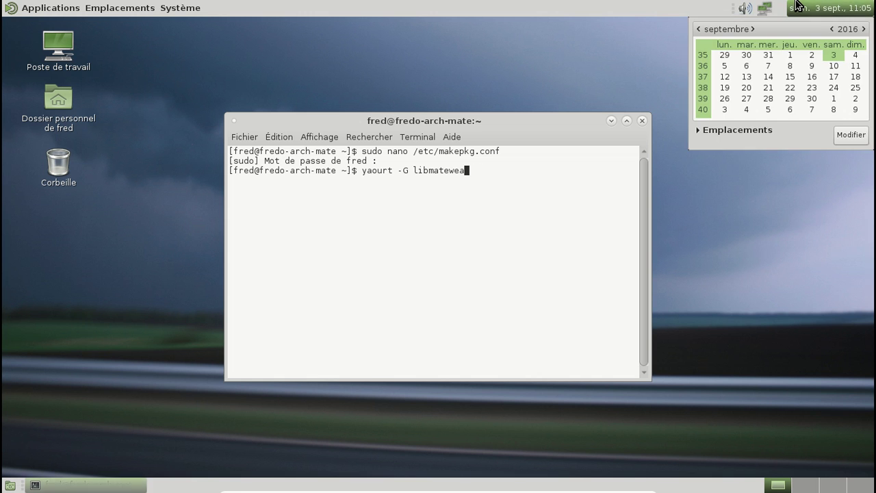
pyautogui.click(845, 137)
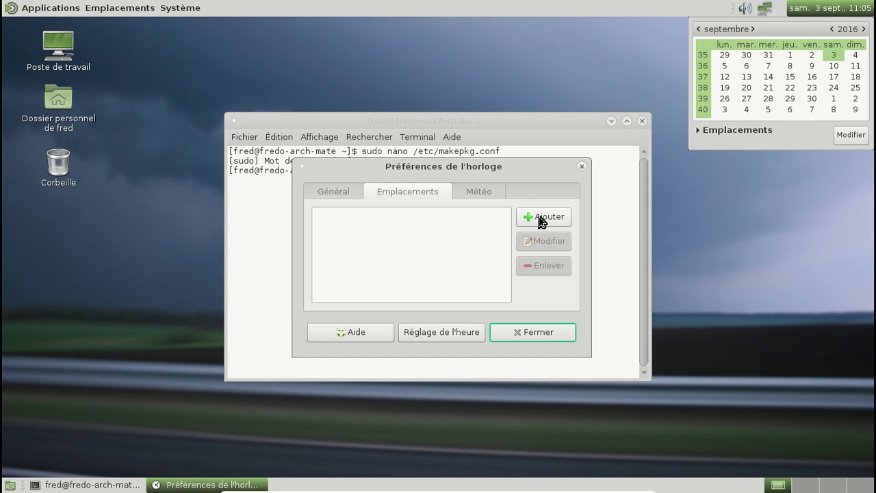
pyautogui.click(542, 219)
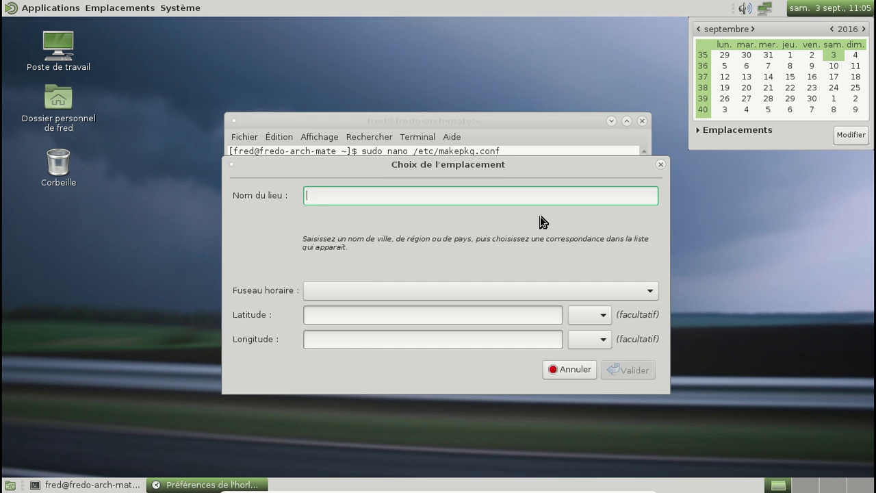
pyautogui.write('Caz')
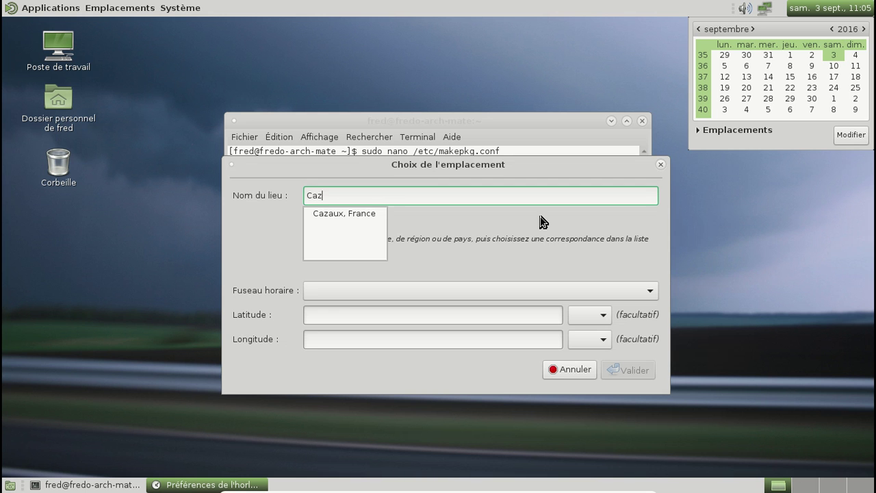
pyautogui.press('Return')
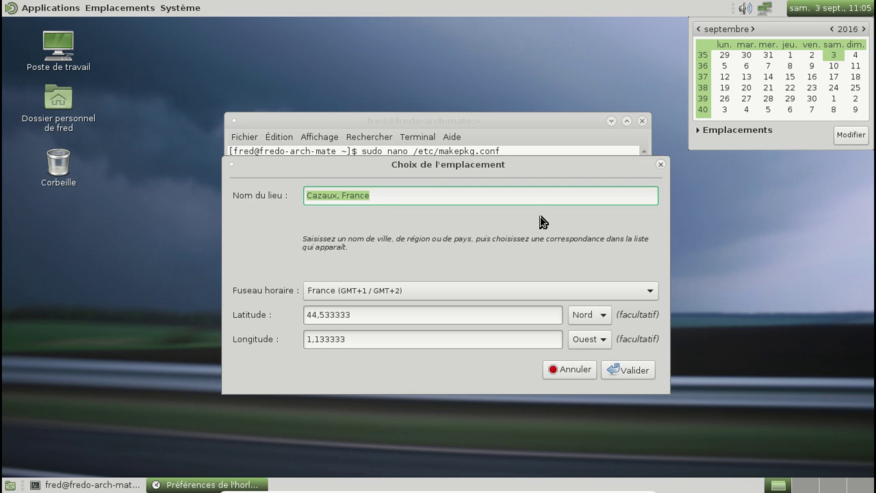
pyautogui.click(618, 372)
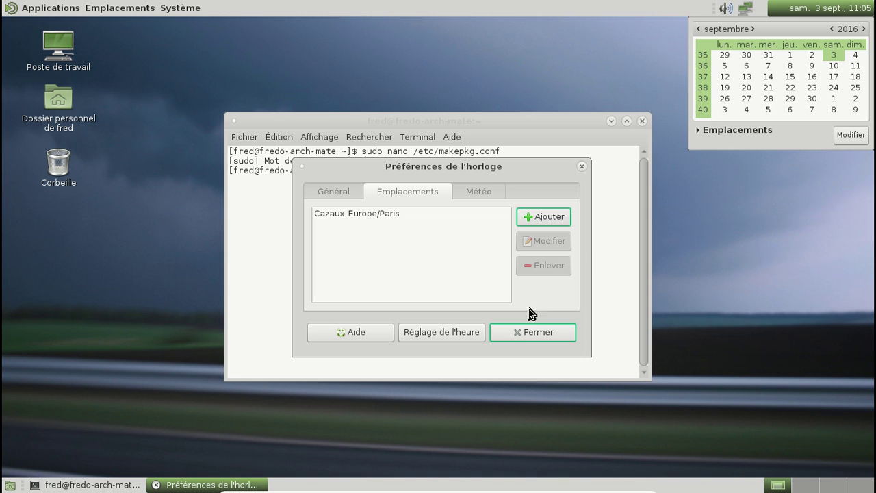
pyautogui.click(529, 329)
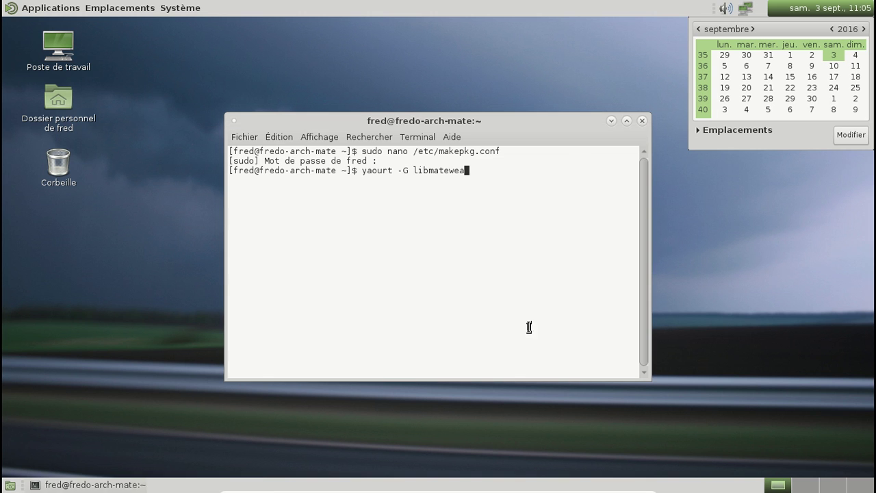
pyautogui.click(724, 131)
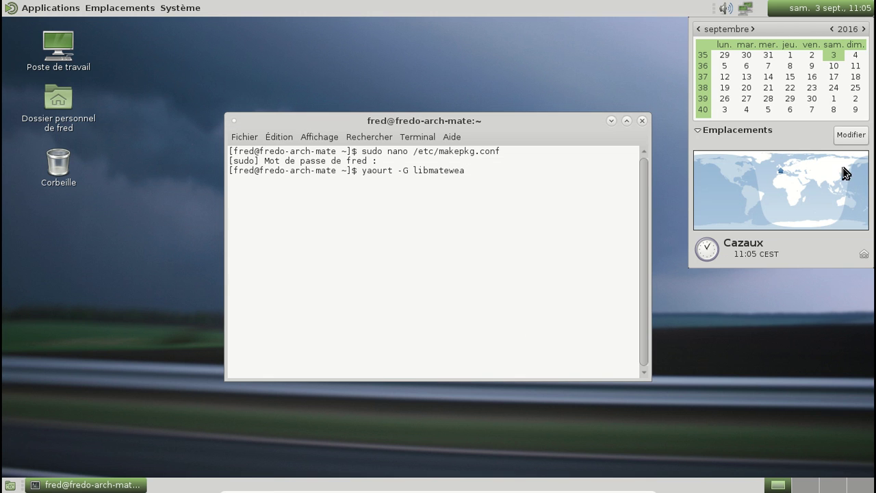
pyautogui.click(800, 13)
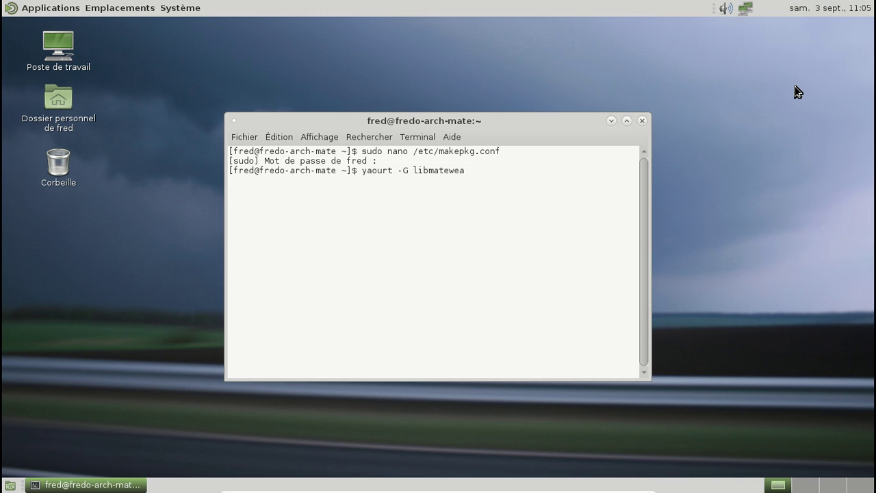
# Step: Complete the pending command as yaourt -G libmateweather and run it to download the package sources
pyautogui.write('ther')
pyautogui.press('Return')
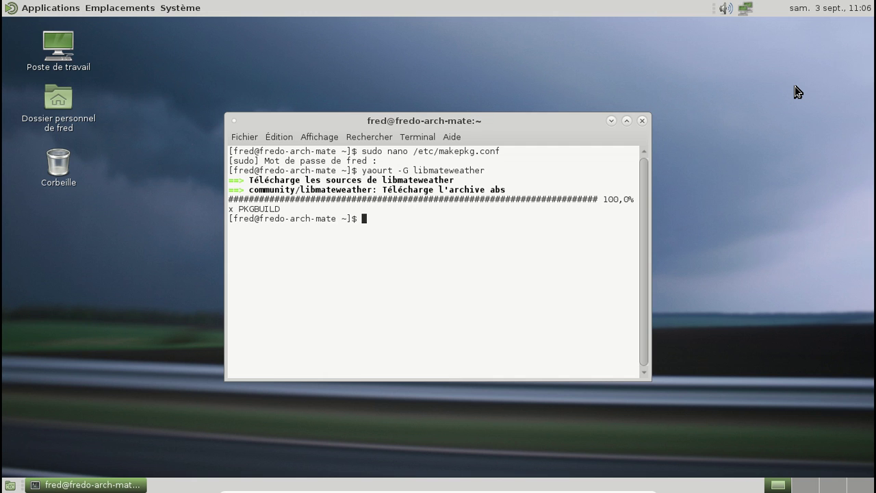
# Step: Change to the libmateweather directory and open its PKGBUILD file in Pluma from the terminal
pyautogui.write('plu')
pyautogui.press('BackSpace')
pyautogui.press('BackSpace')
pyautogui.press('BackSpace')
pyautogui.write('cd li')
pyautogui.press('Tab')
pyautogui.press('Return')
pyautogui.write('pluma')
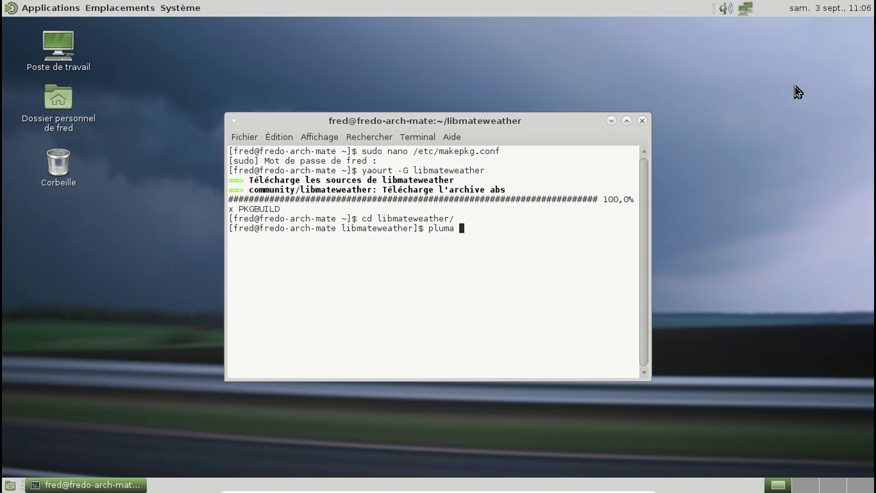
pyautogui.write(' PKGBUILD')
pyautogui.press('Return')
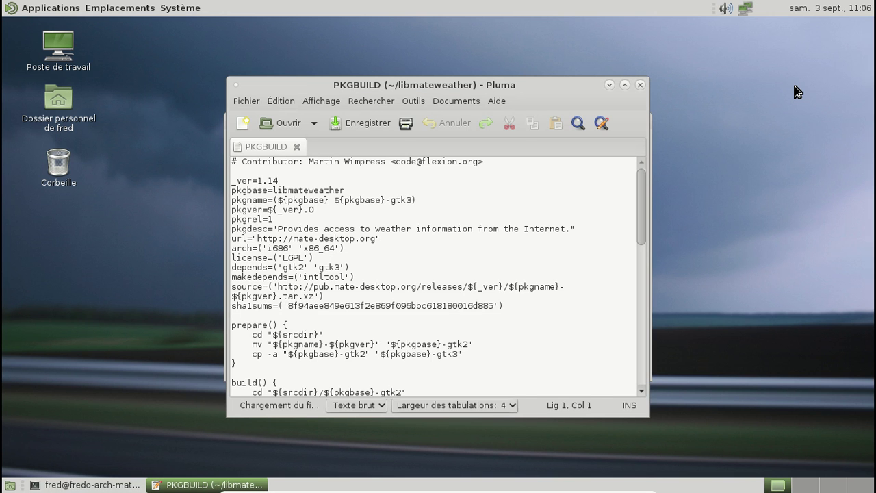
# Step: Set pkgver to ${_ver}.1 in the PKGBUILD, review the rest of the script, save the file and close Pluma
pyautogui.click(327, 208)
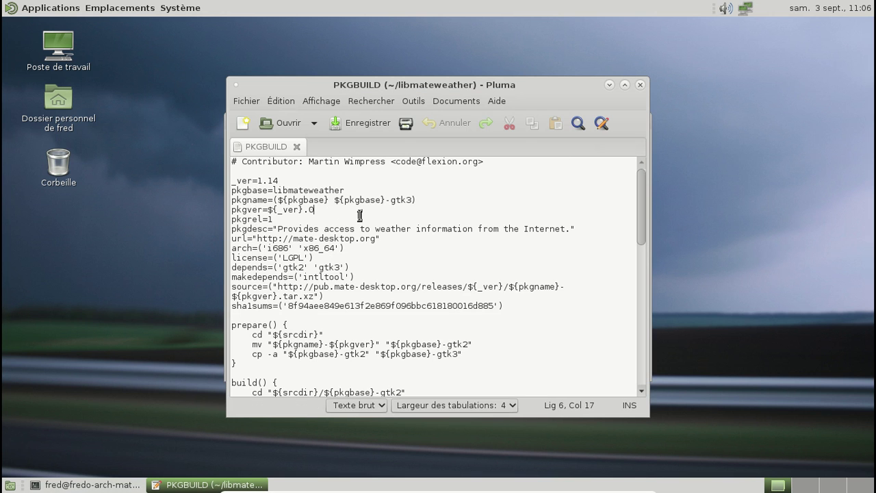
pyautogui.press('BackSpace')
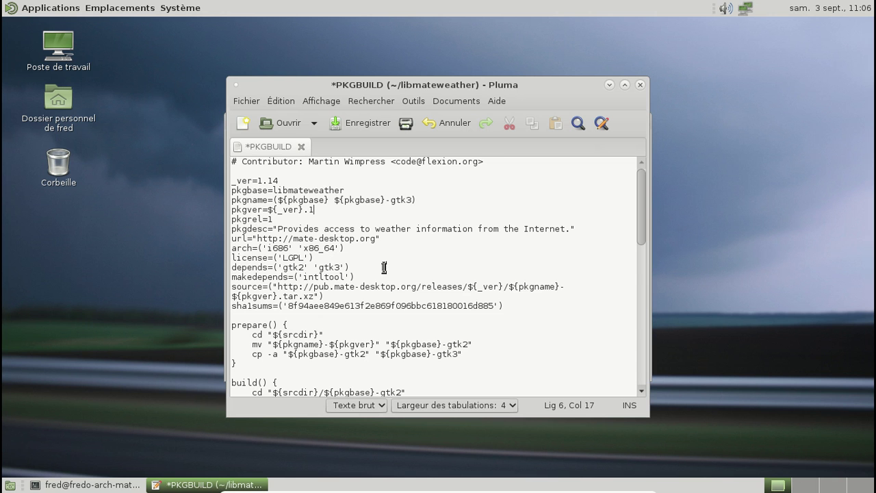
pyautogui.scroll(-15, 384, 267)
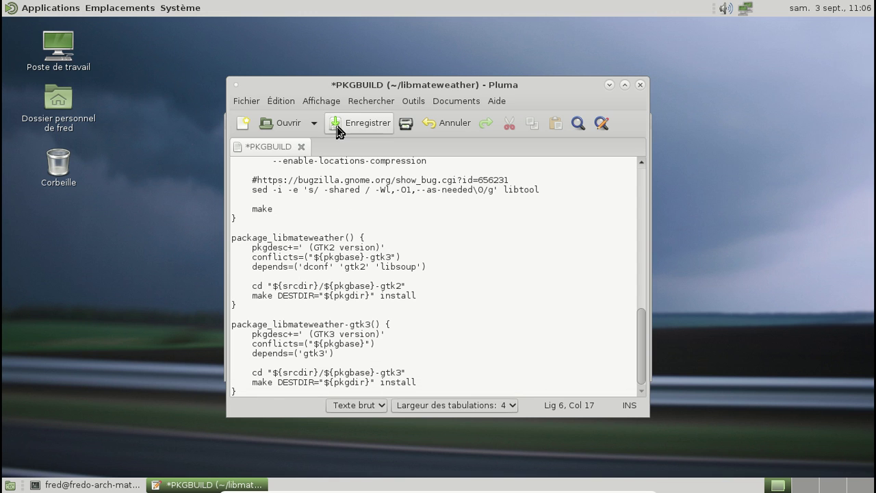
pyautogui.scroll(8, 472, 274)
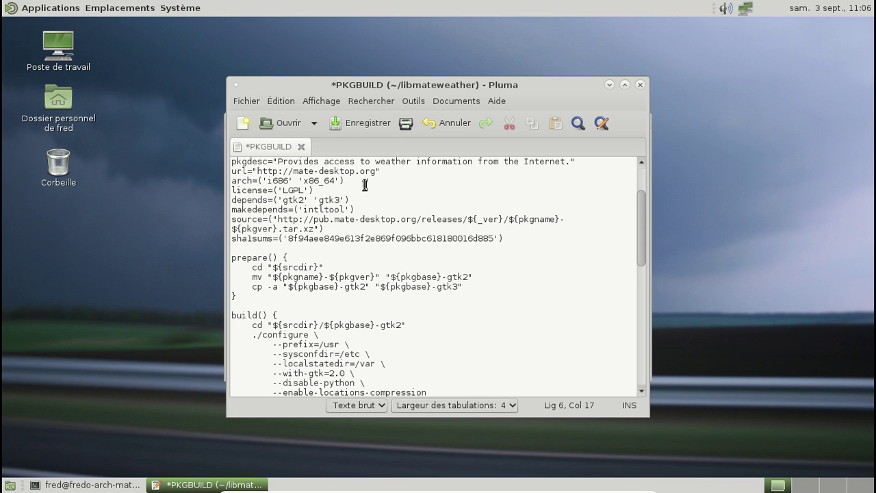
pyautogui.click(353, 129)
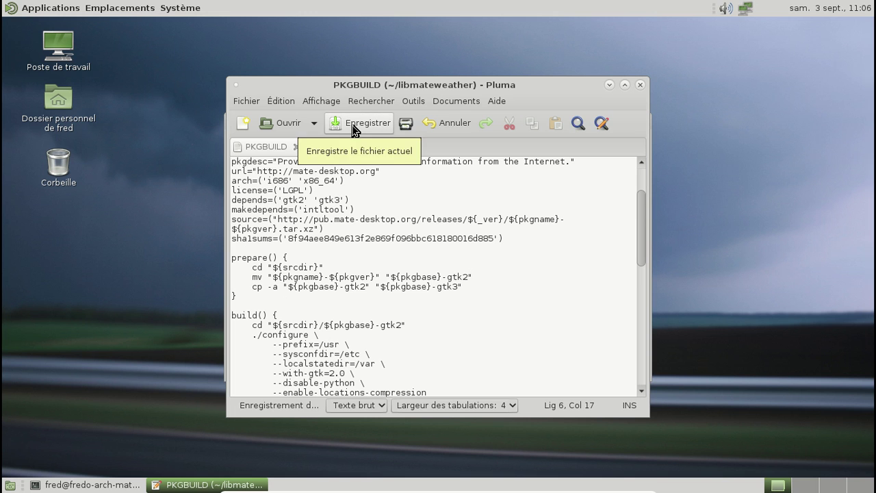
pyautogui.click(639, 85)
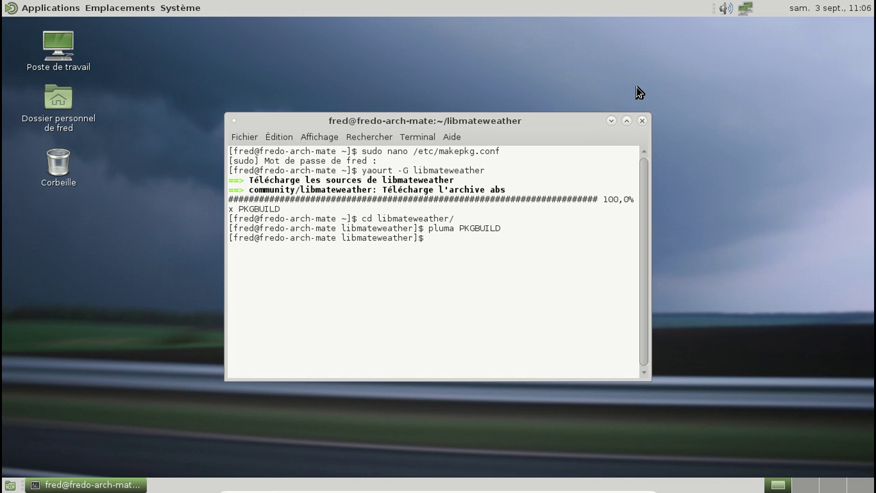
# Step: Append freshly generated source checksums to the build script by running makepkg -g >> PKGBUILD
pyautogui.write('makepkg -g >> PK')
pyautogui.press('Tab')
pyautogui.press('Return')
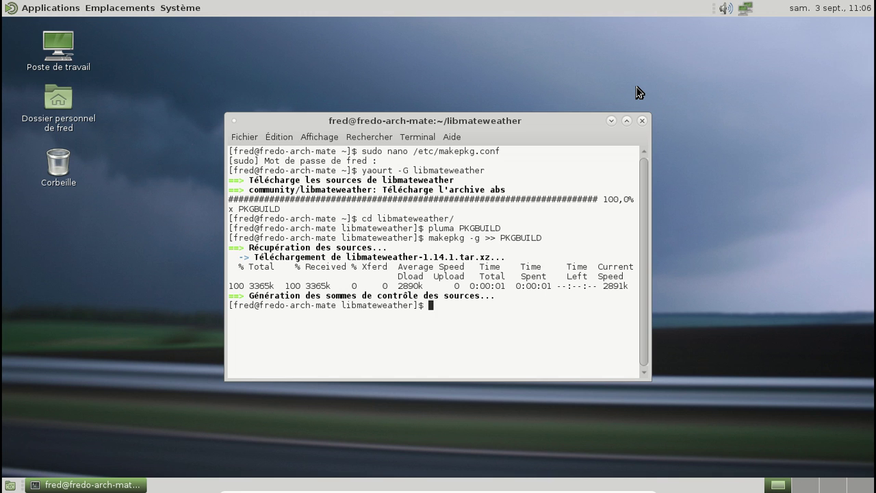
# Step: Reopen PKGBUILD in Pluma, check the sha1sums line appended at the end of the file, and close the editor
pyautogui.press('Up')
pyautogui.press('Up')
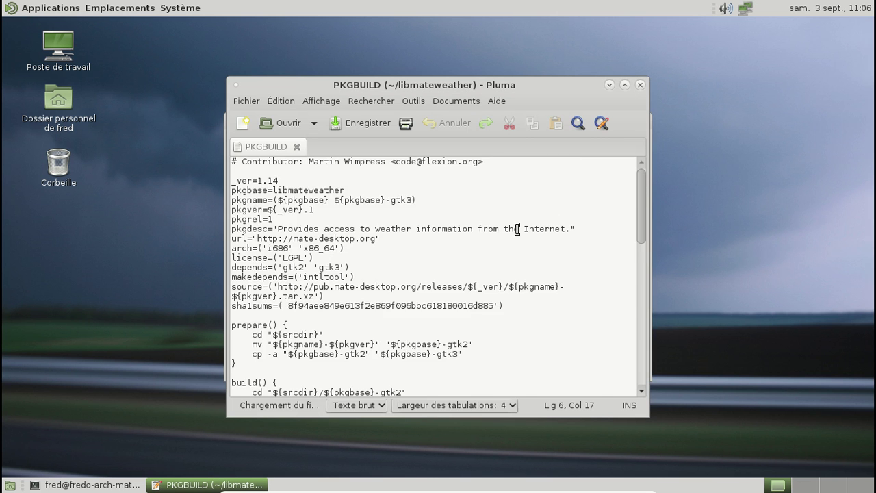
pyautogui.scroll(-10, 518, 229)
pyautogui.scroll(-4, 518, 229)
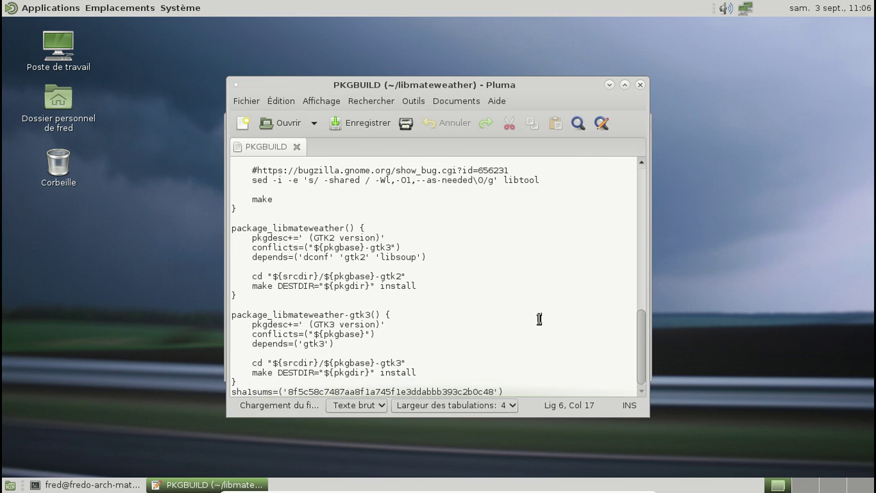
pyautogui.click(640, 84)
# Step: Build the package with makepkg -s and accept installing the missing build dependencies
pyautogui.write('makep')
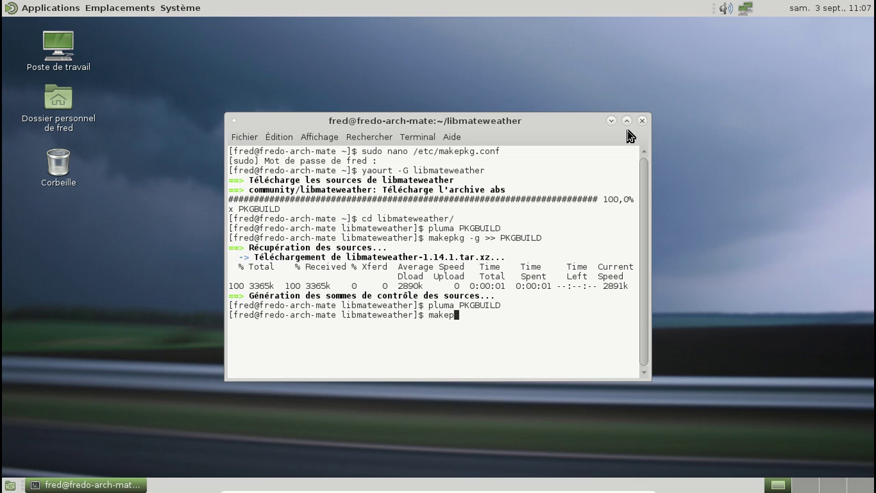
pyautogui.write('kg -s')
pyautogui.press('Return')
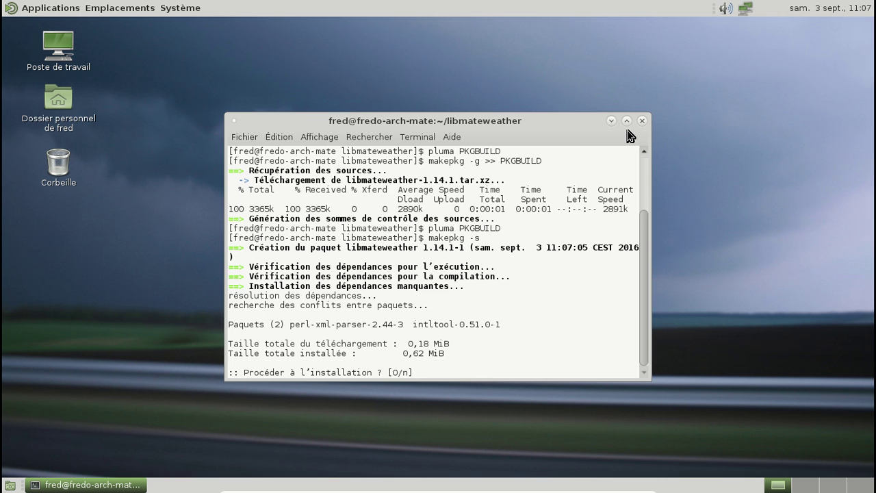
pyautogui.press('Return')
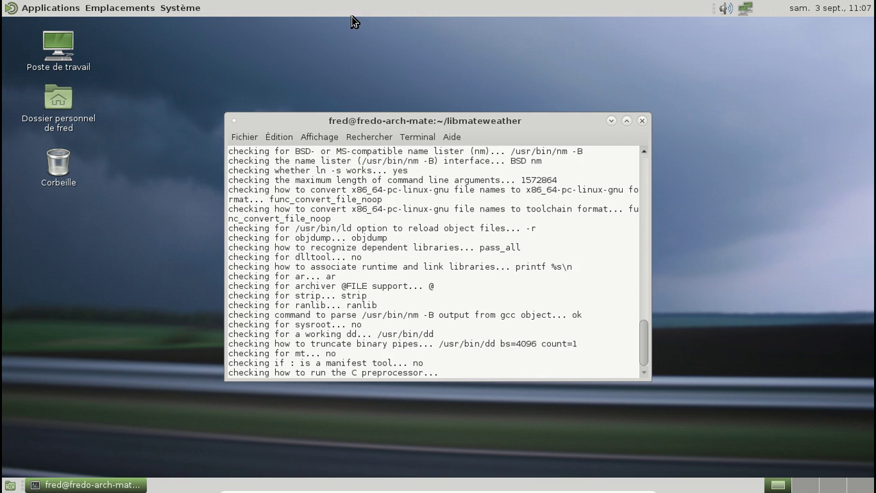
# Step: Launch Firefox from the desktop while the build runs, unmaximize its window and close the first-run tabs, keeping only the start page
pyautogui.click(43, 8)
pyautogui.moveTo(71, 83)
pyautogui.click(162, 123)
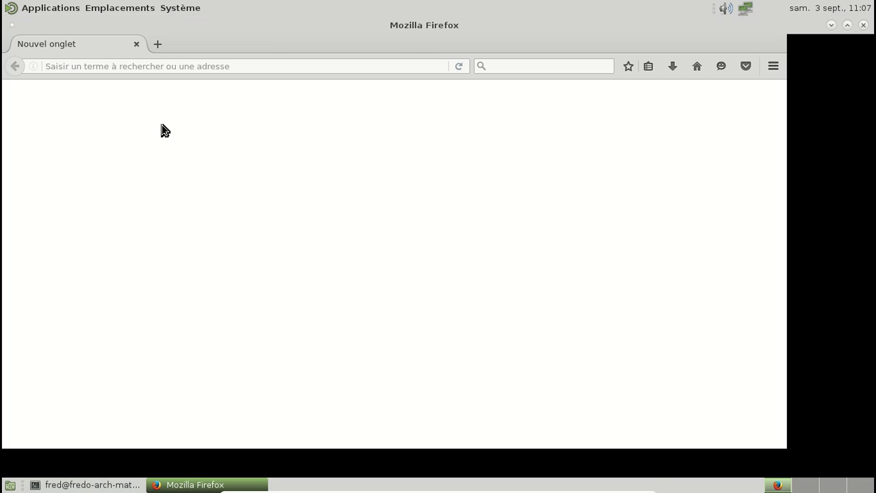
pyautogui.click(847, 26)
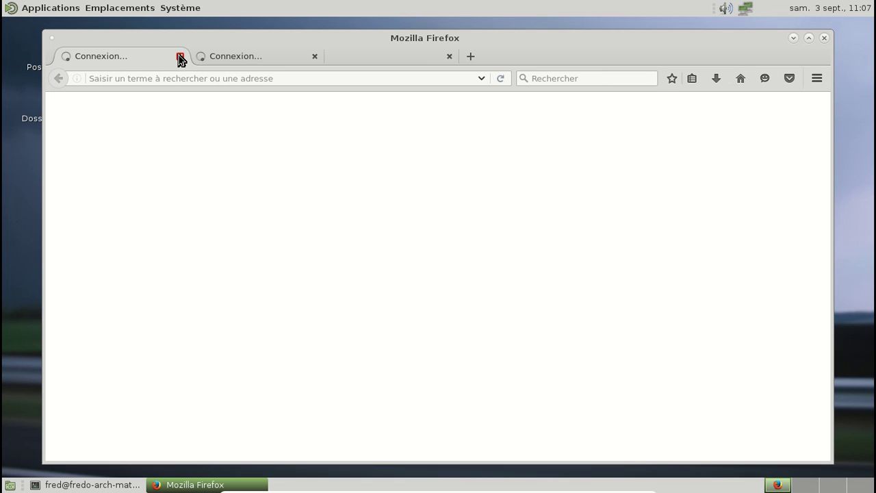
pyautogui.click(181, 57)
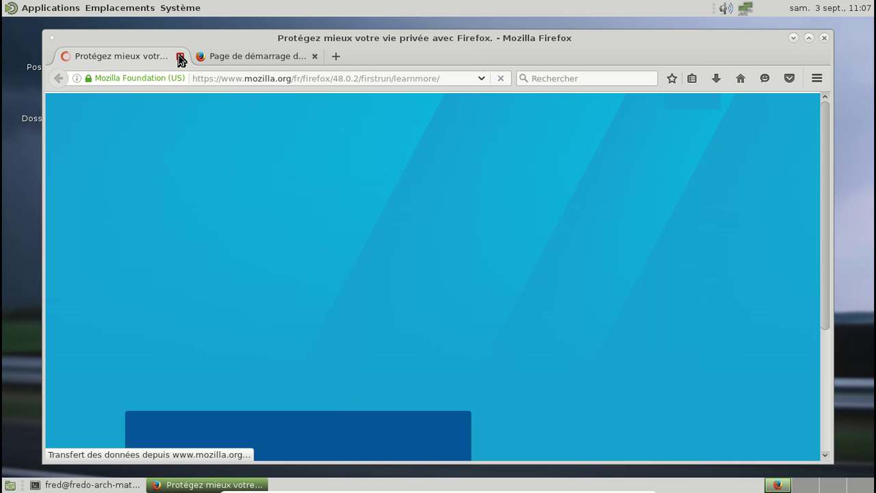
pyautogui.click(180, 57)
# Step: Go to bugs.archlinux.org and bring up bug task 50531 by editing the address of another task
pyautogui.click(147, 79)
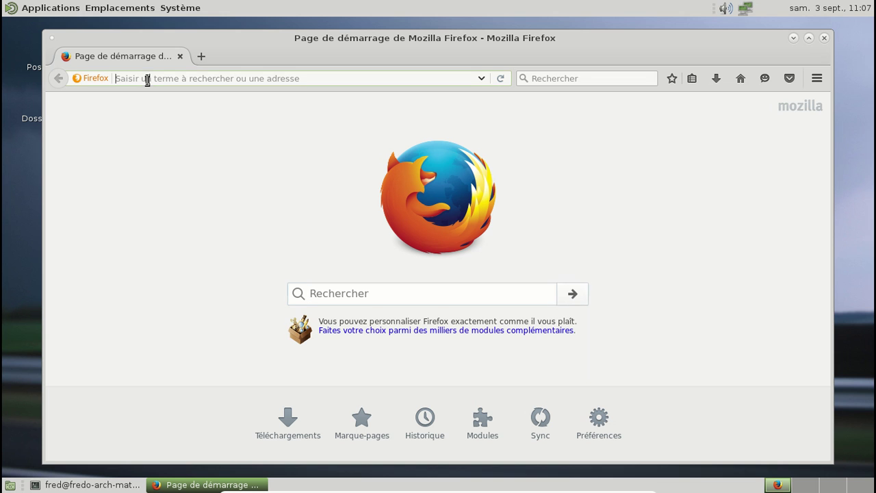
pyautogui.write('bugs.archlinux.org')
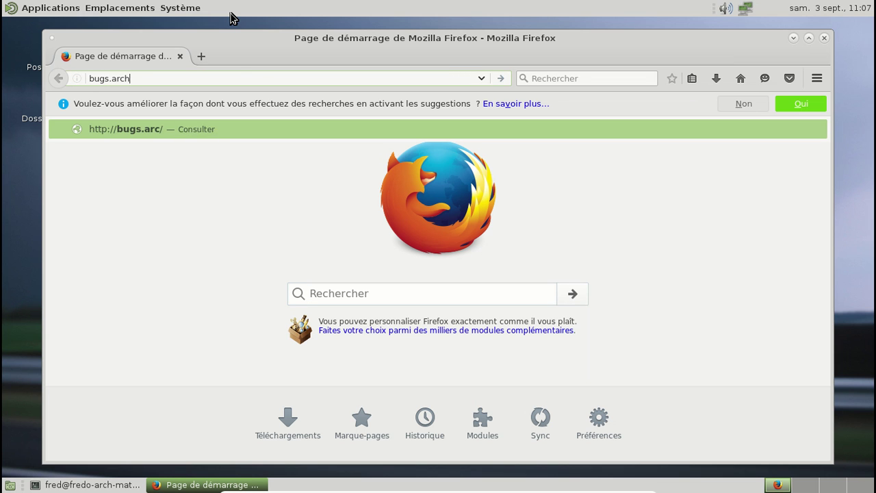
pyautogui.press('Return')
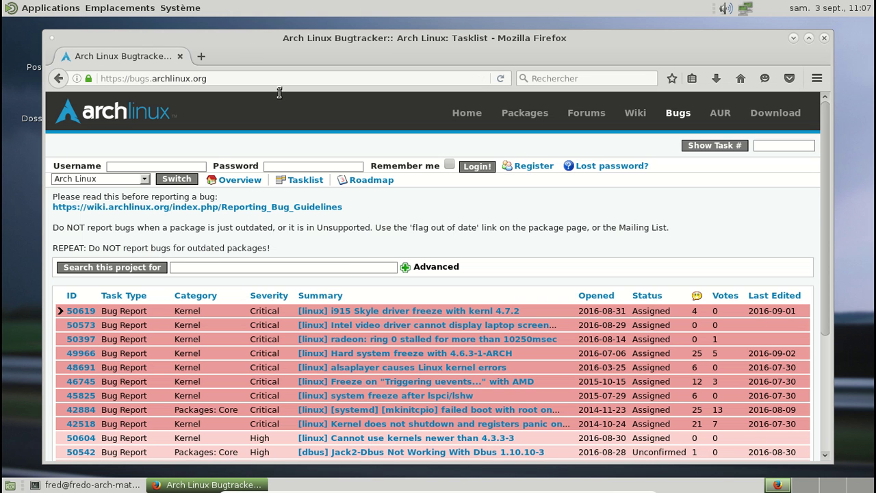
pyautogui.click(375, 311)
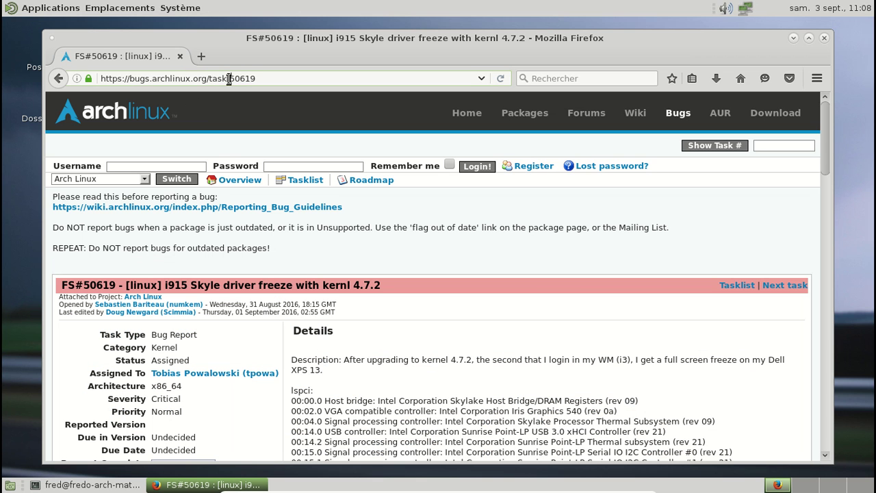
pyautogui.moveTo(228, 78); pyautogui.dragTo(263, 78)
pyautogui.write('50531')
pyautogui.press('Return')
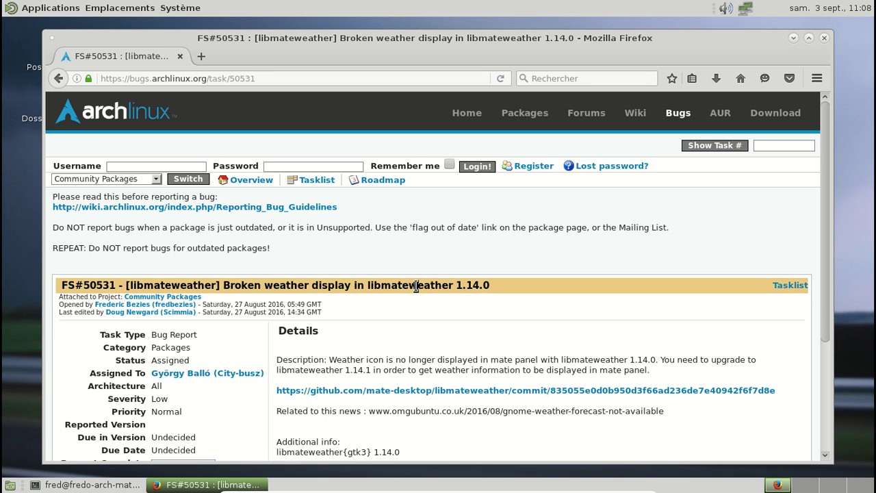
# Step: Read through the libmateweather bug report, open its linked GitHub commit in a new tab and dismiss the Firefox data-sharing notice
pyautogui.scroll(-2, 416, 286)
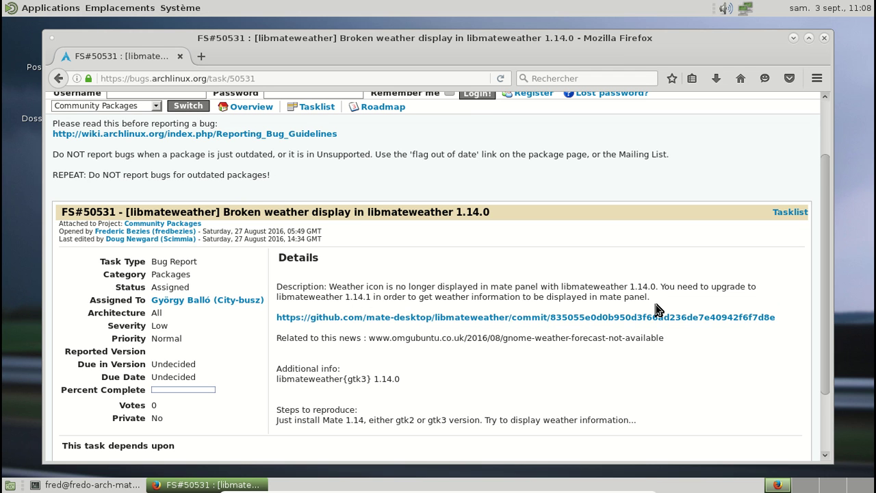
pyautogui.scroll(-1, 656, 310)
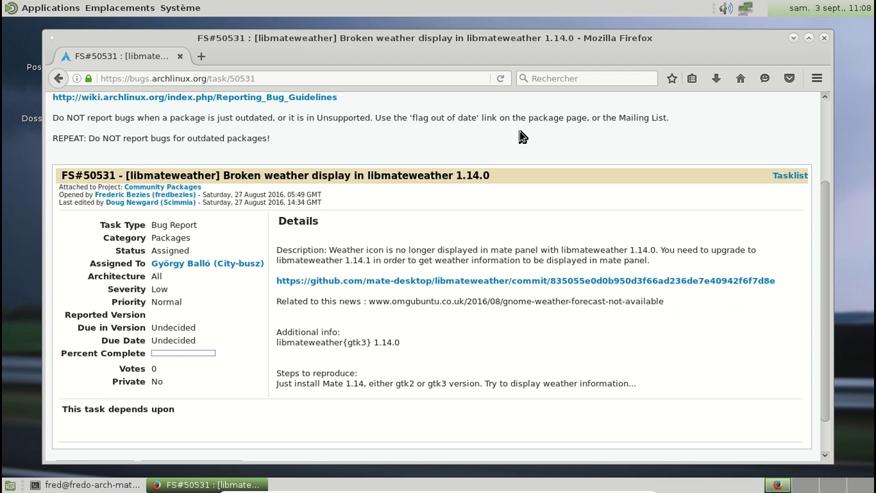
pyautogui.scroll(-1, 633, 247)
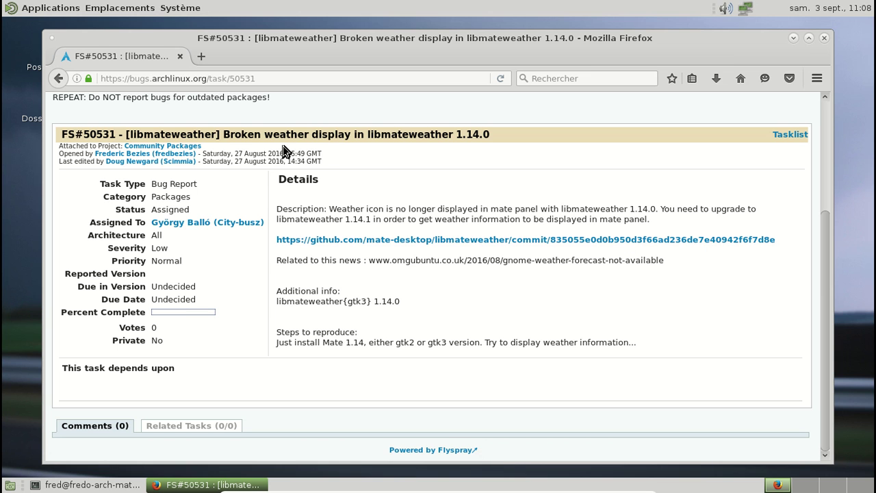
pyautogui.middleClick(525, 245)
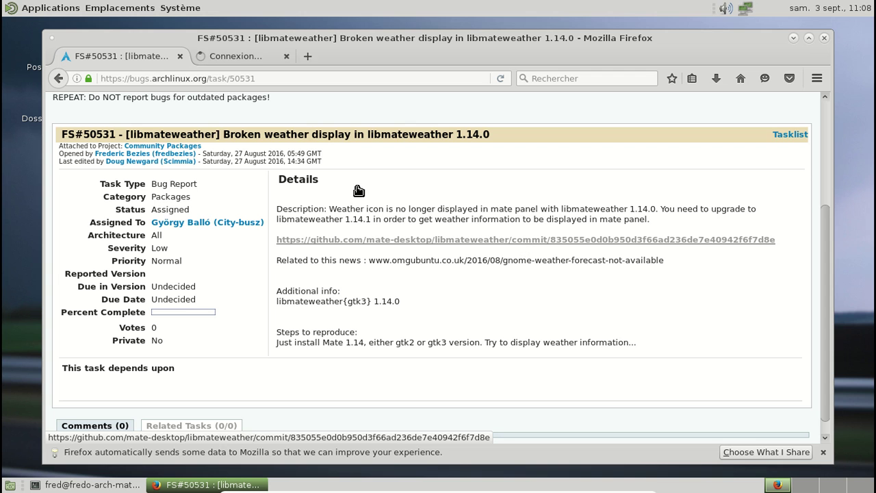
pyautogui.click(231, 58)
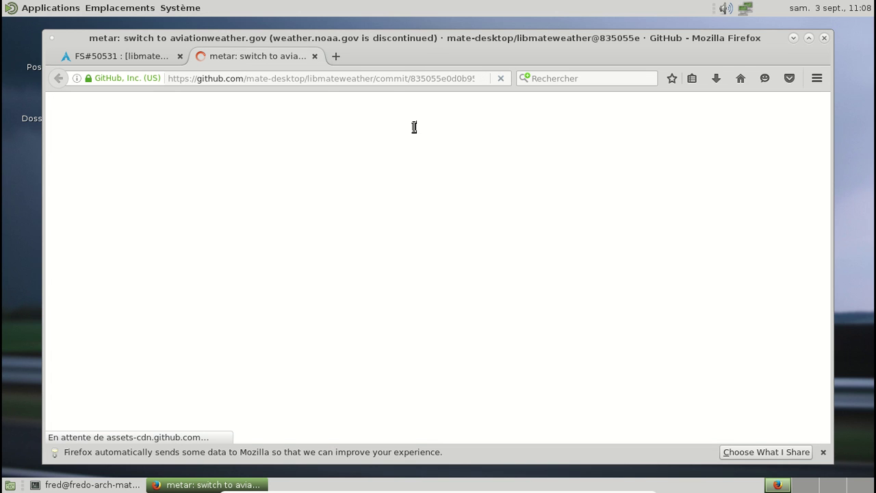
pyautogui.click(824, 452)
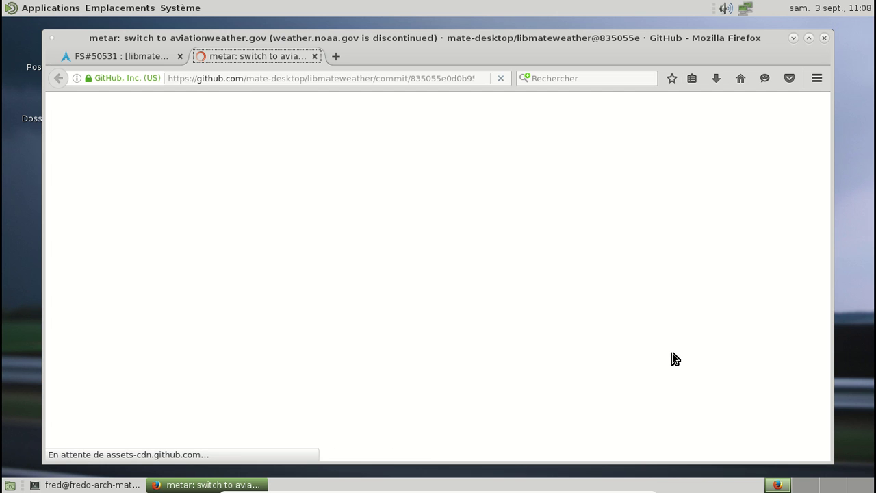
# Step: Review the commit's changes to weather-metar.c and the comments below them, and close the GitHub tab
pyautogui.scroll(-3, 573, 351)
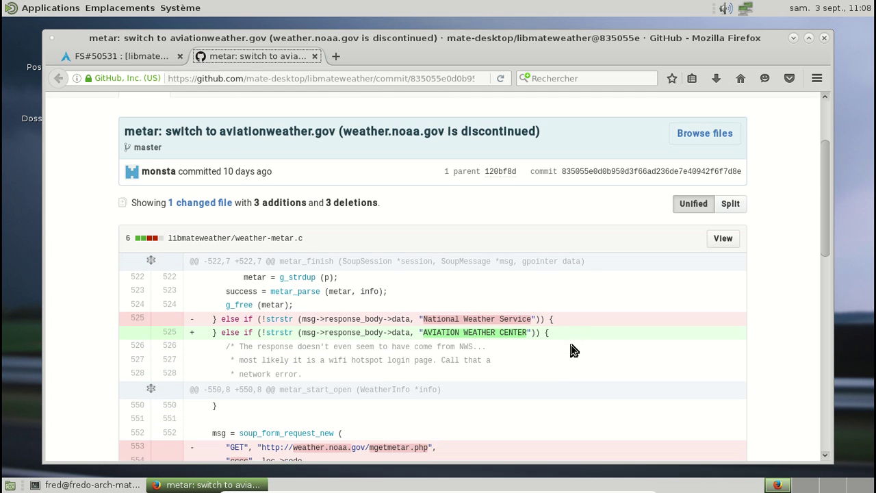
pyautogui.scroll(-5, 545, 354)
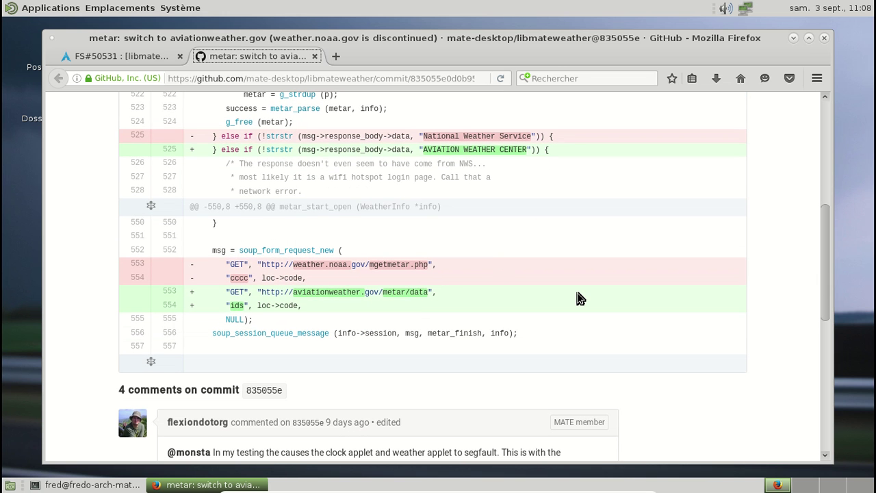
pyautogui.scroll(-6, 579, 299)
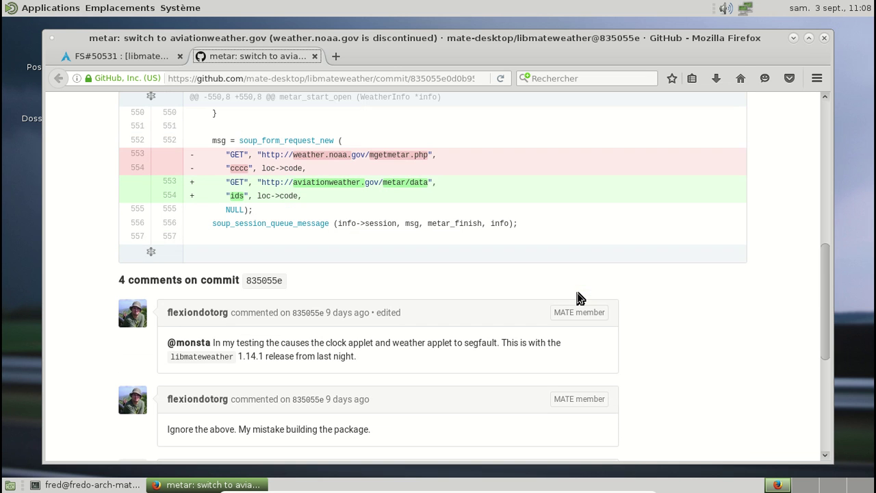
pyautogui.scroll(-1, 579, 298)
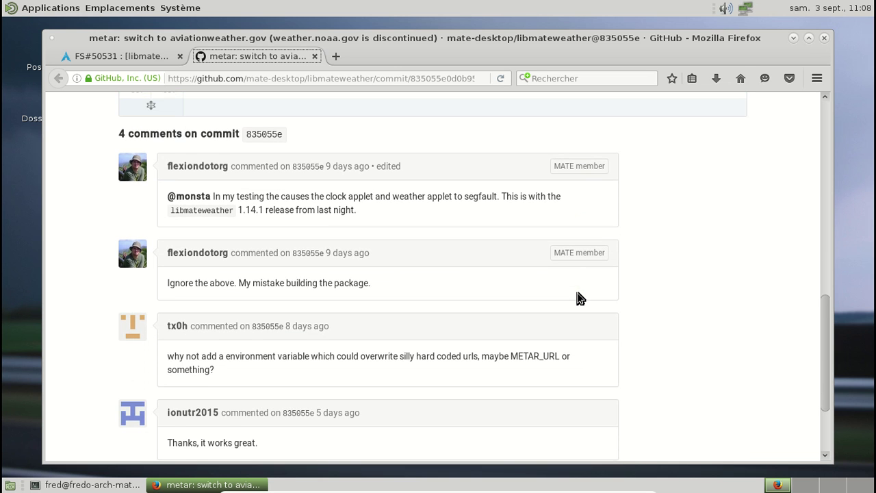
pyautogui.scroll(-3, 578, 298)
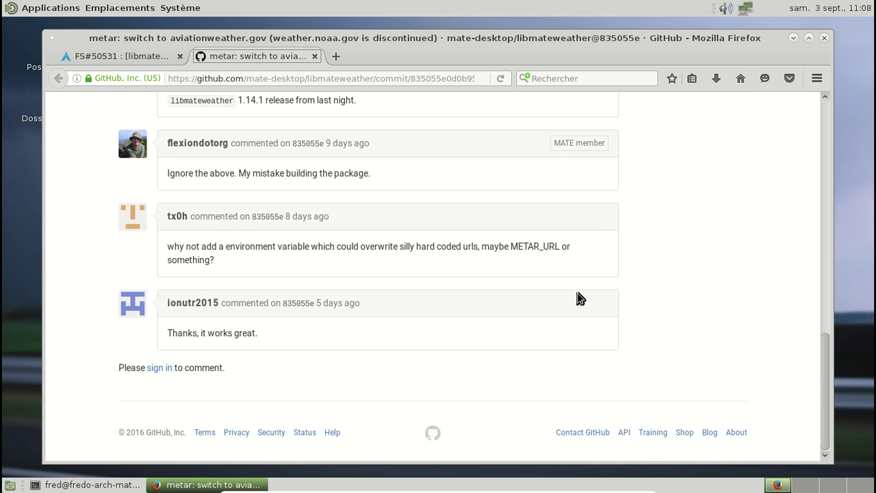
pyautogui.click(314, 58)
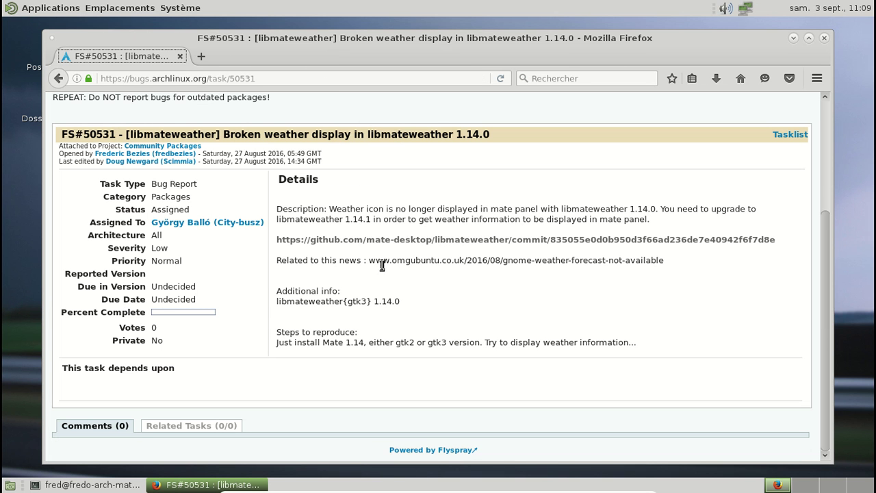
# Step: Load the bug report's omgubuntu.co.uk news address in a new tab, and check the build progress in the terminal before minimizing it
pyautogui.moveTo(369, 260); pyautogui.dragTo(673, 260)
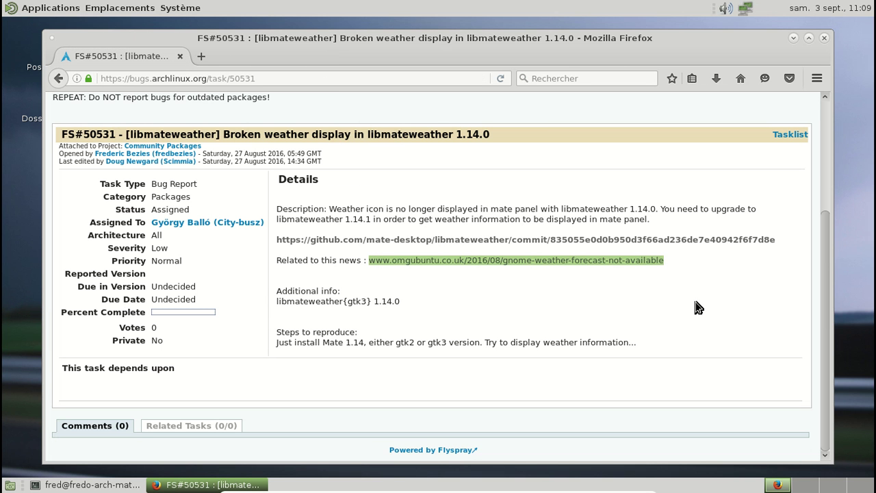
pyautogui.hotkey('ctrl', 'c')
pyautogui.hotkey('ctrl', 't')
pyautogui.hotkey('ctrl', 'v')
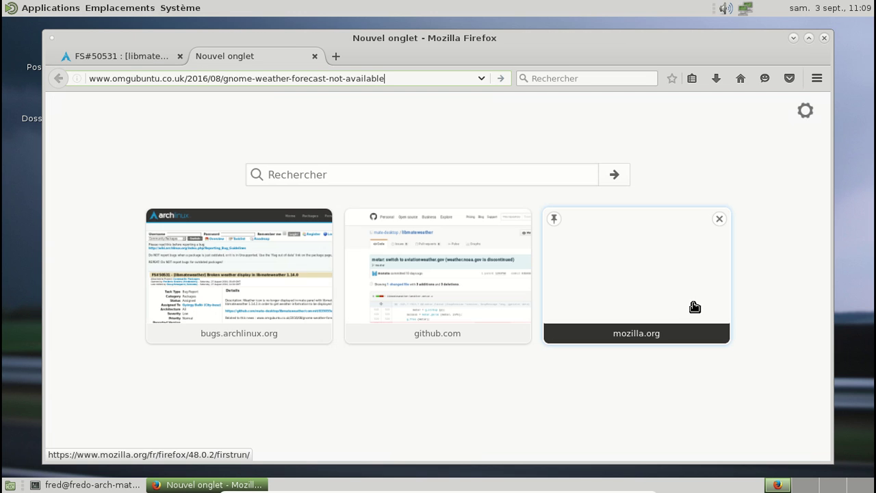
pyautogui.press('Return')
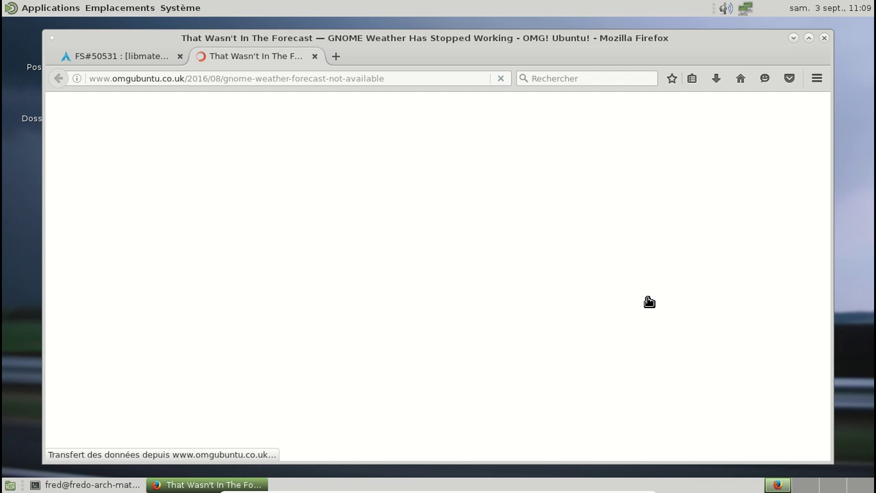
pyautogui.click(123, 484)
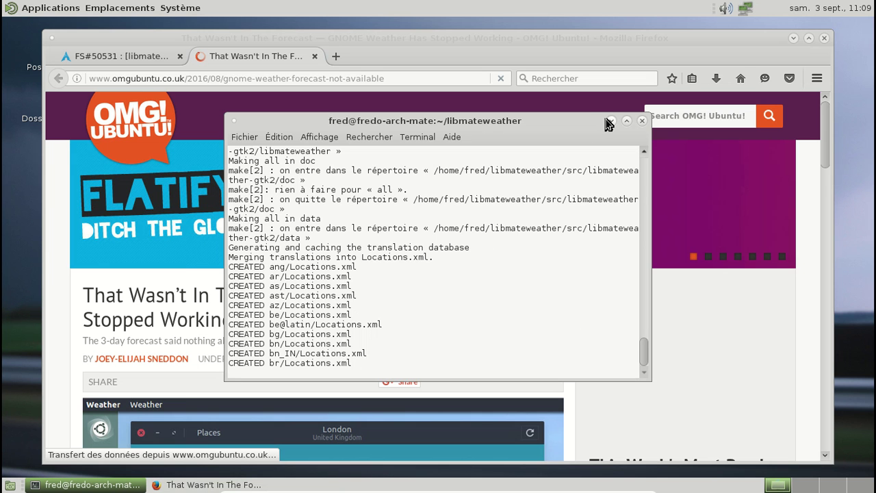
pyautogui.click(611, 121)
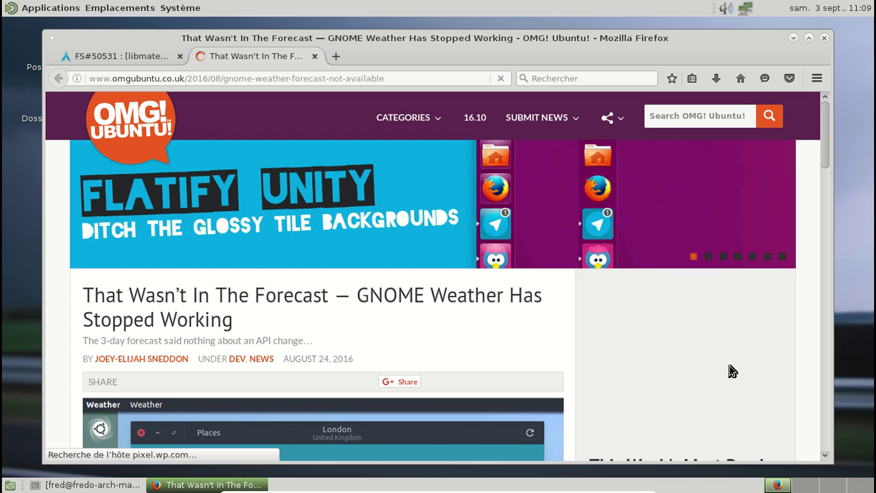
# Step: Look through the article about GNOME Weather no longer working, dismissing the reading-mode hint and accepting the cookie notice
pyautogui.scroll(-4, 736, 325)
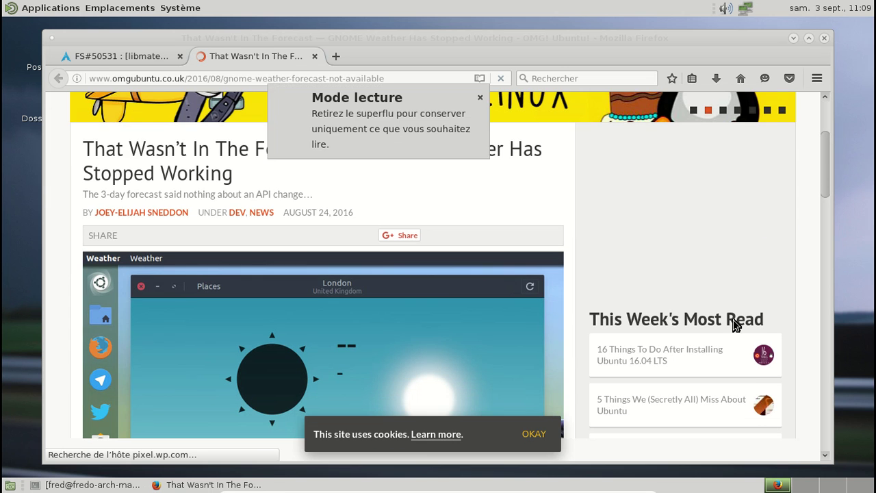
pyautogui.scroll(-4, 788, 323)
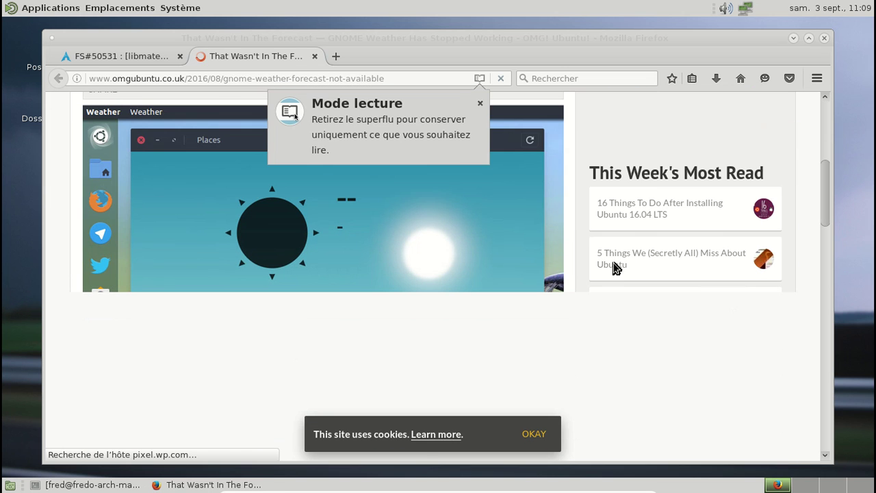
pyautogui.click(480, 103)
pyautogui.scroll(-4, 641, 316)
pyautogui.scroll(-3, 640, 314)
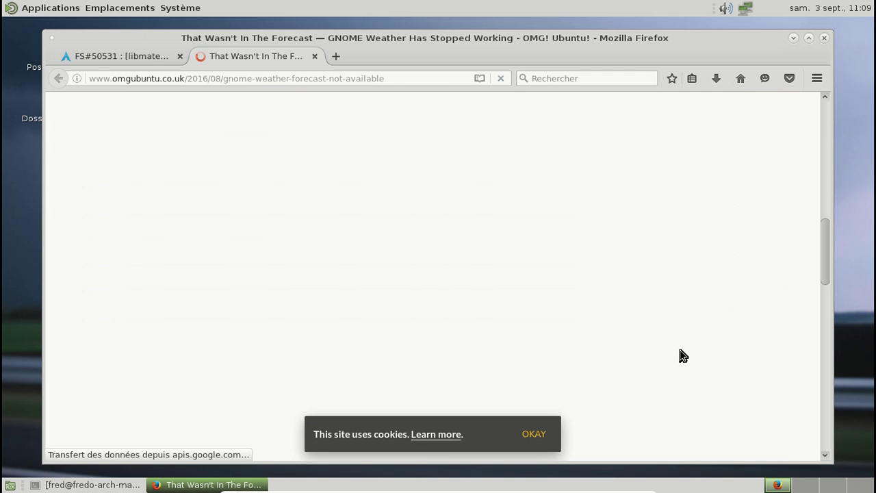
pyautogui.click(533, 434)
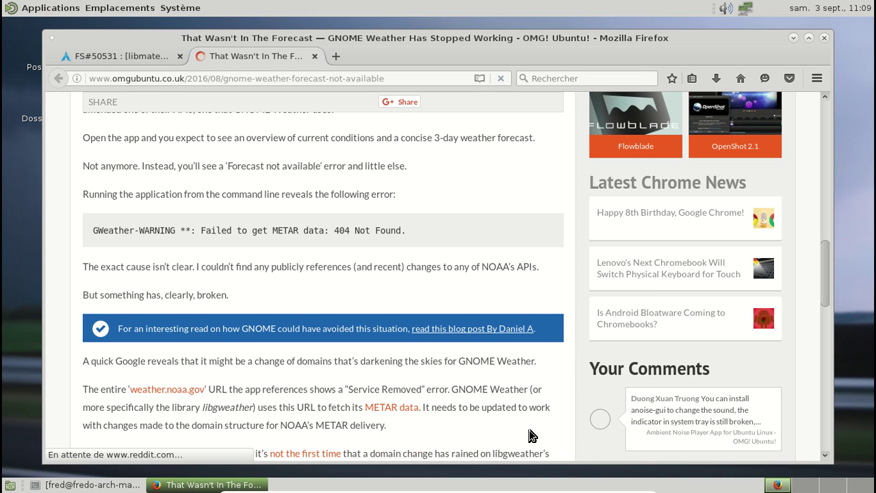
# Step: Read the rest of the GNOME Weather article down to its related posts, and close the article's tab
pyautogui.scroll(-4, 534, 435)
pyautogui.scroll(3, 533, 435)
pyautogui.scroll(-10, 533, 435)
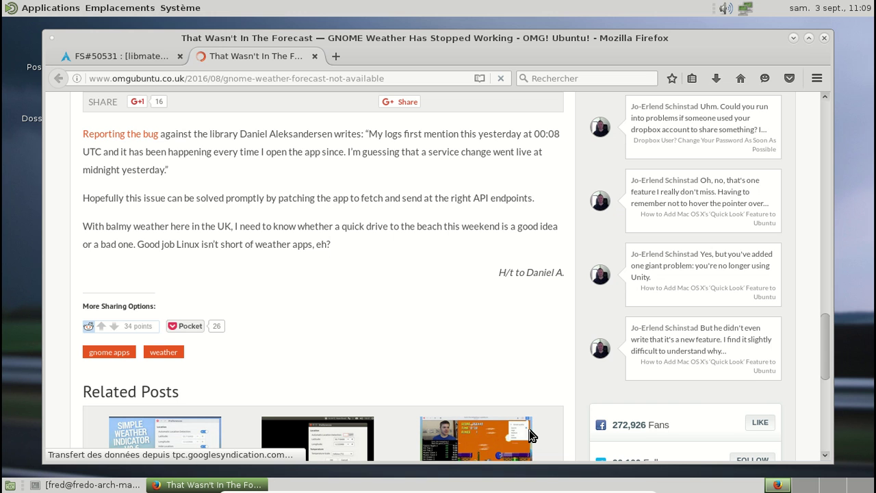
pyautogui.click(314, 57)
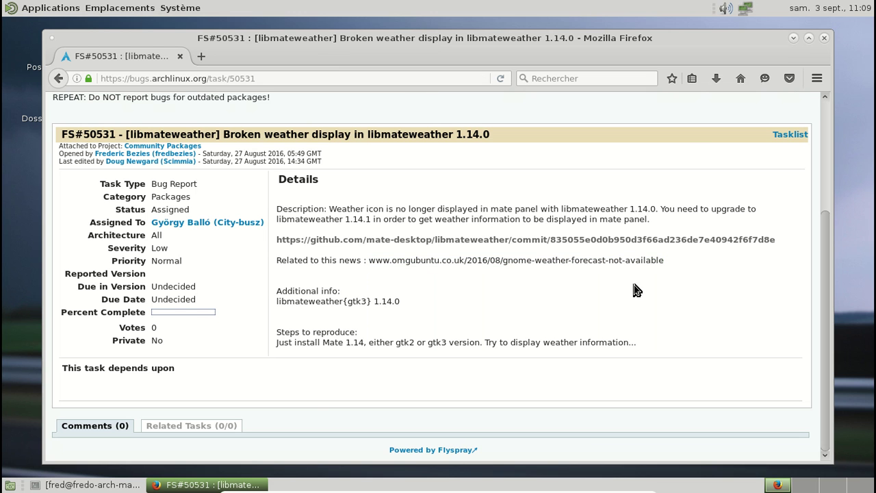
# Step: Check the build progress in the terminal and minimize it, and replace the bug report tab with a blank new one
pyautogui.click(92, 484)
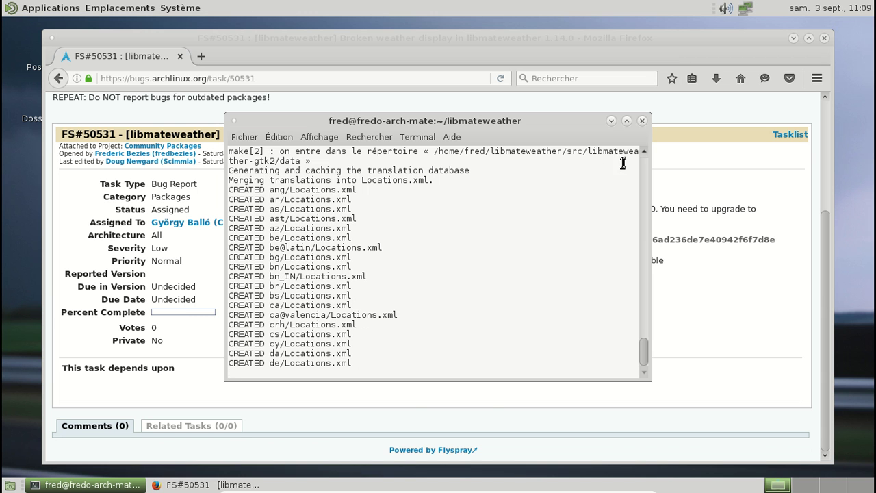
pyautogui.click(612, 121)
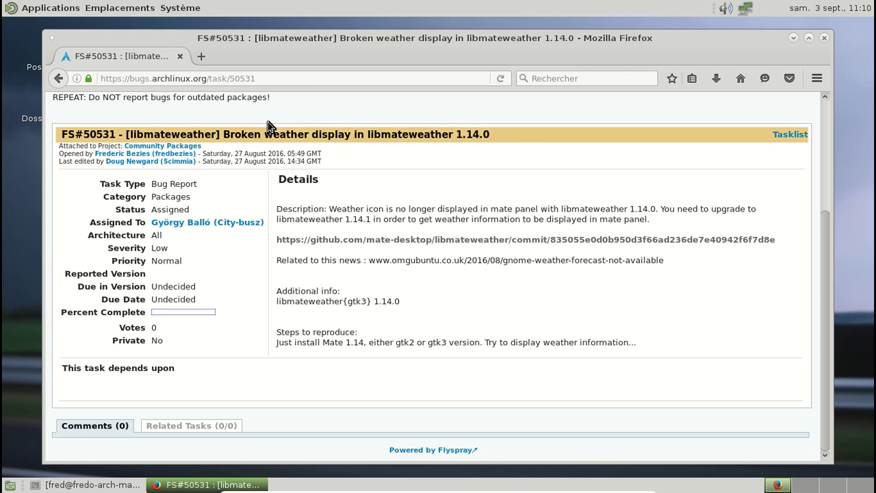
pyautogui.click(198, 57)
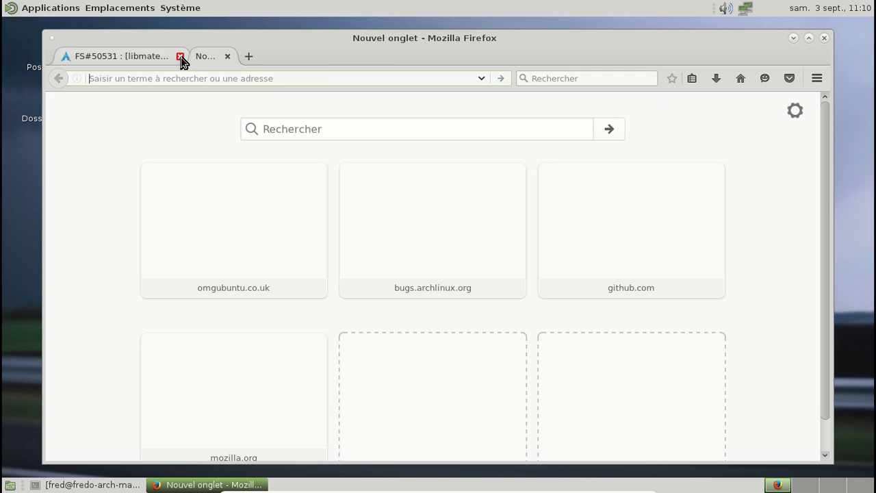
pyautogui.hotkey('ctrl', 'pageup')
pyautogui.hotkey('ctrl', 'w')
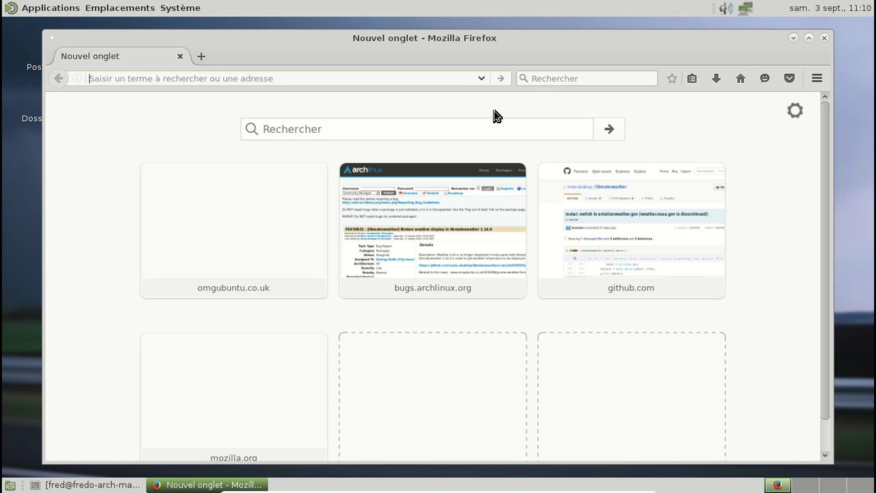
# Step: Search the web for "thuban blog" and open the result "De l'épice pour la pensée"
pyautogui.click(542, 79)
pyautogui.write('th')
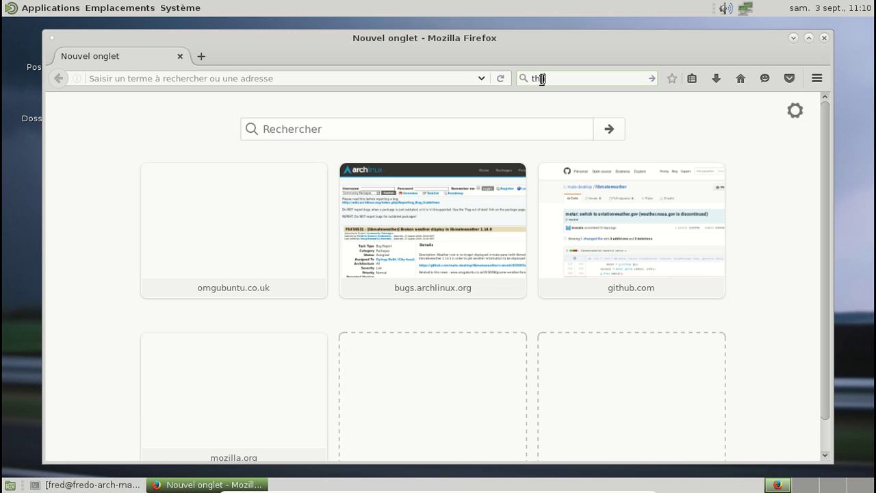
pyautogui.write('uban blog')
pyautogui.press('Return')
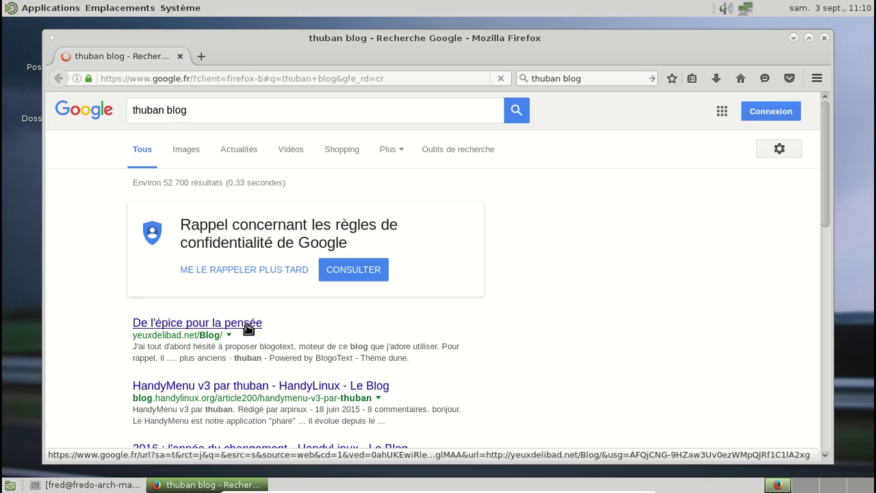
pyautogui.click(248, 328)
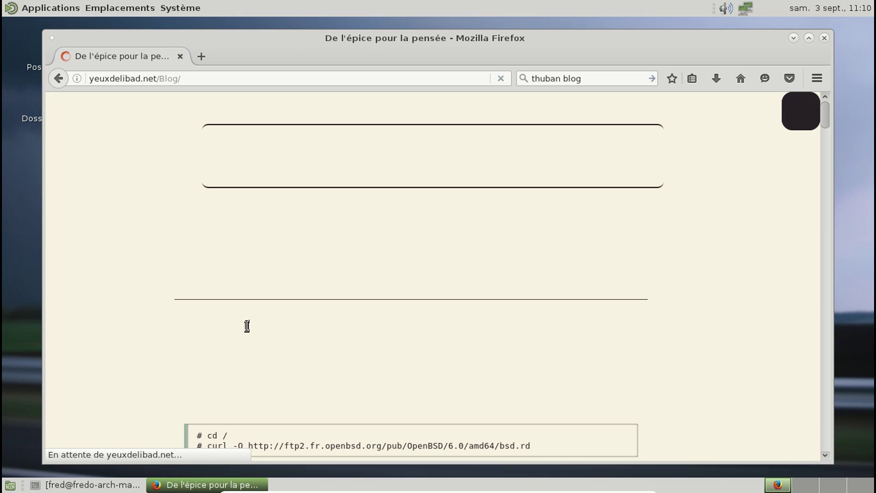
# Step: Look through the blog's posts on updating OpenBSD and on earning money with free software, and return to the start of the page
pyautogui.scroll(-8, 247, 326)
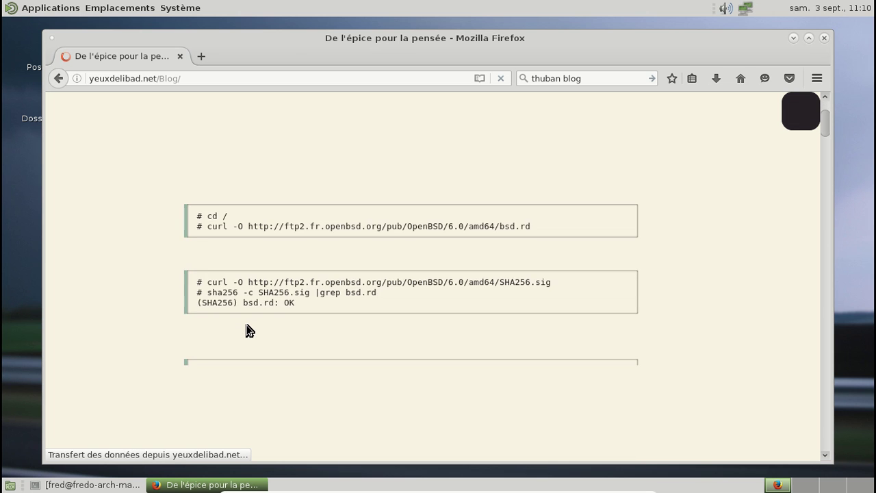
pyautogui.scroll(-6, 246, 325)
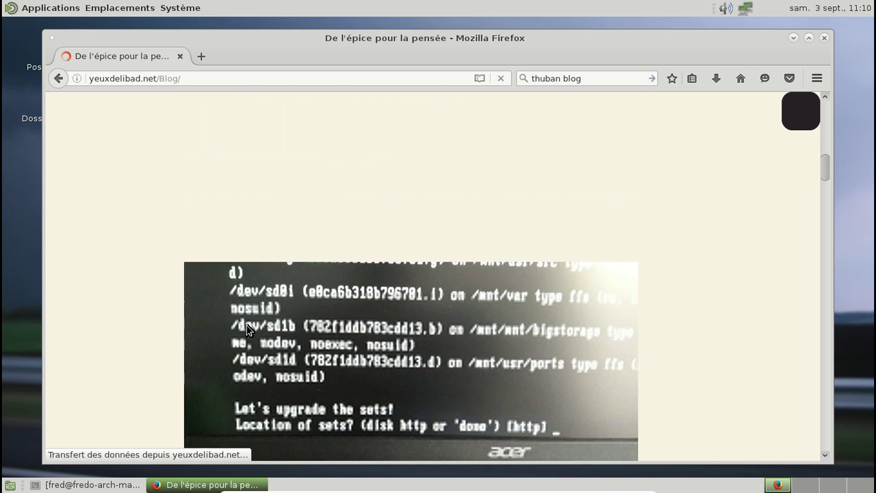
pyautogui.scroll(-3, 246, 325)
pyautogui.scroll(-8, 246, 325)
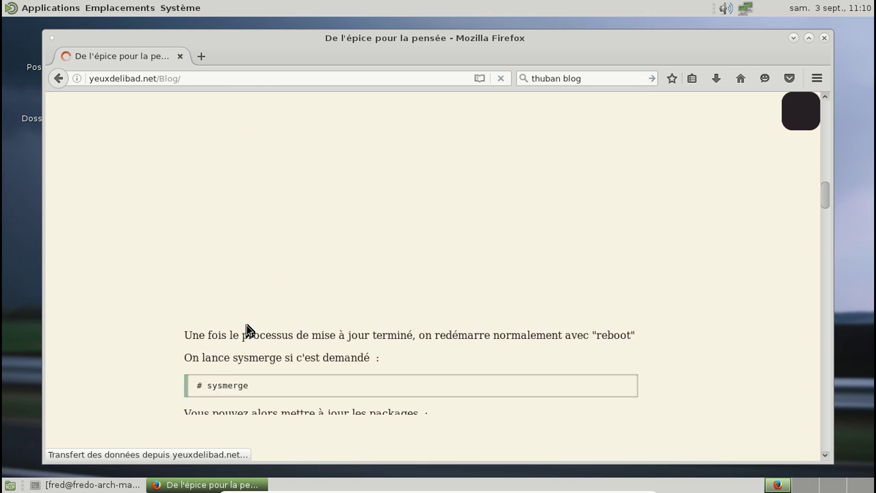
pyautogui.scroll(-5, 246, 326)
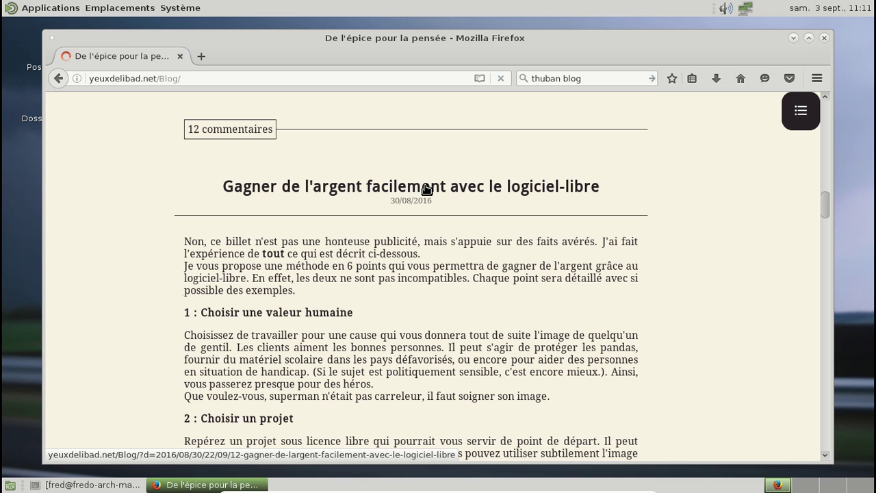
pyautogui.scroll(-3, 426, 189)
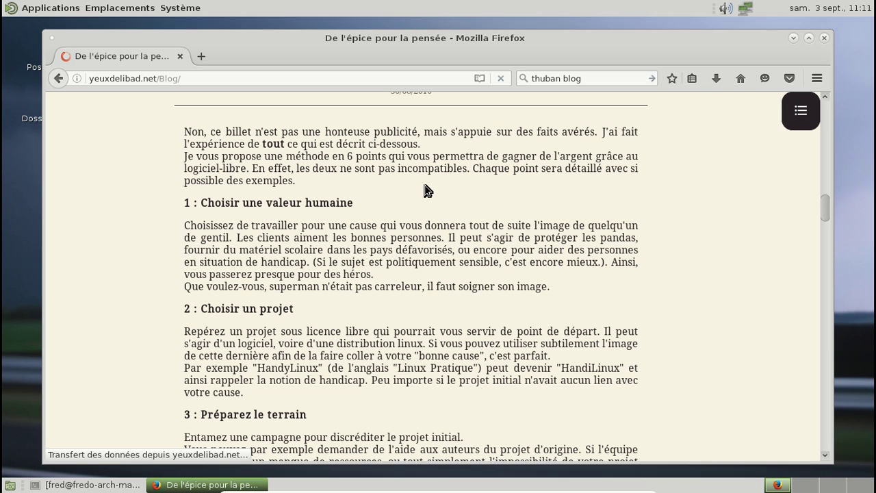
pyautogui.scroll(-15, 425, 190)
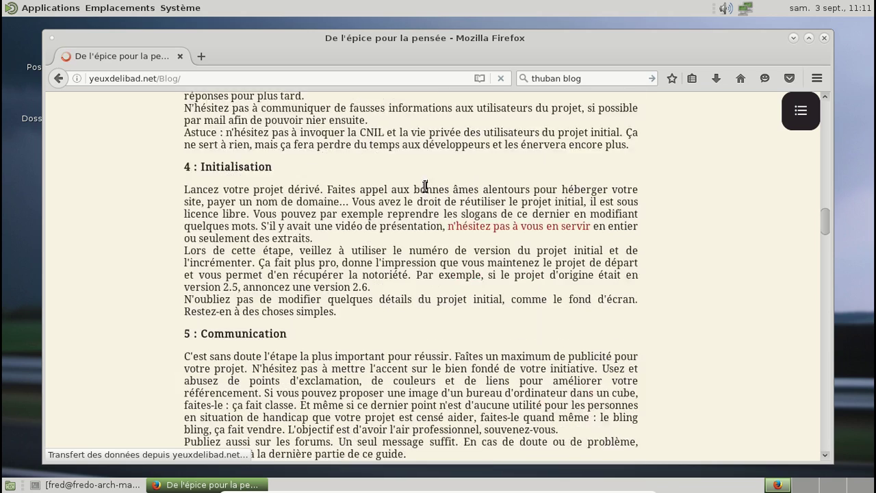
pyautogui.scroll(-15, 424, 190)
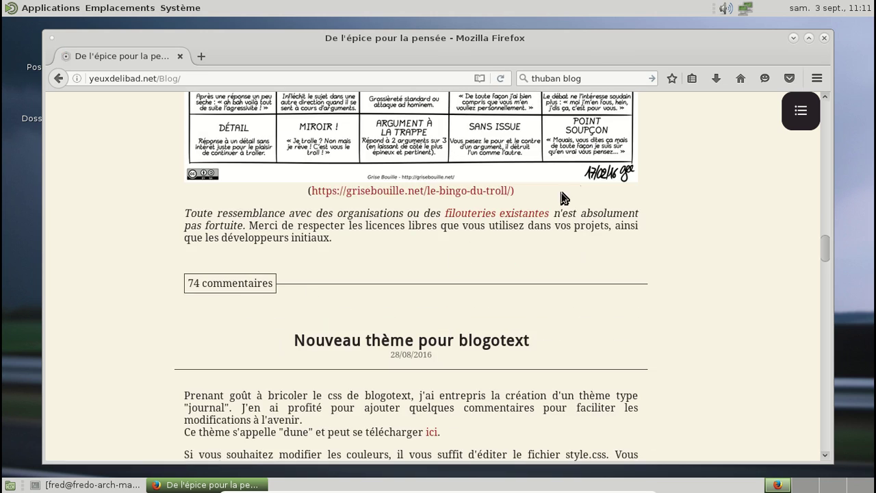
pyautogui.click(828, 107)
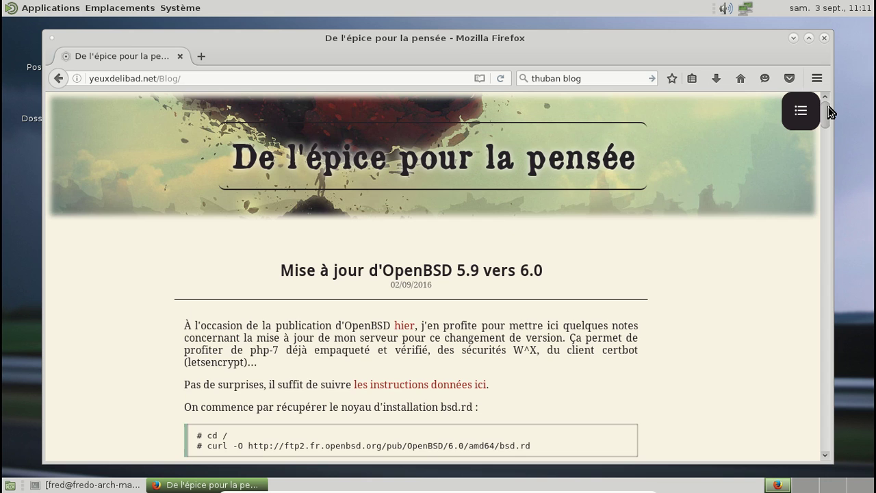
# Step: Close Firefox and bring up the terminal at the latest build output
pyautogui.click(822, 38)
pyautogui.click(89, 485)
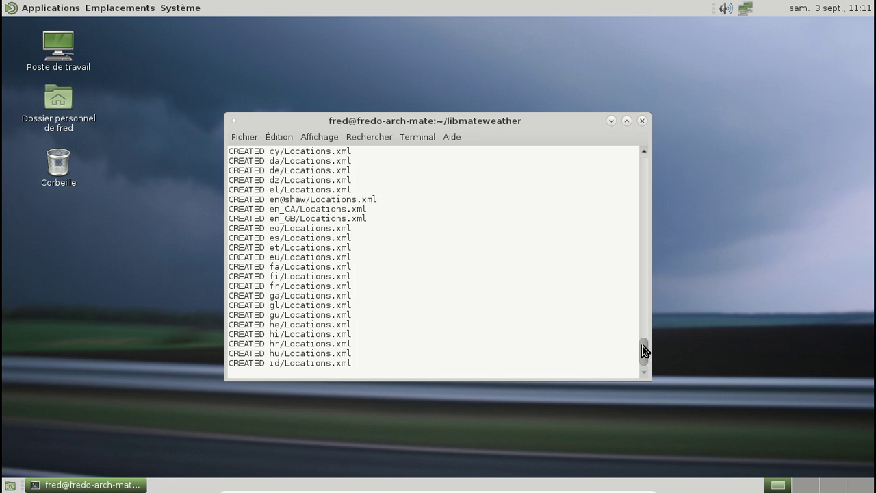
pyautogui.moveTo(646, 346); pyautogui.dragTo(634, 365)
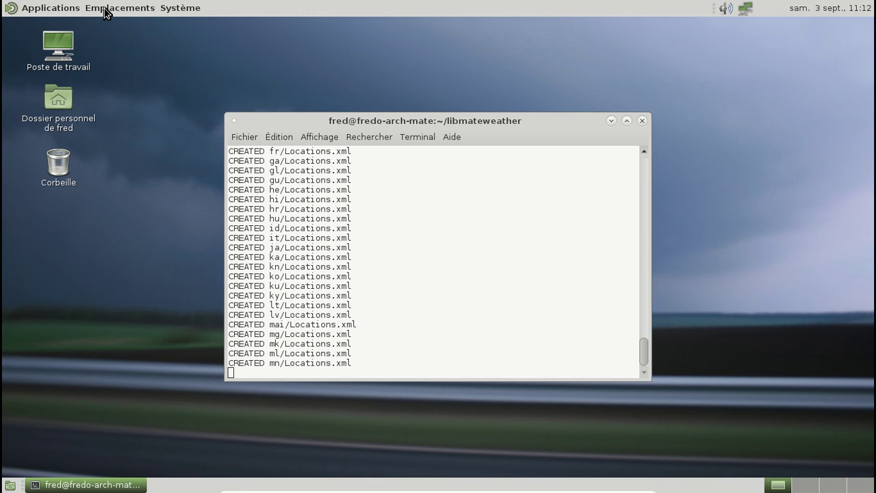
# Step: Clear the desktop's list of recent documents and confirm the deletion
pyautogui.click(108, 9)
pyautogui.moveTo(145, 142)
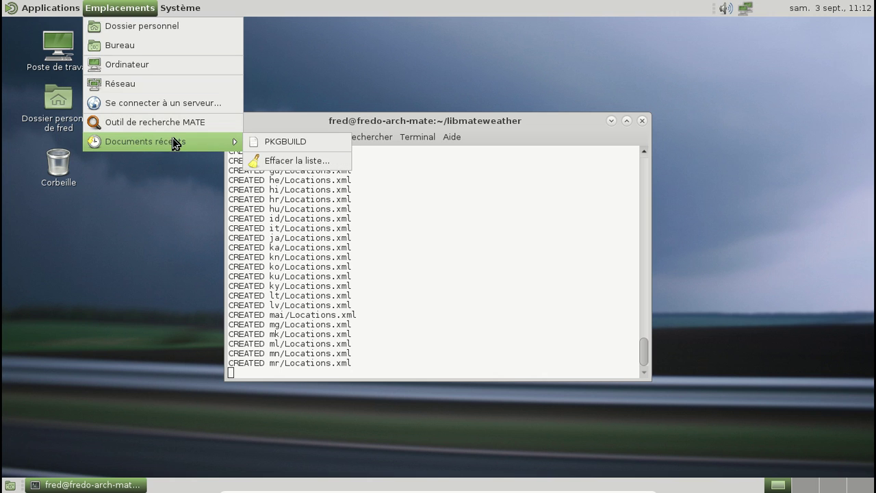
pyautogui.click(272, 160)
pyautogui.click(553, 284)
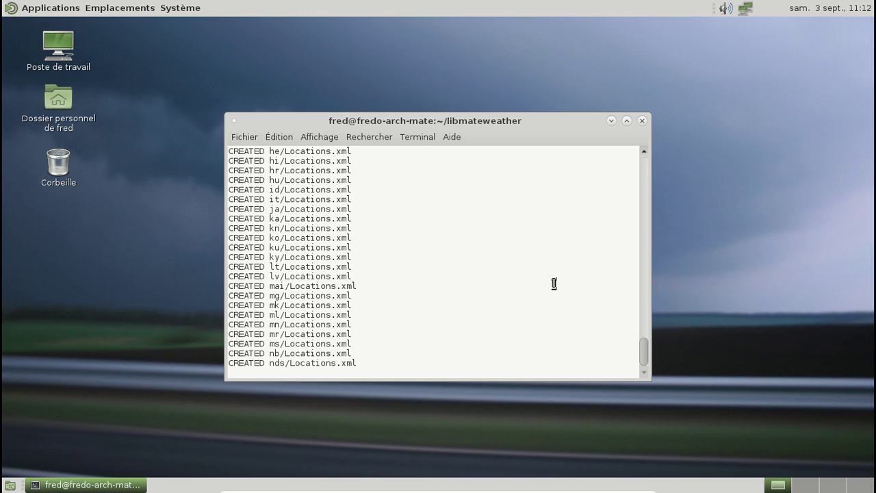
# Step: Launch Firefox and load archlinux.org
pyautogui.click(56, 14)
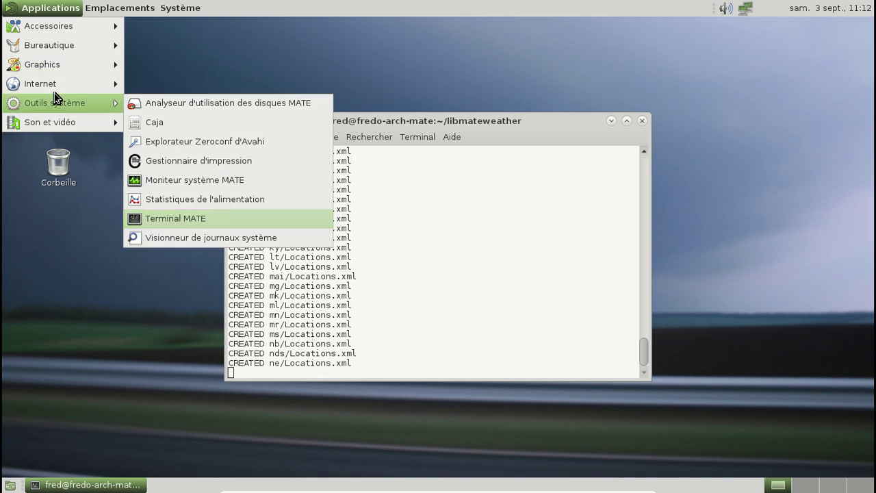
pyautogui.moveTo(55, 89)
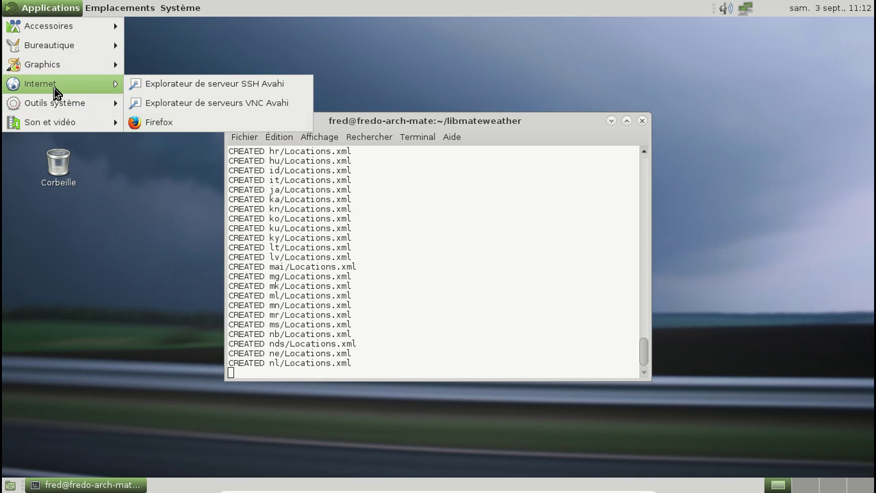
pyautogui.click(170, 121)
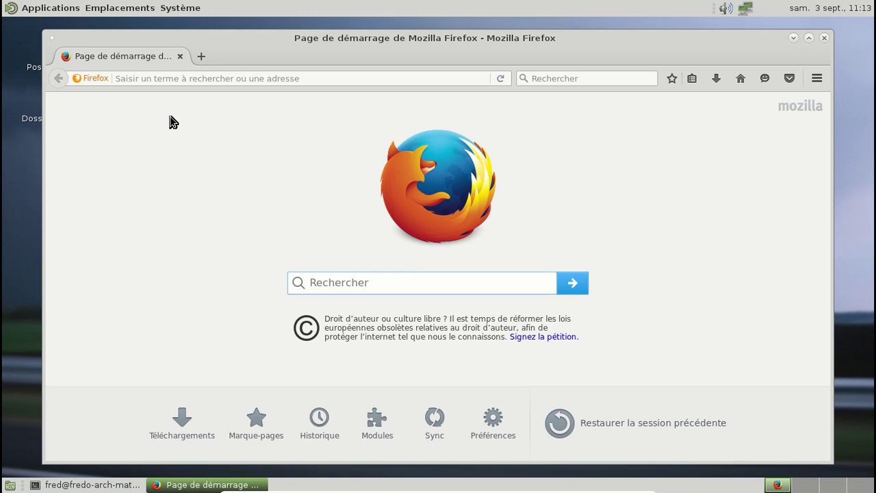
pyautogui.click(158, 76)
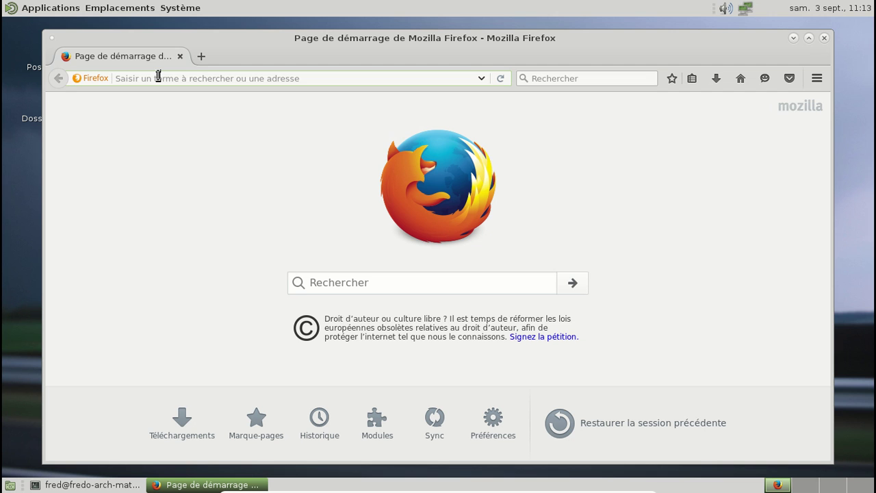
pyautogui.write('archlinux.org')
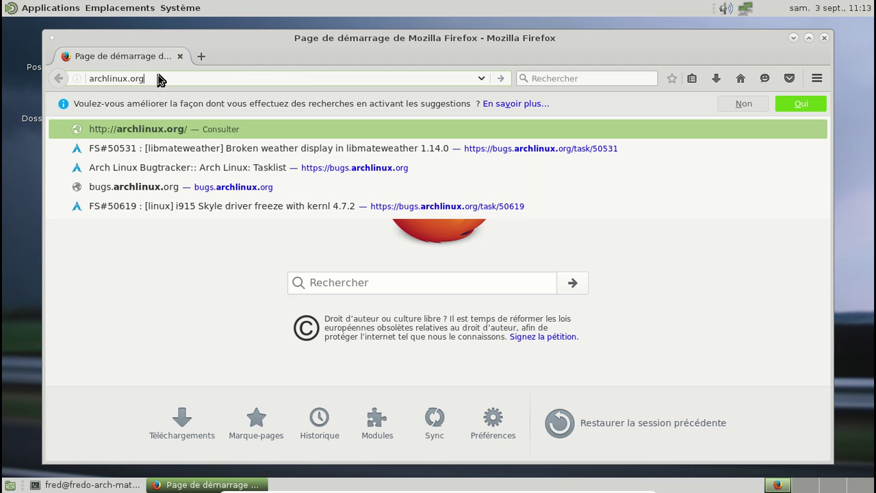
pyautogui.press('Return')
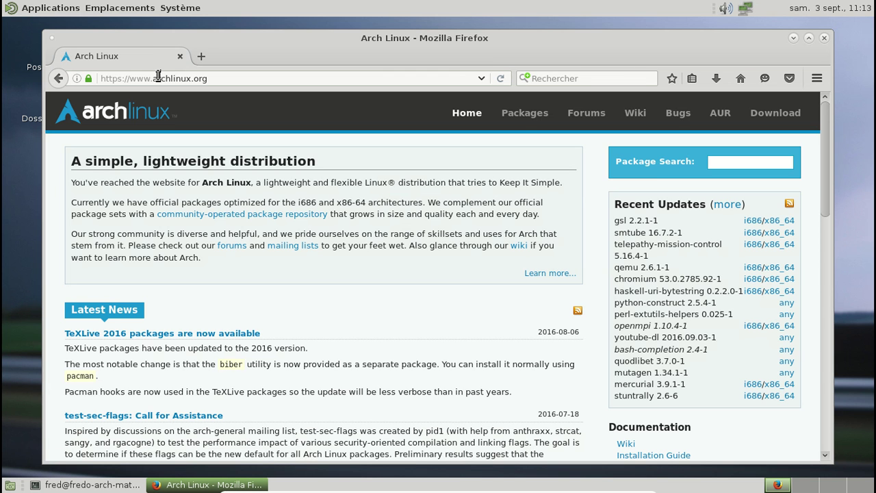
# Step: Search the Arch Linux packages for mate-desktop and open its i686 package page
pyautogui.click(716, 162)
pyautogui.write('mate')
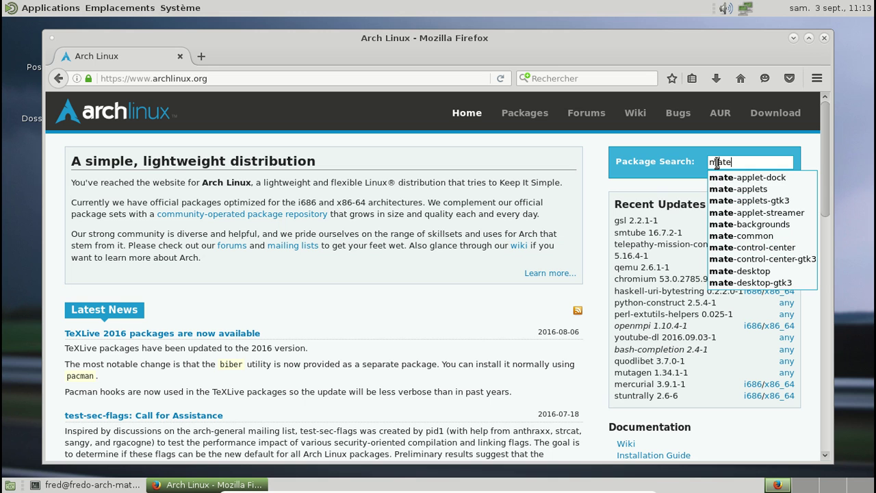
pyautogui.press('Down')
pyautogui.press('Down')
pyautogui.press('Down')
pyautogui.press('Down')
pyautogui.press('Down')
pyautogui.press('Down')
pyautogui.press('Down')
pyautogui.press('Down')
pyautogui.press('Down')
pyautogui.press('Return')
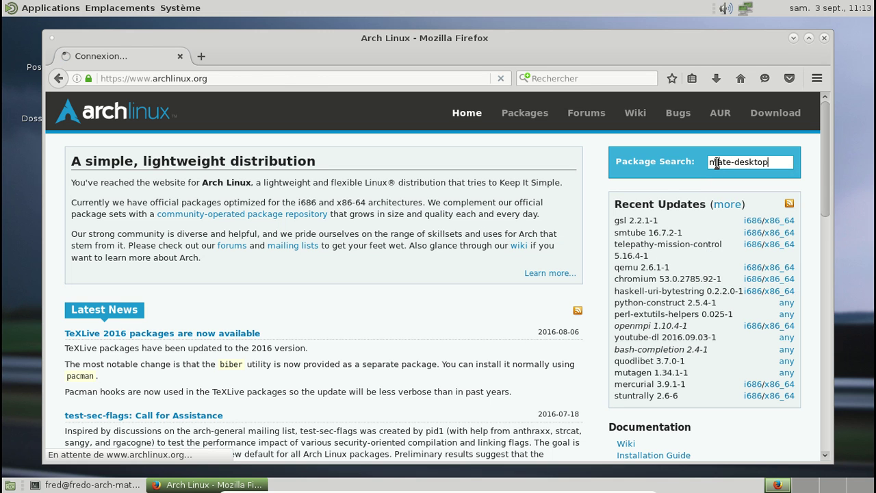
pyautogui.click(218, 314)
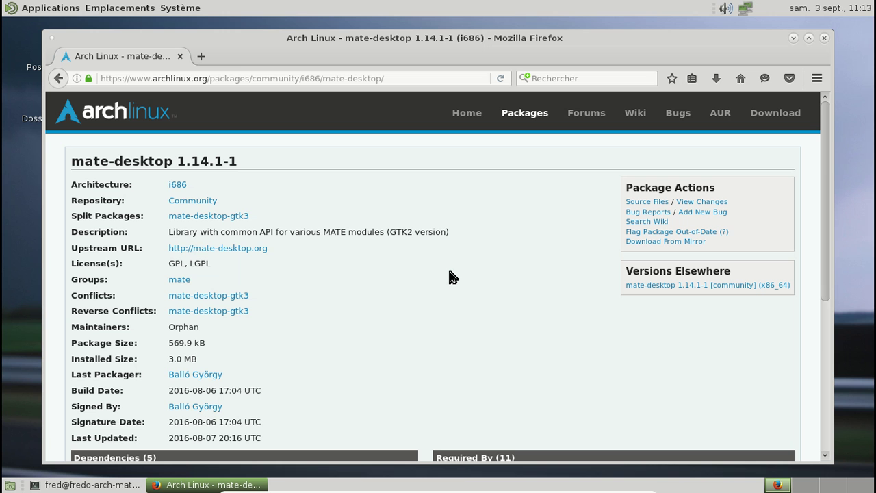
# Step: Check the latest build output in the terminal, and return to Firefox with a new tab opened
pyautogui.click(88, 484)
pyautogui.click(88, 484)
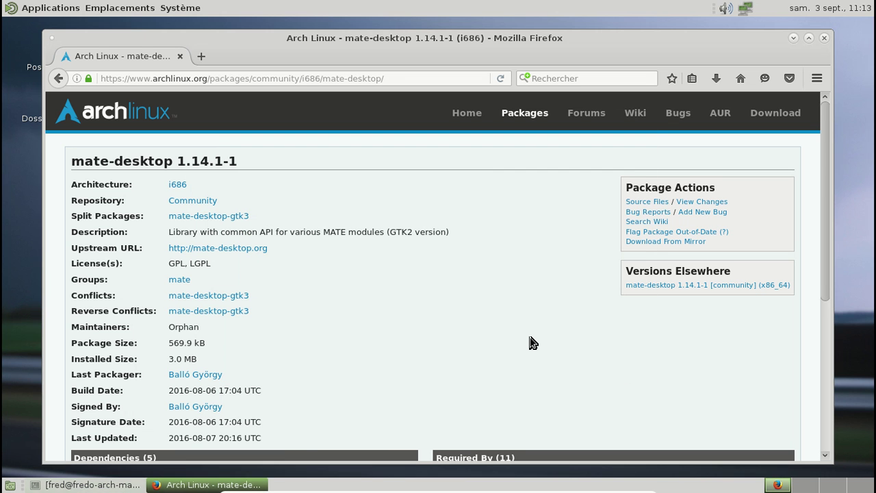
pyautogui.click(87, 485)
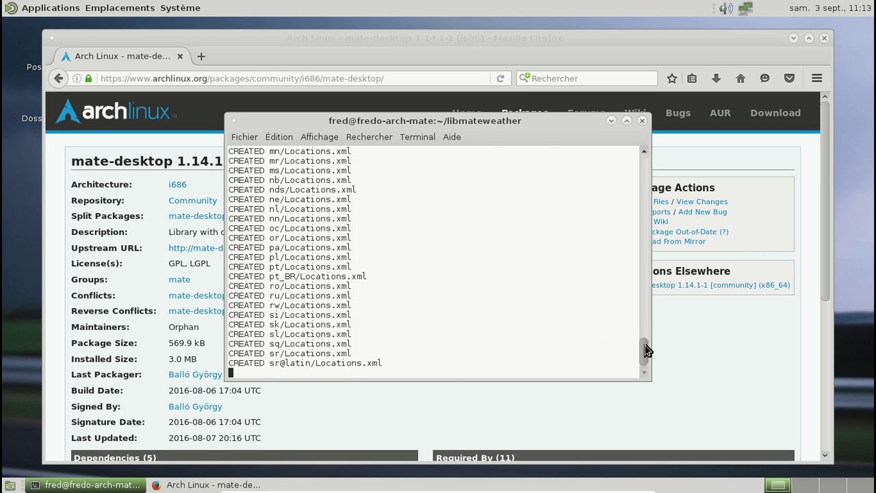
pyautogui.moveTo(648, 346)
pyautogui.mouseDown()
pyautogui.moveTo(649, 278)
pyautogui.moveTo(643, 356)
pyautogui.mouseUp()
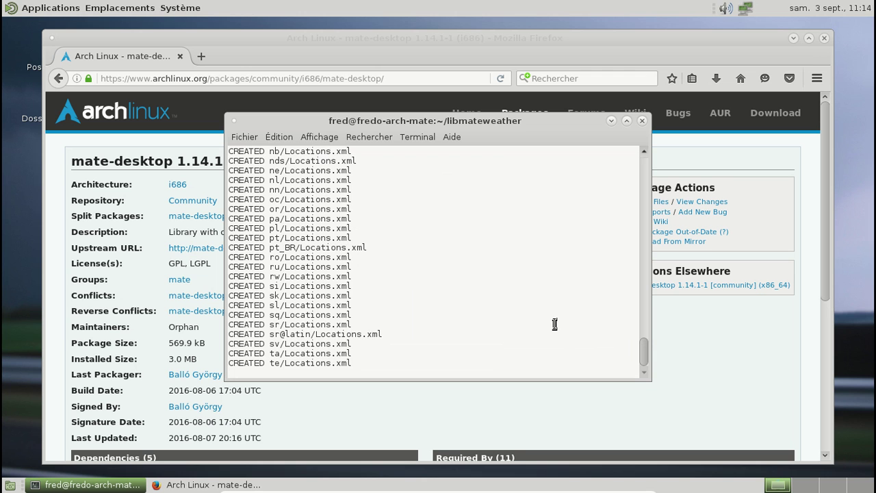
pyautogui.click(712, 329)
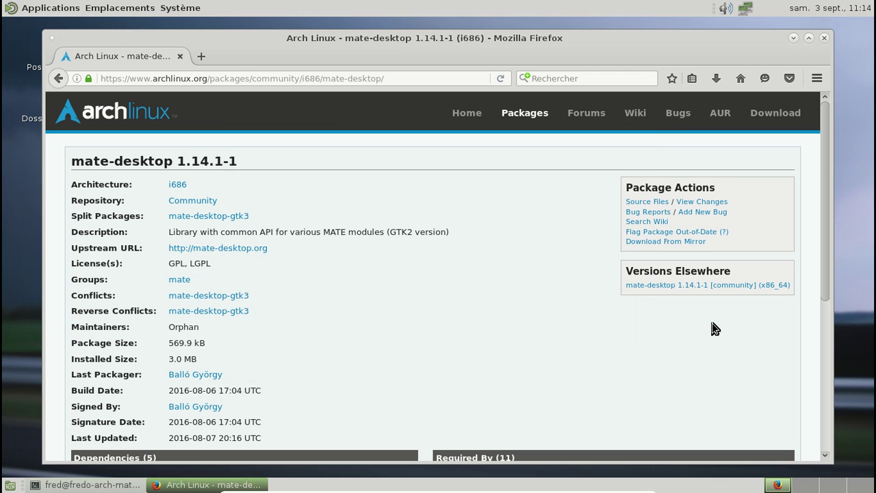
pyautogui.click(200, 56)
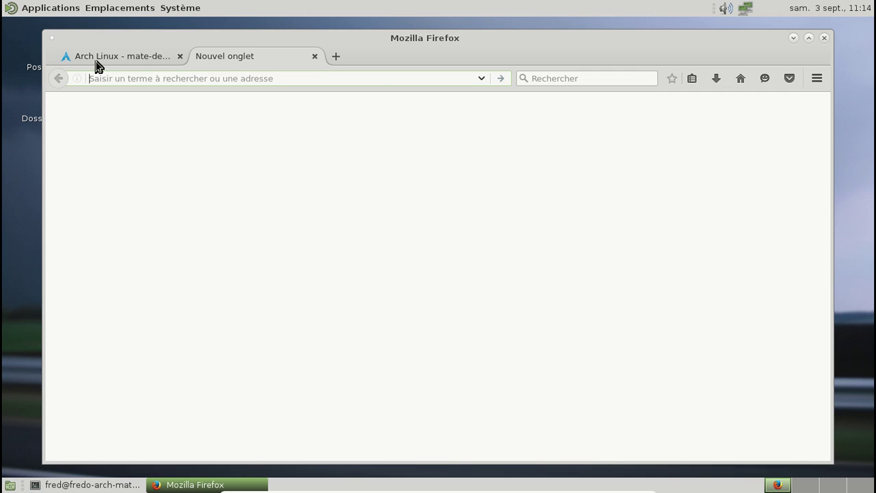
# Step: Open the ArchWiki from the Arch Linux site, search it for mate, and check the build output in the terminal while it loads
pyautogui.click(141, 61)
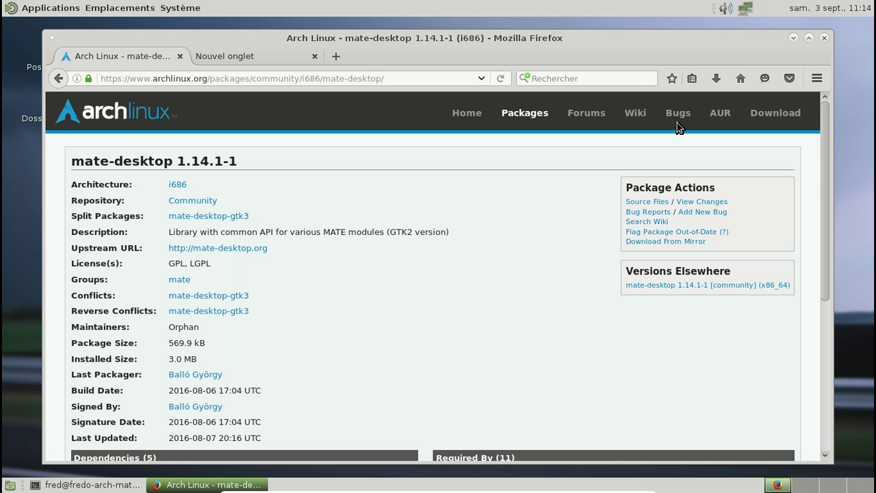
pyautogui.click(634, 116)
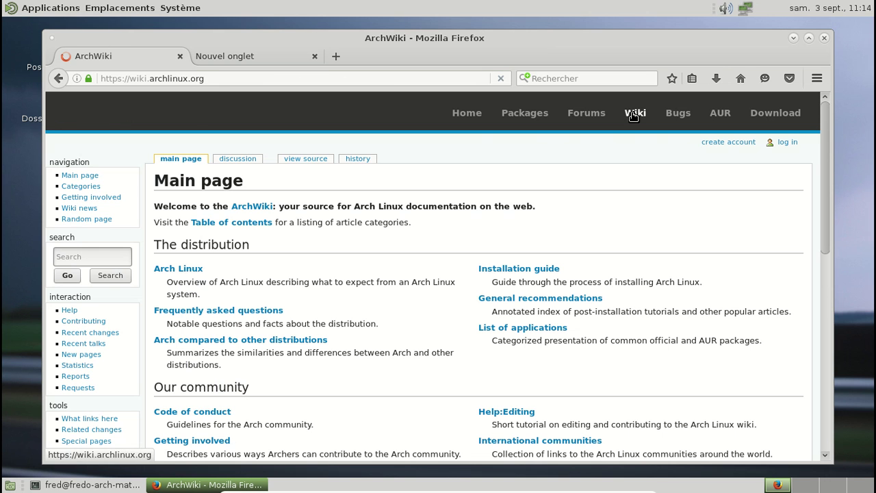
pyautogui.click(78, 257)
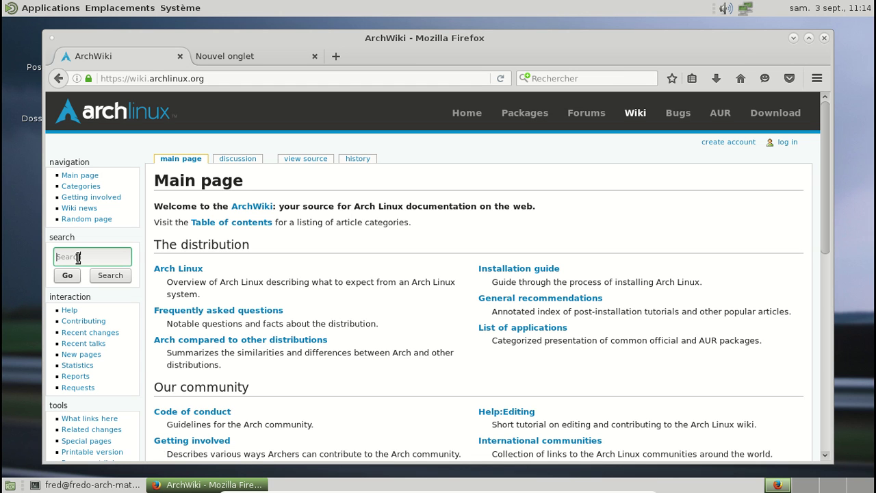
pyautogui.write('mate')
pyautogui.press('Return')
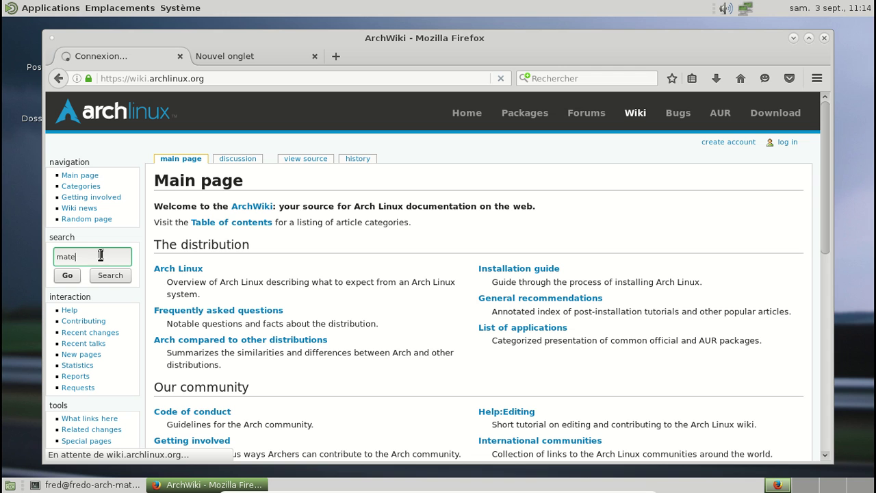
pyautogui.click(130, 485)
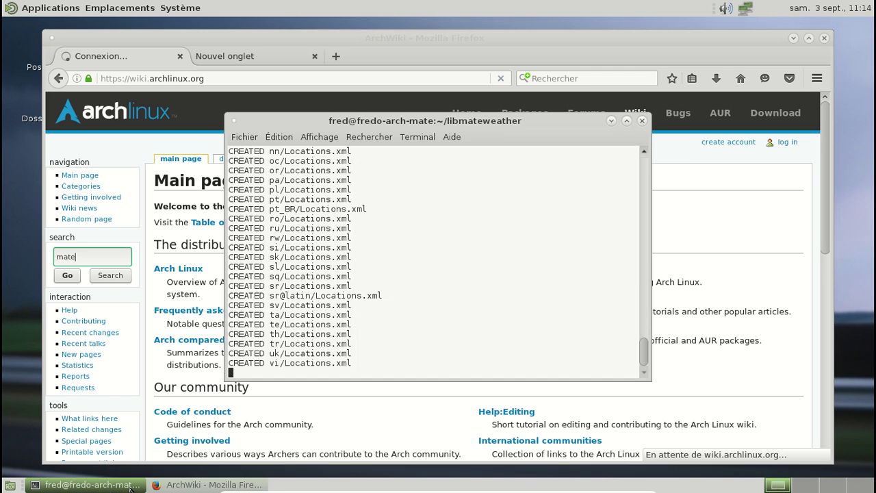
pyautogui.click(130, 484)
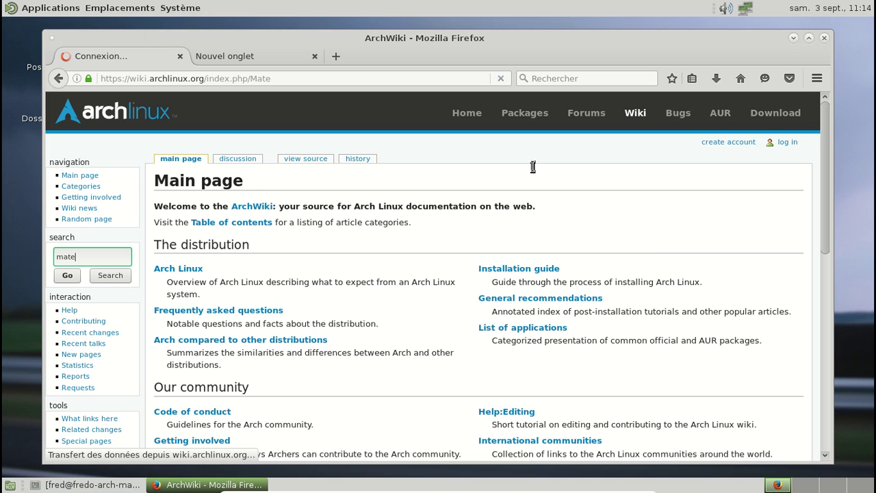
# Step: Go to the MATE article's Installation section and open the arch_mate GitHub repository linked under MATE unstable in a new tab
pyautogui.scroll(-3, 533, 166)
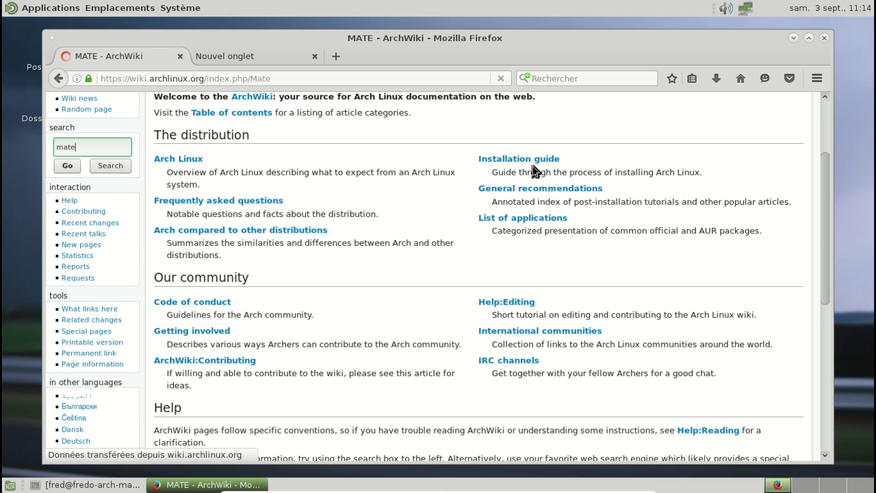
pyautogui.scroll(-3, 443, 216)
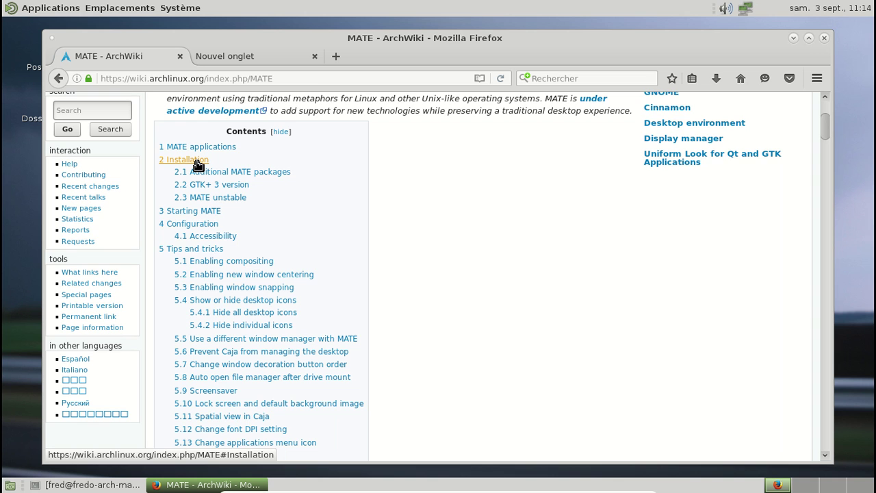
pyautogui.click(197, 163)
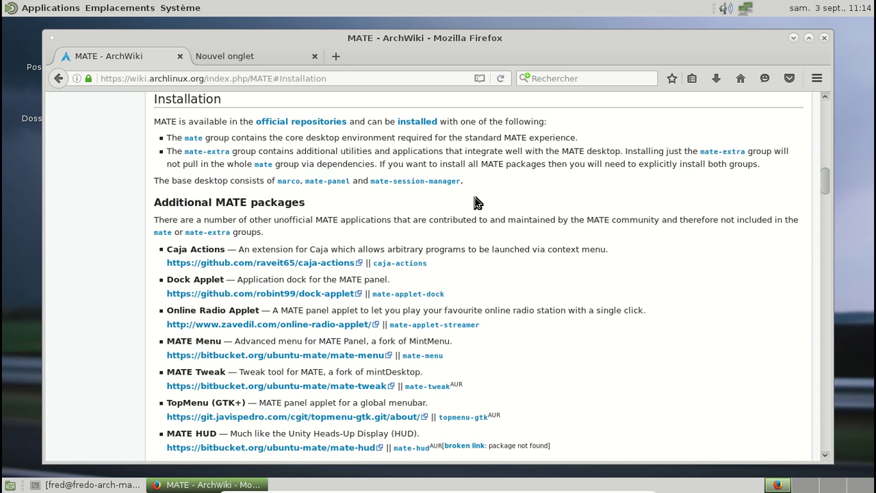
pyautogui.scroll(-4, 477, 203)
pyautogui.scroll(-3, 477, 203)
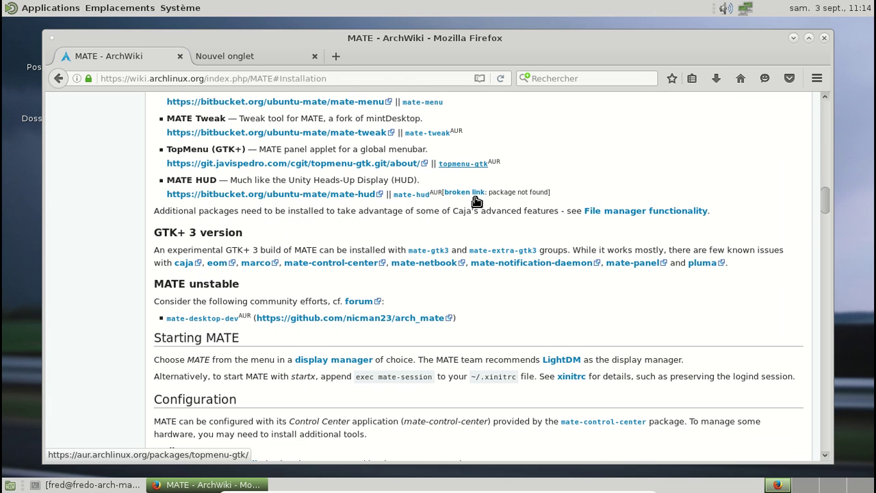
pyautogui.middleClick(346, 321)
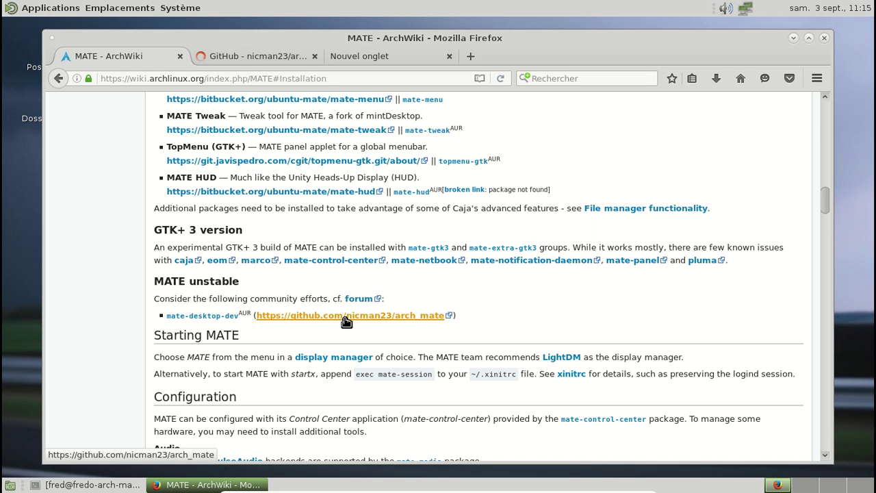
pyautogui.click(280, 59)
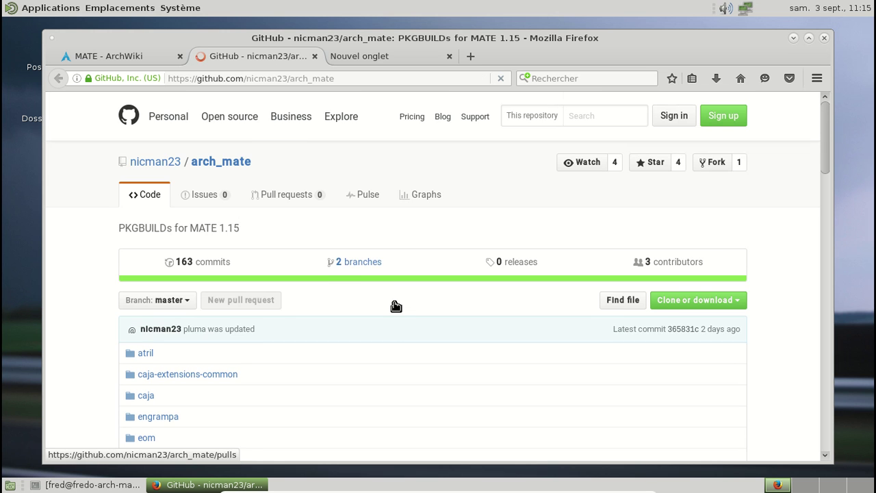
# Step: Look through the arch_mate repository's package folders and README, ending back at the latest commit line
pyautogui.scroll(-5, 395, 306)
pyautogui.scroll(-18, 395, 306)
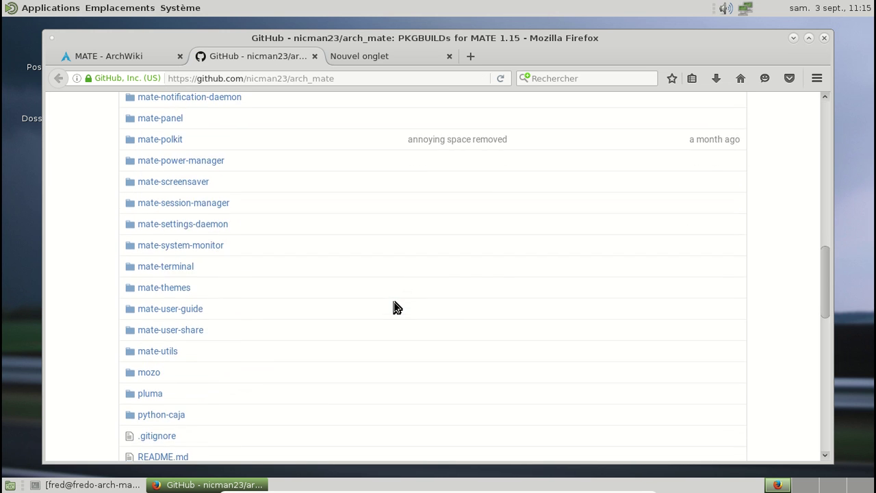
pyautogui.scroll(-10, 395, 306)
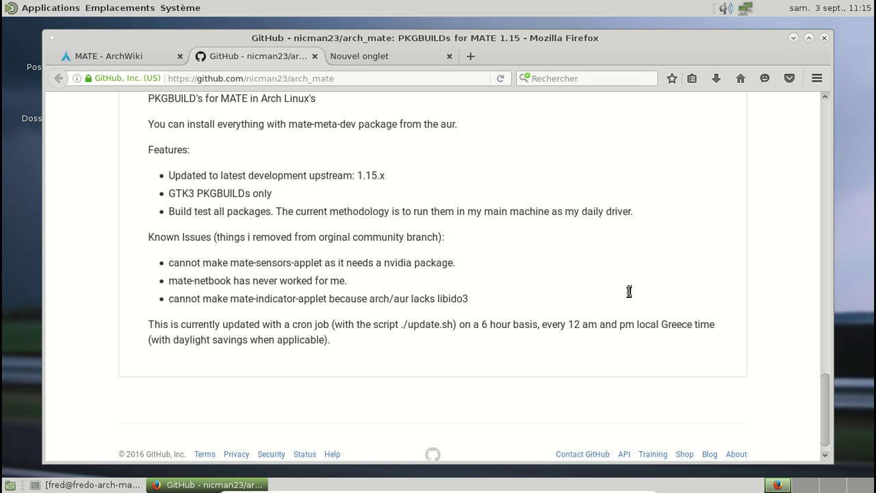
pyautogui.scroll(4, 629, 291)
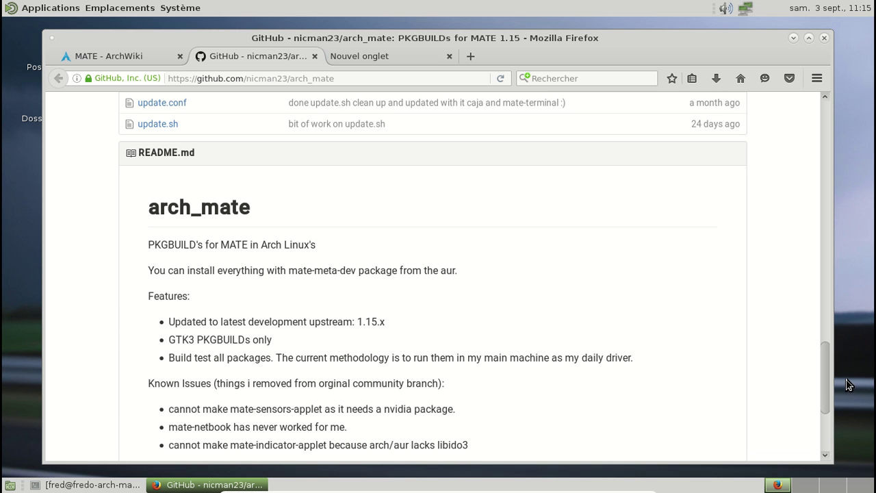
pyautogui.moveTo(824, 381); pyautogui.dragTo(828, 161)
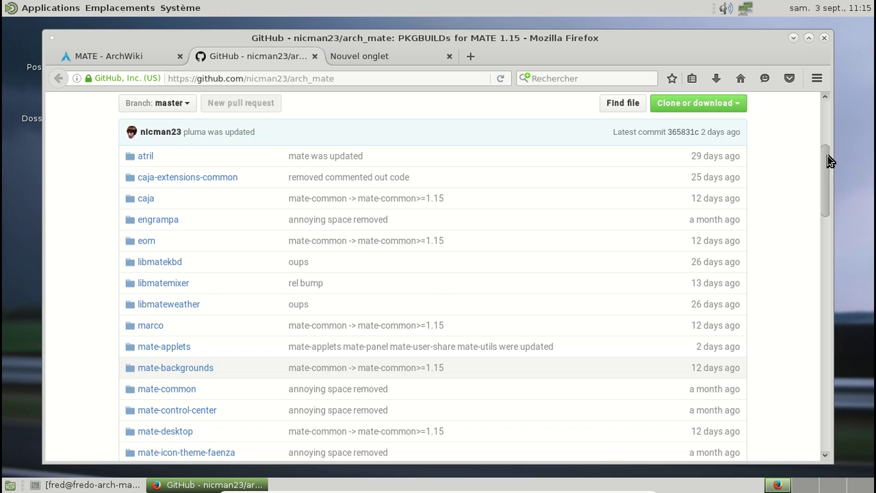
pyautogui.scroll(3, 828, 160)
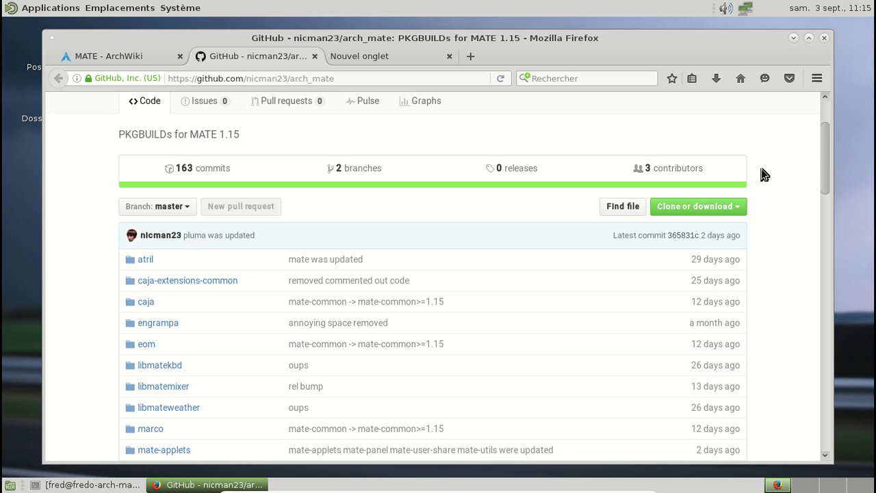
# Step: View the diff of the latest commit, "pluma was updated", and open the repository owner's profile
pyautogui.click(233, 235)
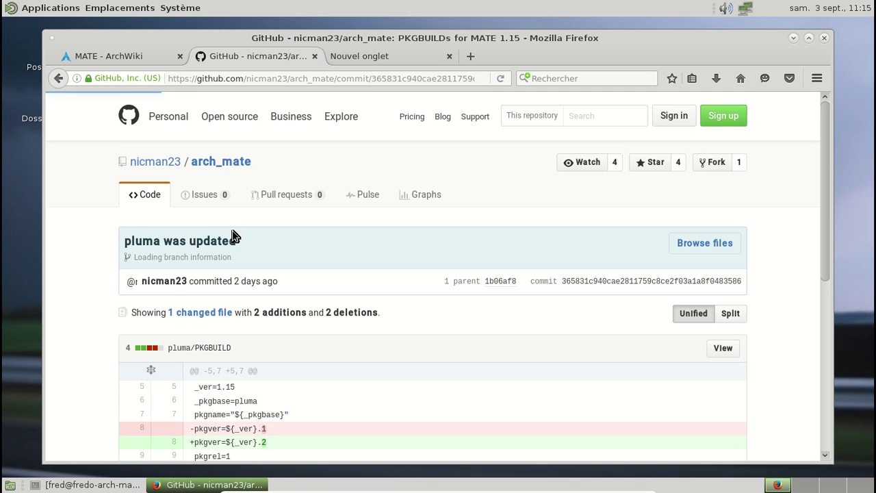
pyautogui.scroll(-1, 376, 256)
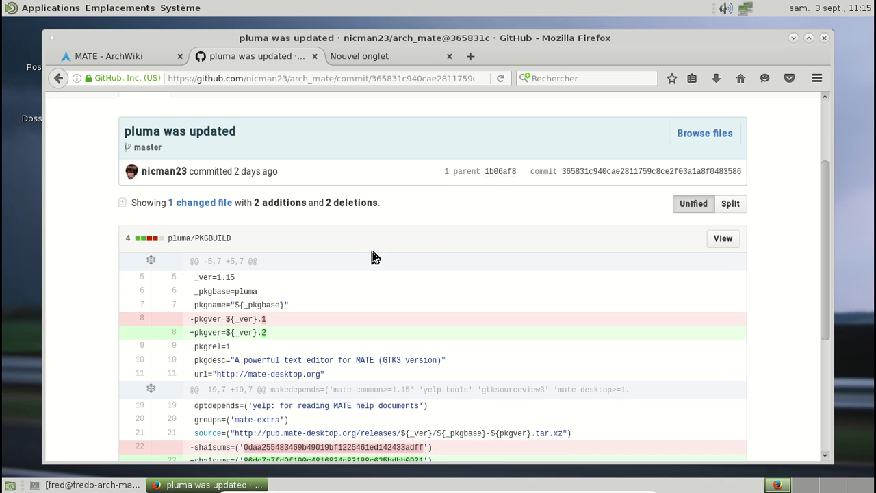
pyautogui.scroll(3, 373, 256)
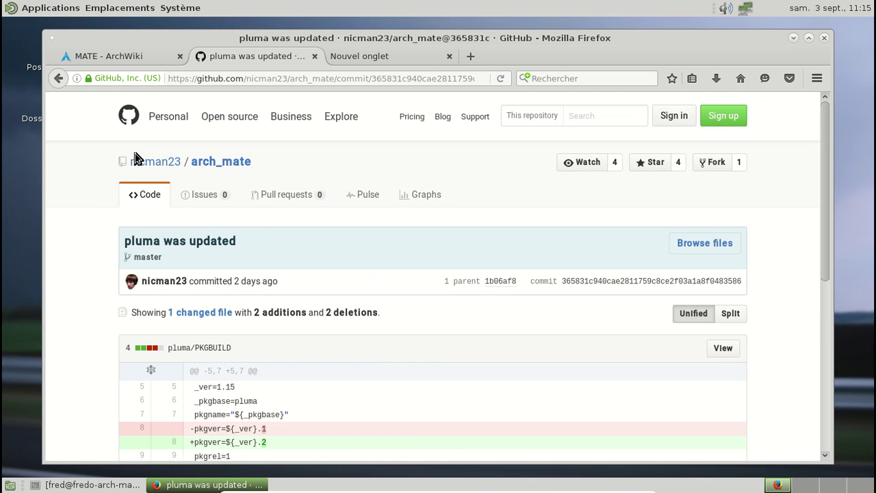
pyautogui.click(166, 162)
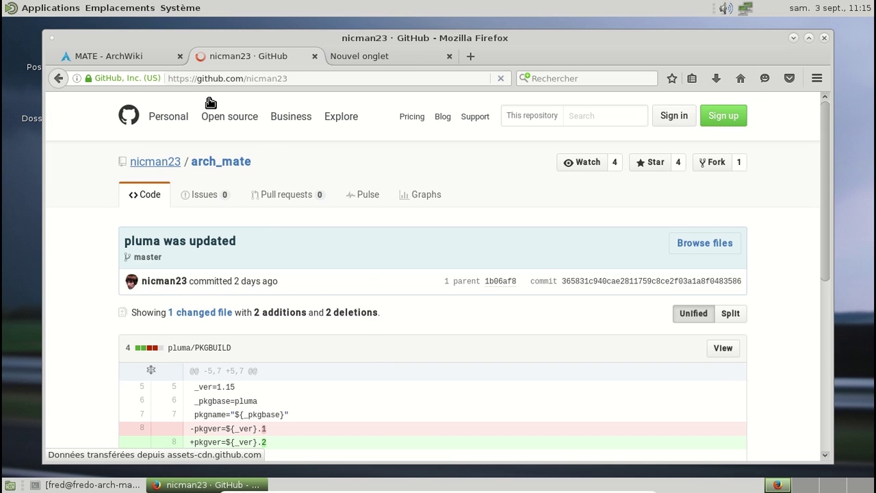
# Step: Return to the MATE wiki article and open the forum thread linked under MATE unstable in a new tab
pyautogui.click(137, 54)
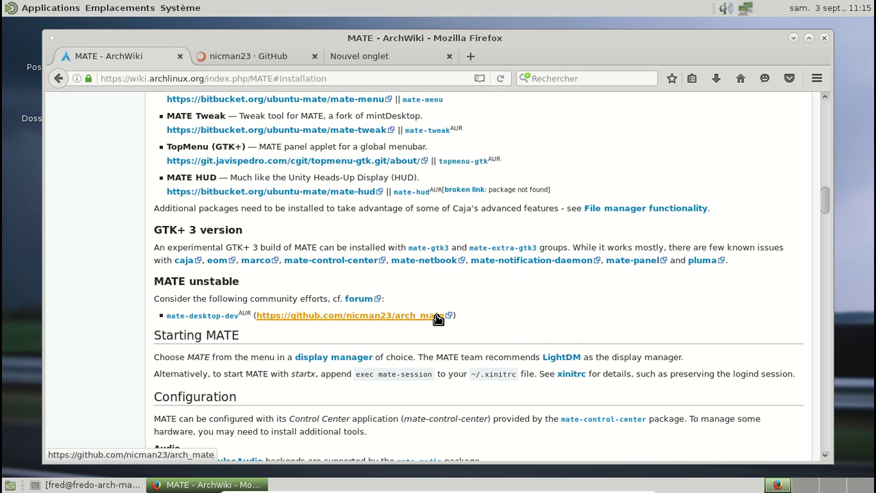
pyautogui.middleClick(360, 300)
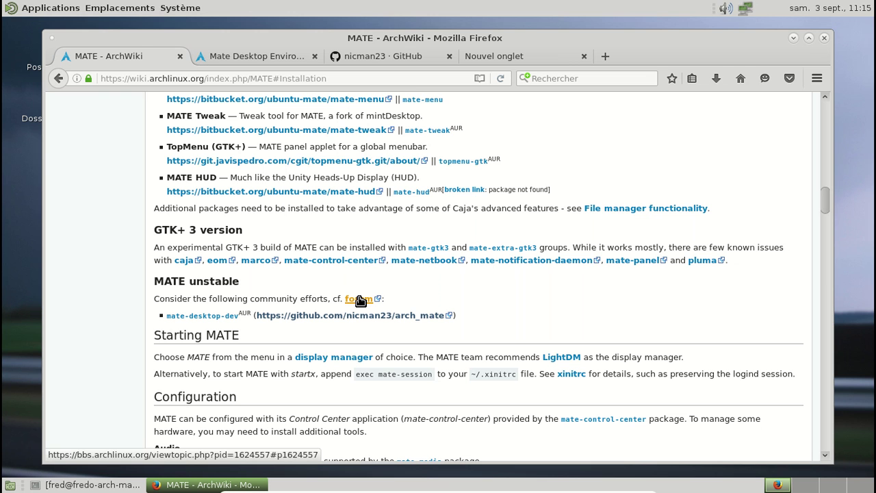
pyautogui.click(264, 60)
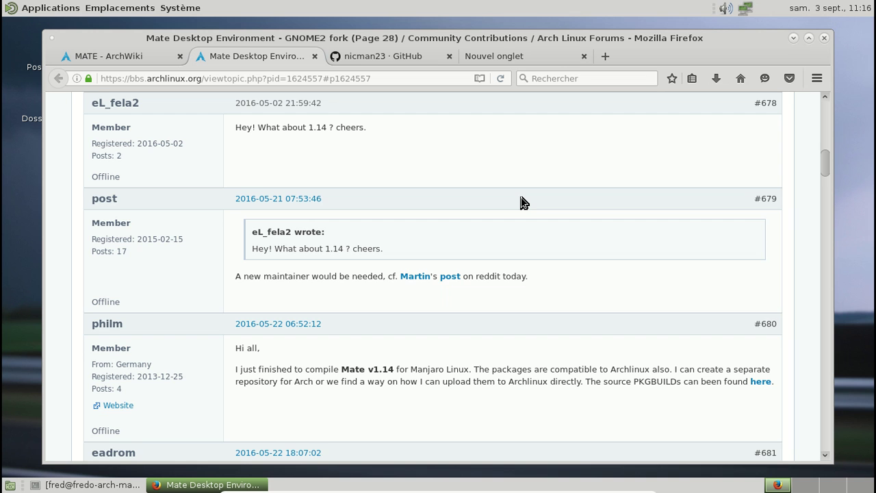
# Step: Read the forum posts about updating the MATE 1.14 PKGBUILDs and locate post #691 with the GitHub link
pyautogui.scroll(-5, 522, 202)
pyautogui.scroll(-13, 522, 202)
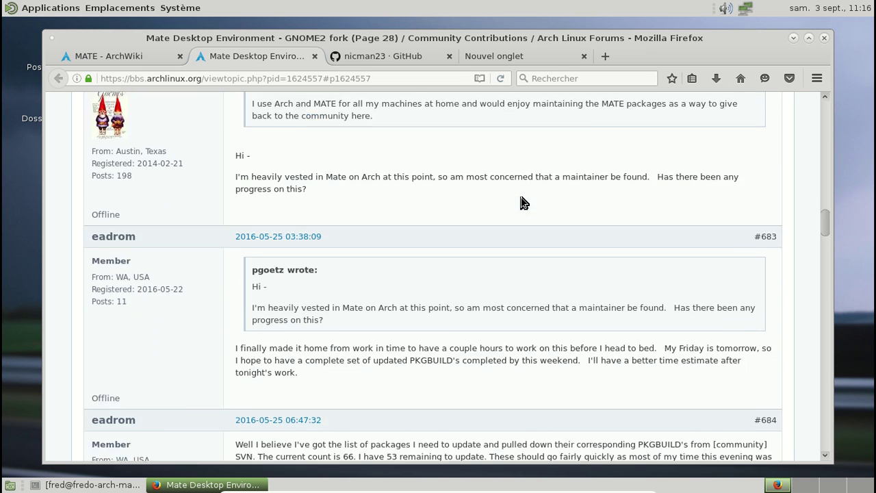
pyautogui.scroll(-17, 521, 202)
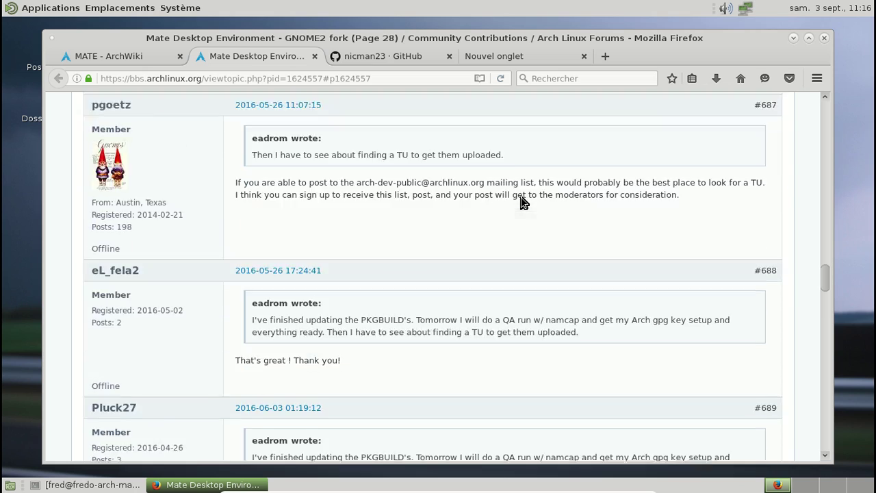
pyautogui.scroll(-4, 521, 202)
pyautogui.scroll(-15, 522, 202)
pyautogui.scroll(7, 523, 201)
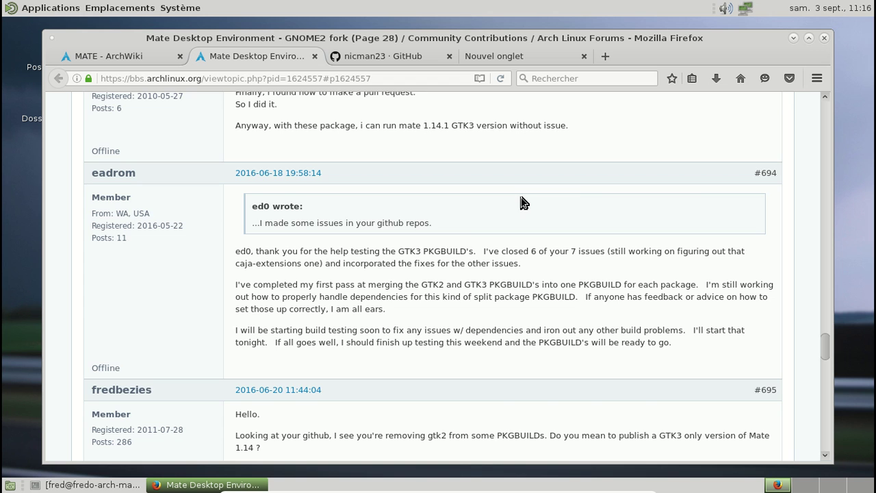
pyautogui.scroll(5, 523, 202)
pyautogui.scroll(3, 359, 239)
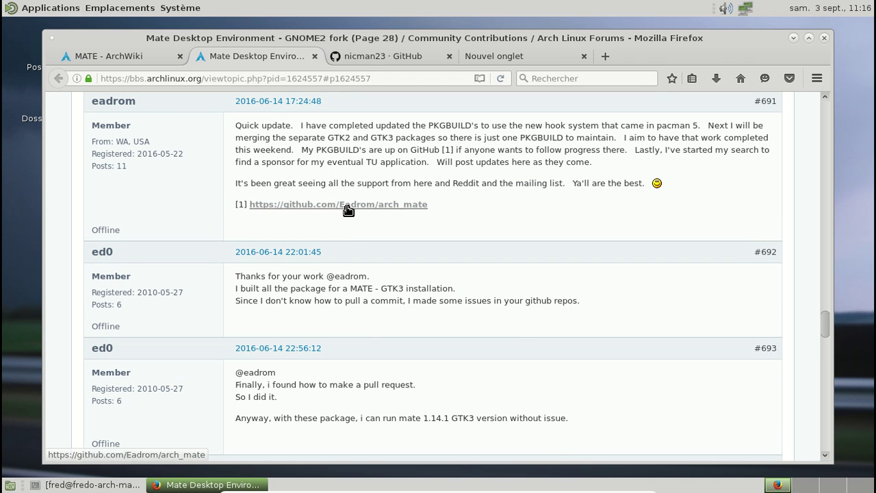
# Step: Open the arch_mate repository linked in post #691 in a new tab and review its package folders and README
pyautogui.middleClick(348, 211)
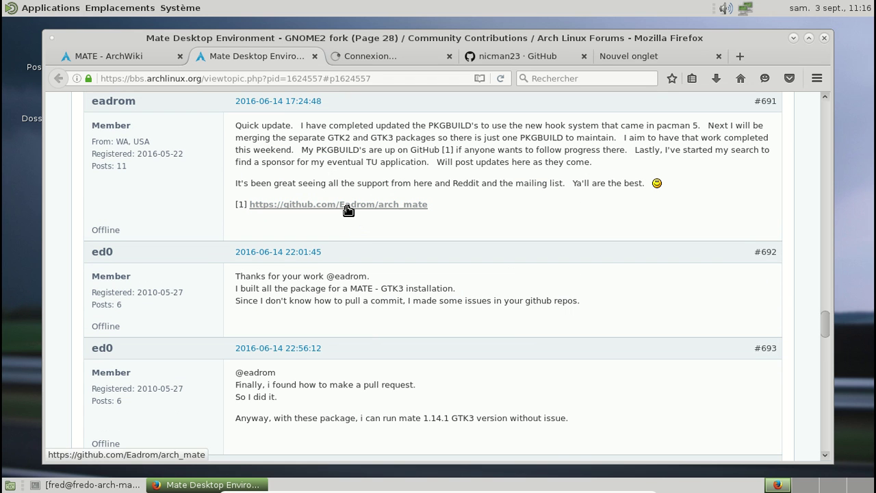
pyautogui.click(389, 57)
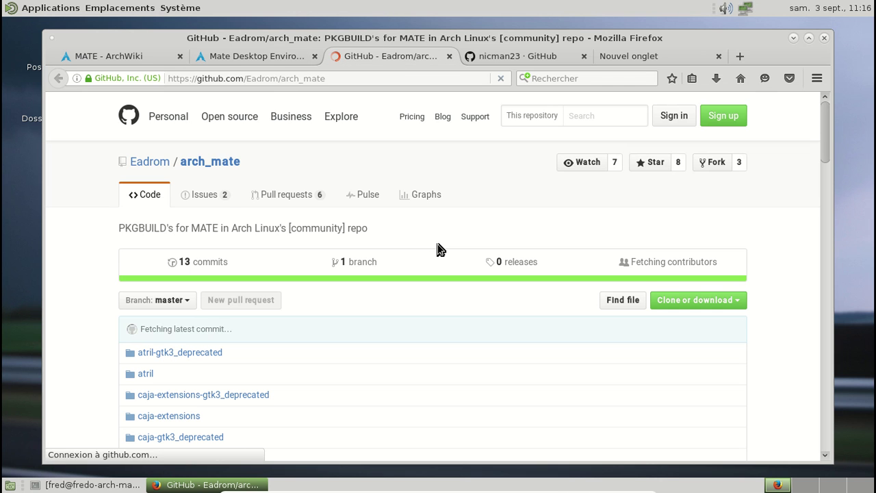
pyautogui.scroll(-15, 440, 249)
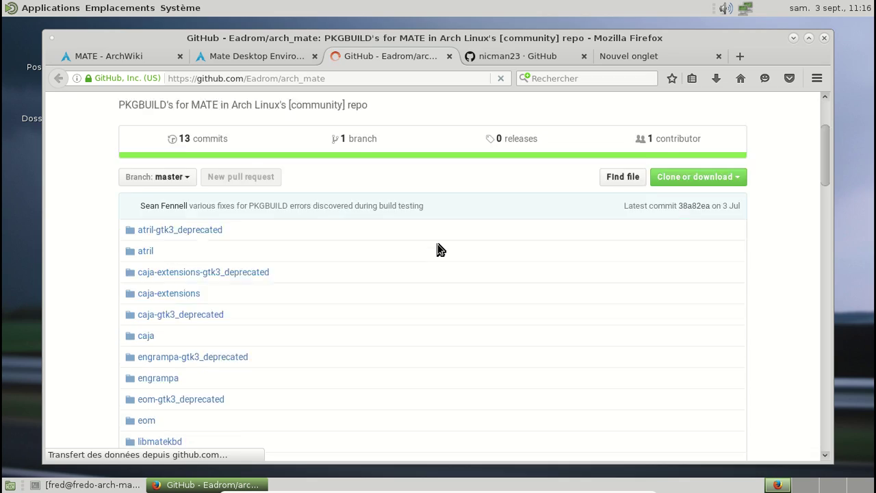
pyautogui.scroll(-15, 439, 250)
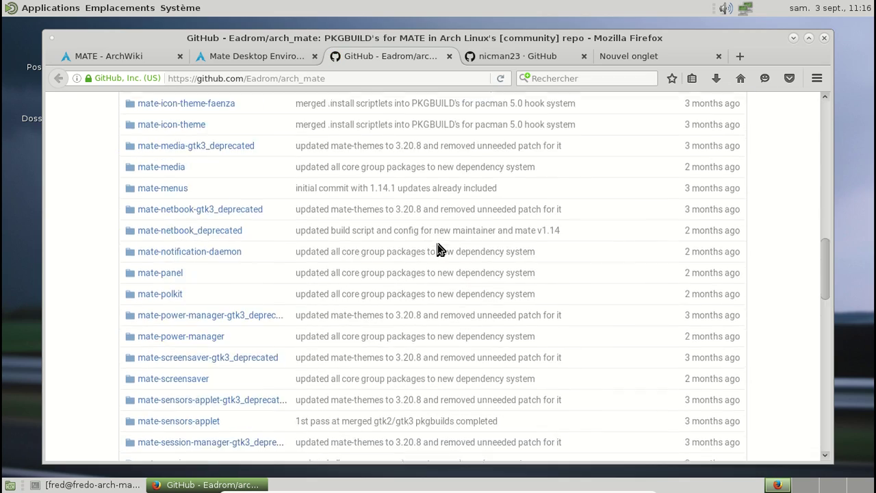
pyautogui.scroll(-8, 439, 250)
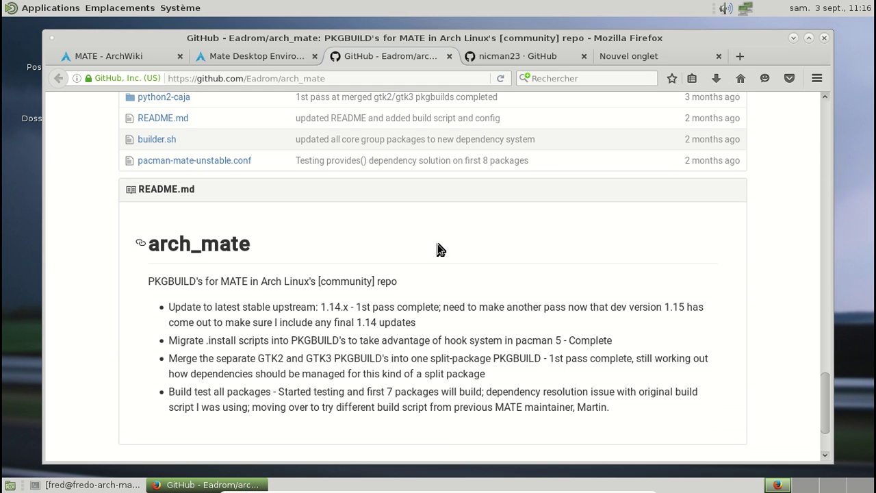
pyautogui.scroll(-3, 439, 250)
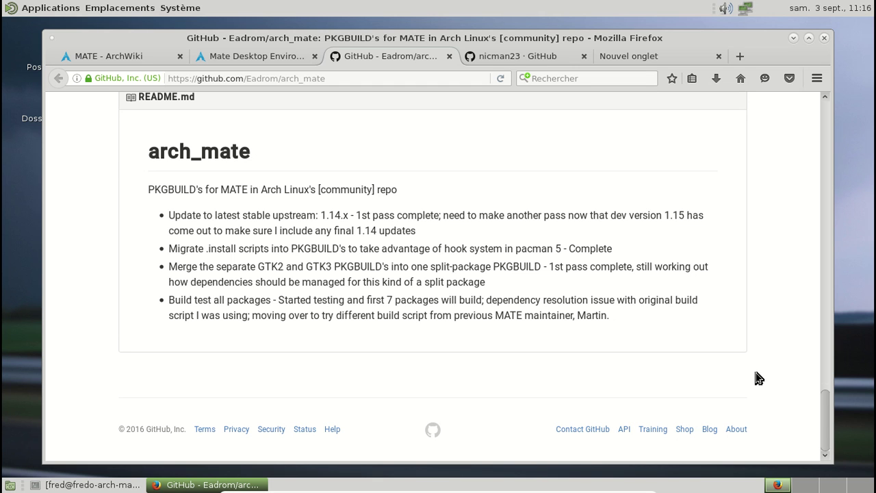
pyautogui.moveTo(825, 406); pyautogui.dragTo(847, 104)
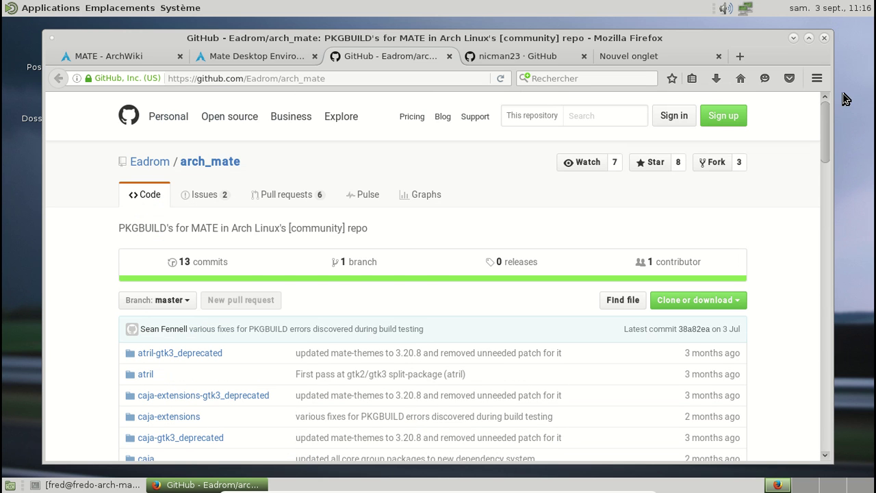
# Step: Close the Eadrom/arch_mate tab and open the recent commits to arch_mate from the other GitHub profile's contribution activity
pyautogui.hotkey('ctrl', 'w')
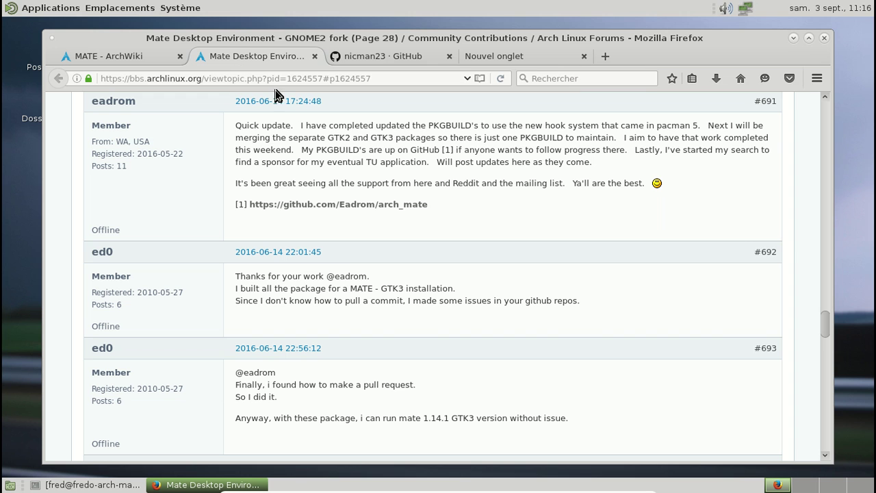
pyautogui.click(351, 59)
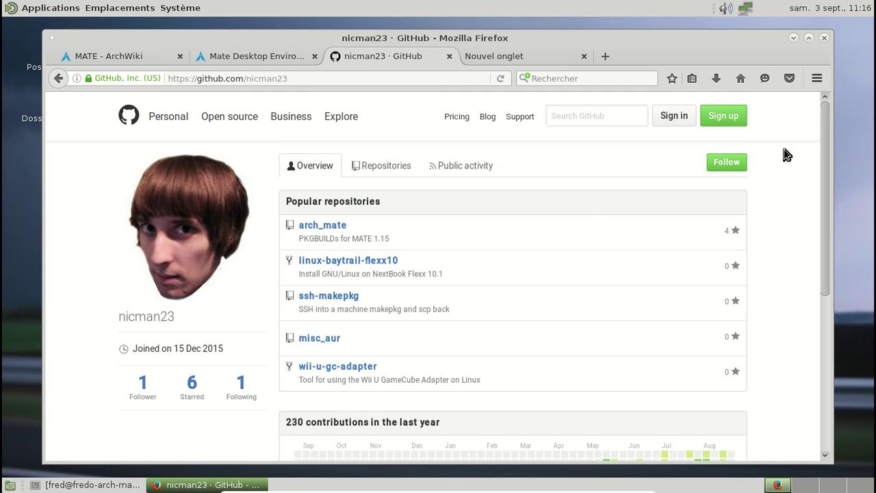
pyautogui.scroll(-5, 787, 188)
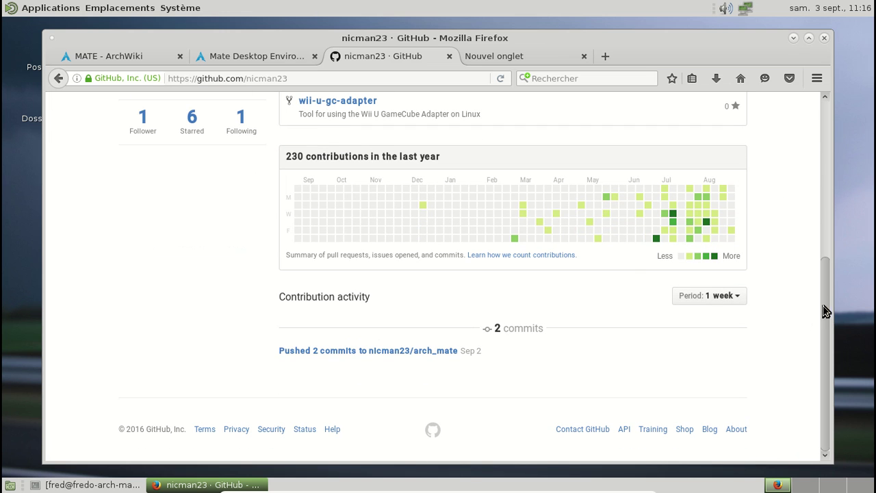
pyautogui.click(435, 352)
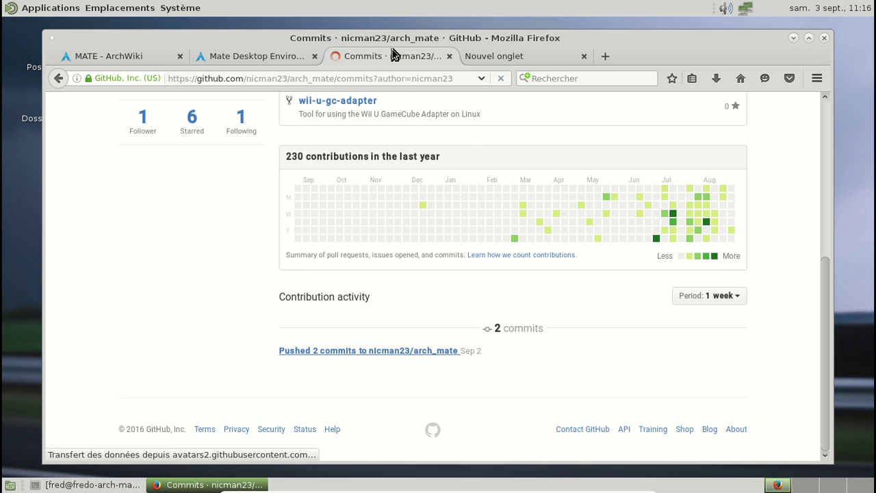
# Step: Close the GitHub commits tab and check the libmateweather build progress in the terminal before returning to Firefox
pyautogui.click(450, 56)
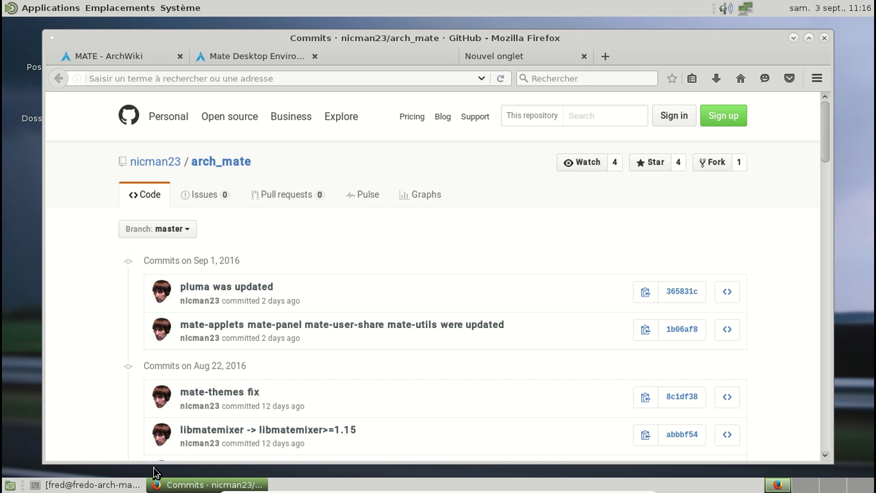
pyautogui.click(92, 484)
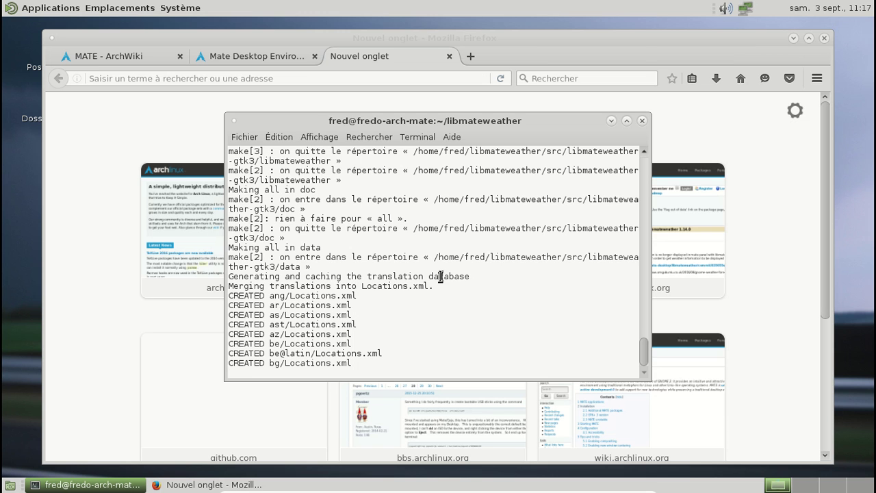
pyautogui.click(109, 267)
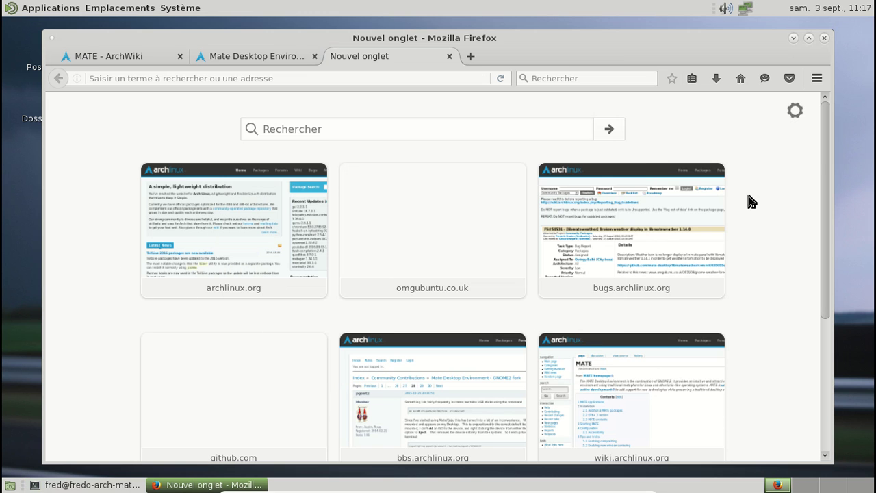
# Step: Remove every site thumbnail from the new tab page, including omgubuntu.co.uk, yeuxdelibad.net, google.fr, mozilla.org and archlinux.org
pyautogui.click(716, 173)
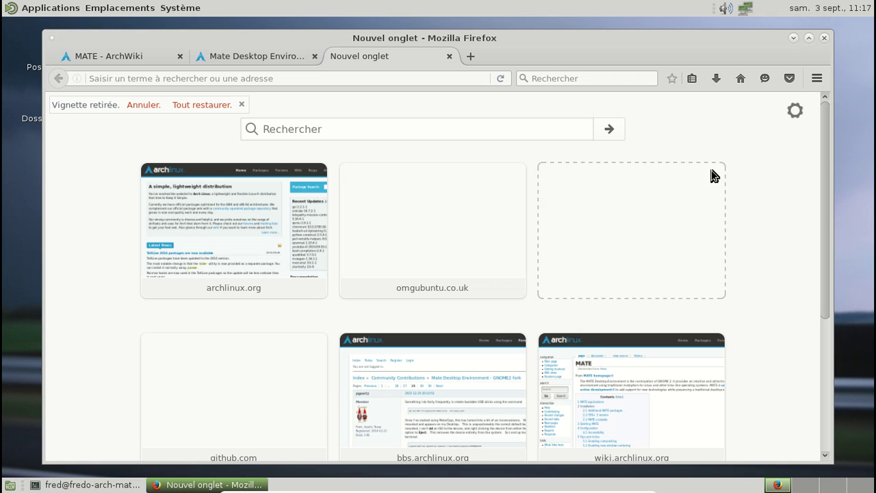
pyautogui.click(516, 173)
pyautogui.click(517, 175)
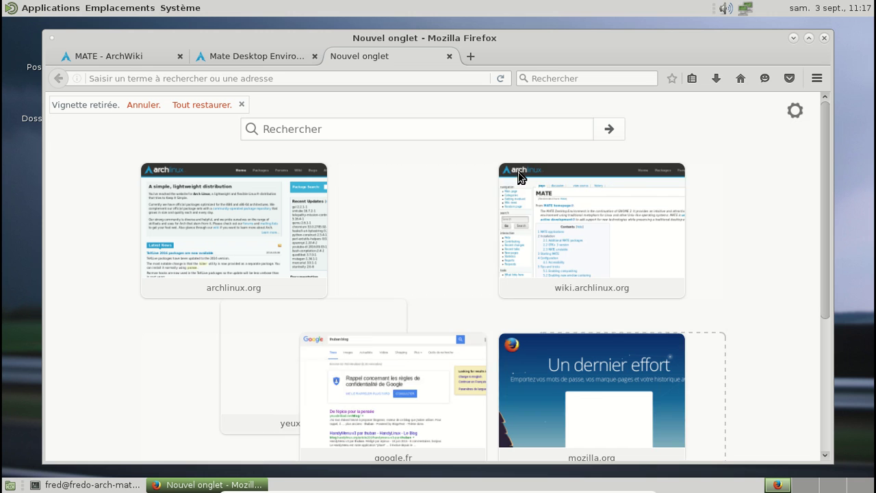
pyautogui.click(517, 173)
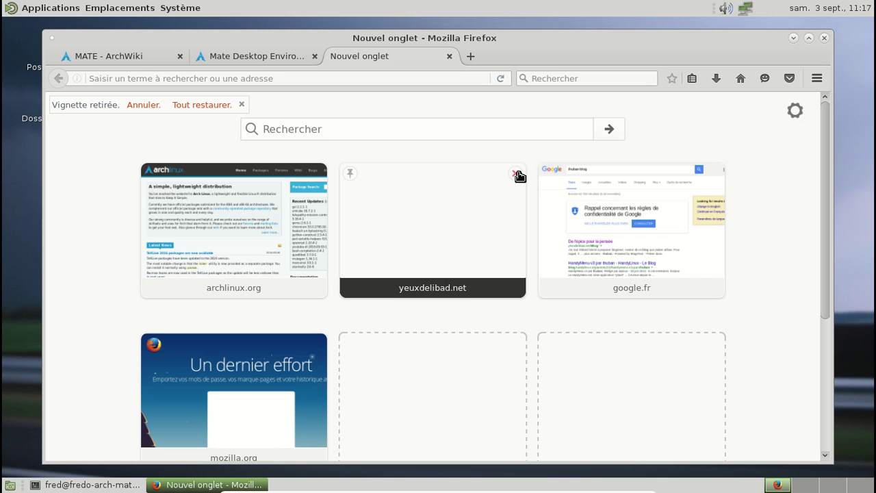
pyautogui.click(517, 175)
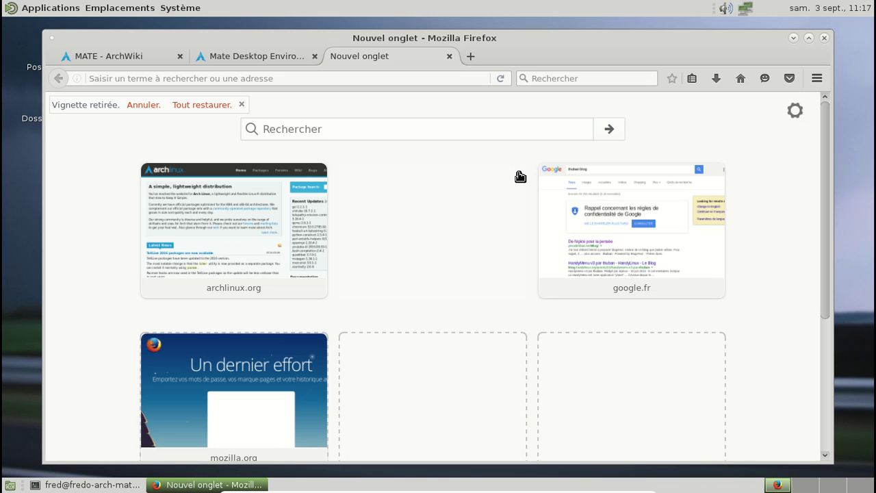
pyautogui.click(518, 175)
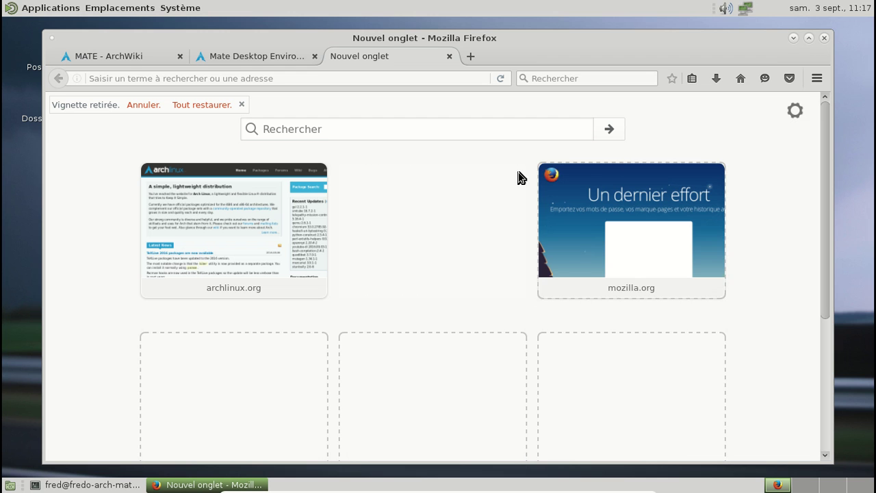
pyautogui.click(516, 175)
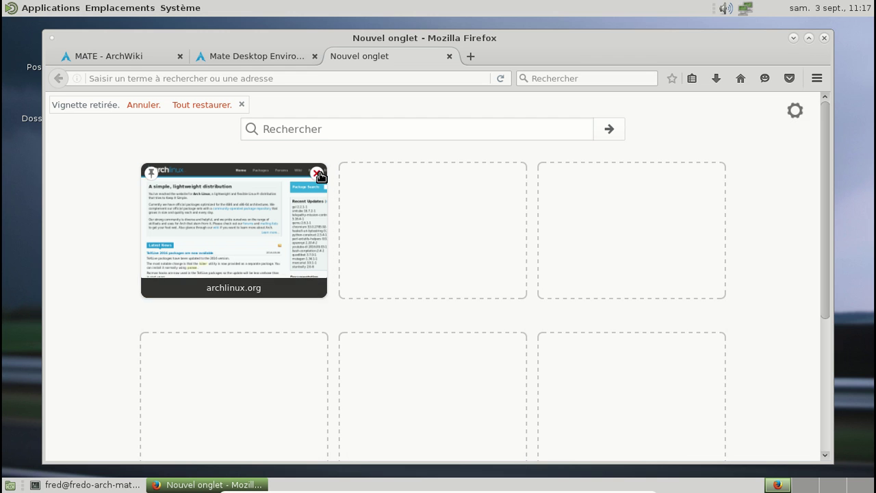
pyautogui.click(320, 175)
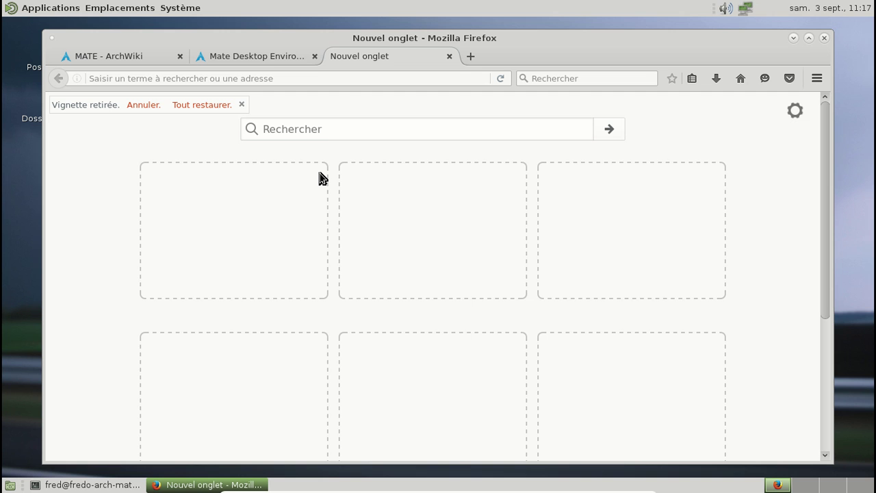
# Step: Check the build output, close the forum and wiki tabs and the browser window, and move the terminal window higher on the desktop
pyautogui.click(123, 486)
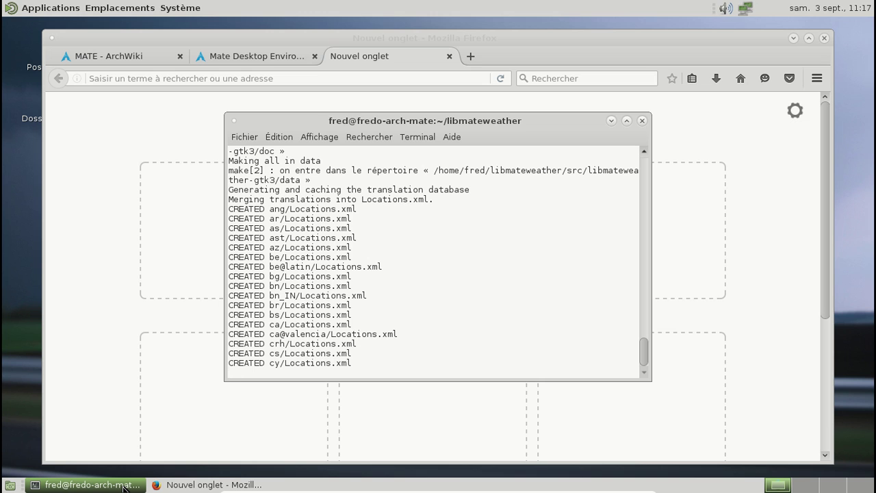
pyautogui.click(312, 57)
pyautogui.click(181, 56)
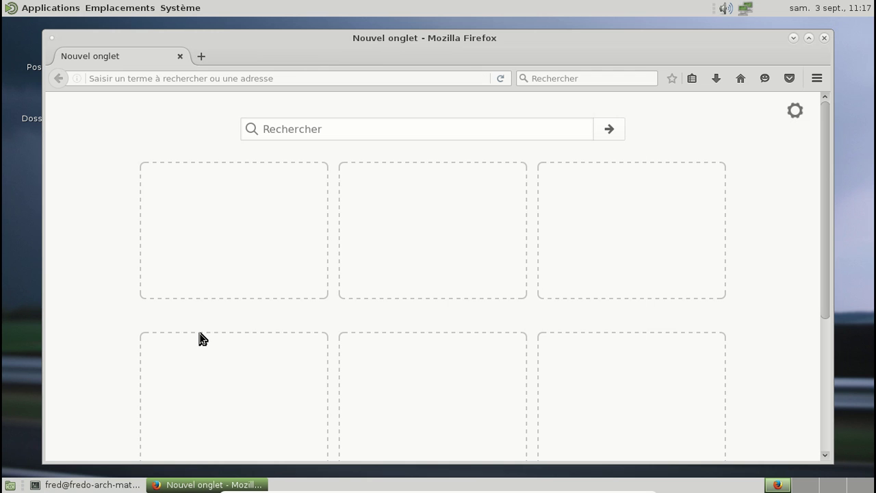
pyautogui.click(128, 486)
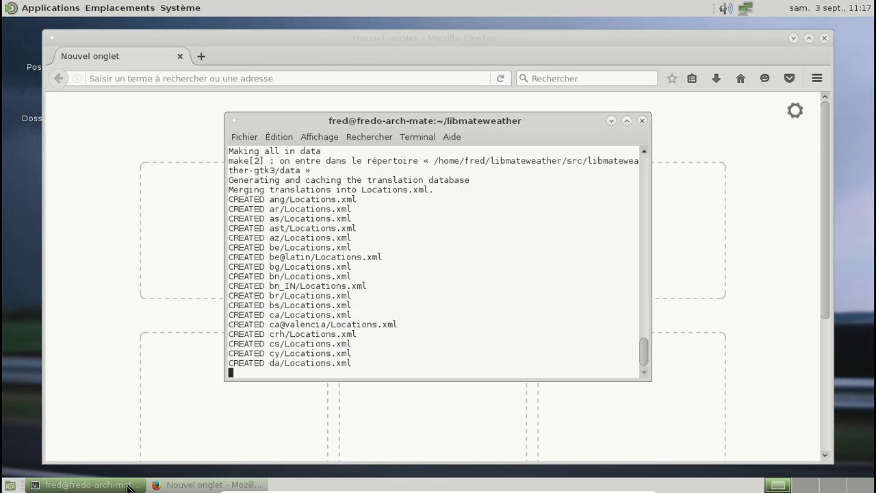
pyautogui.click(116, 404)
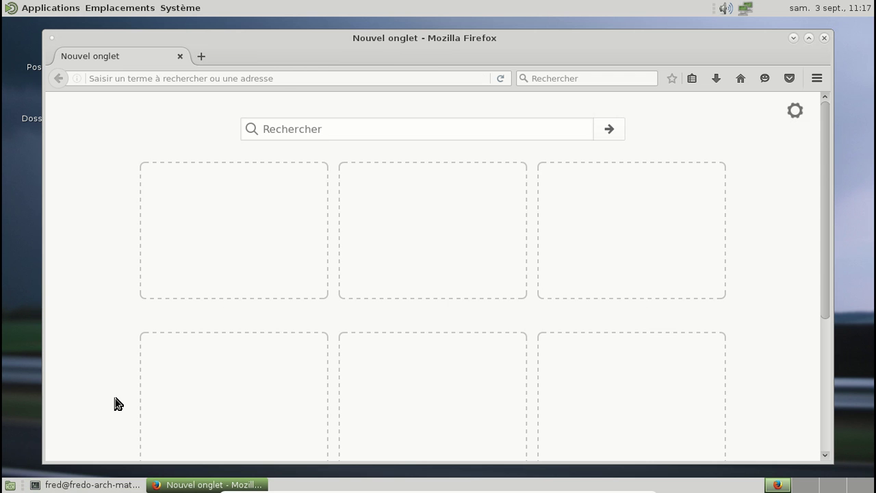
pyautogui.click(824, 39)
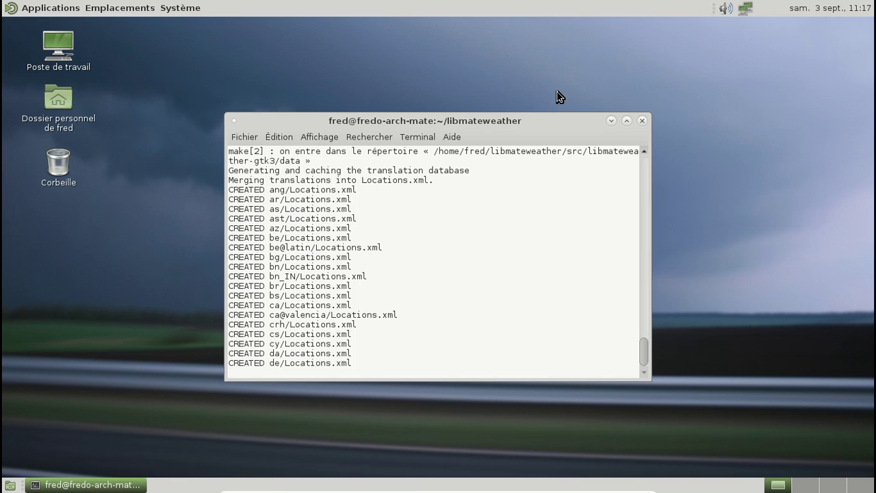
pyautogui.click(510, 81)
pyautogui.moveTo(510, 81); pyautogui.dragTo(503, 66)
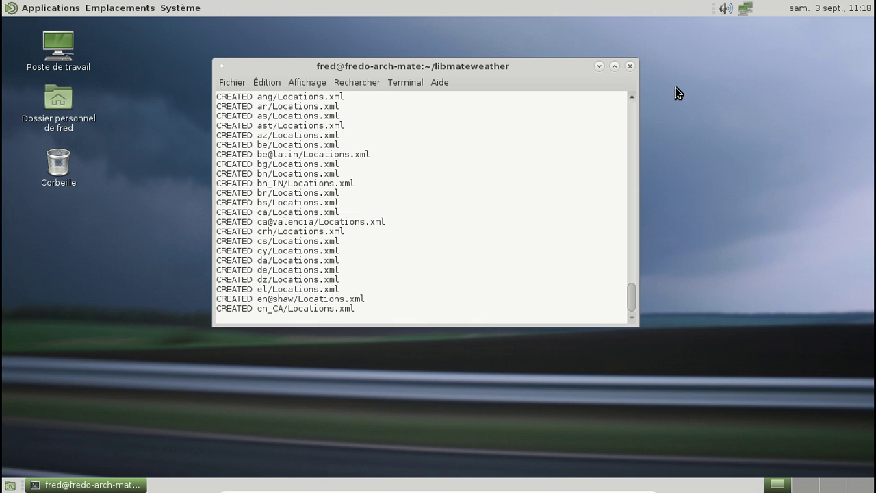
# Step: Add the Bulletin météo weather applet to the upper desktop panel
pyautogui.rightClick(634, 9)
pyautogui.click(648, 20)
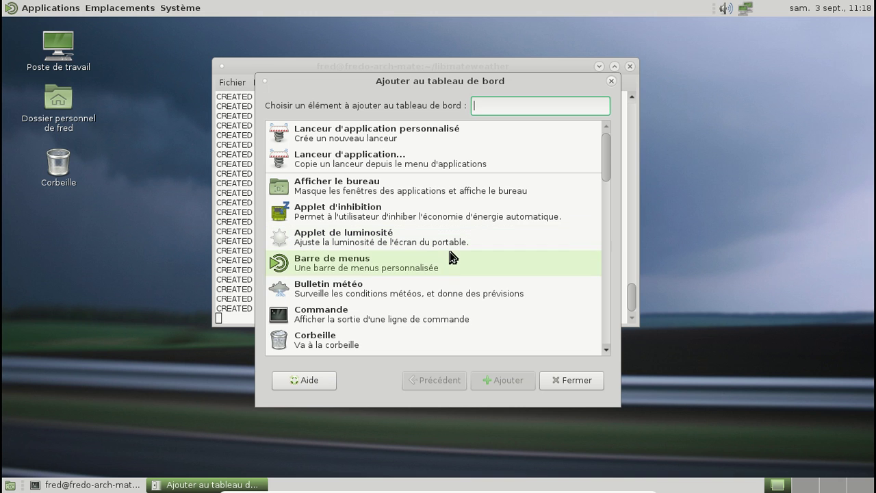
pyautogui.click(449, 283)
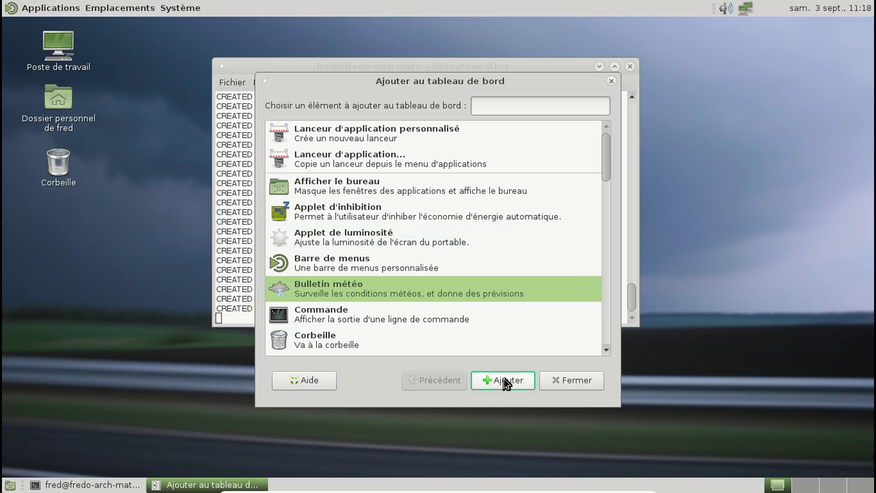
pyautogui.click(589, 381)
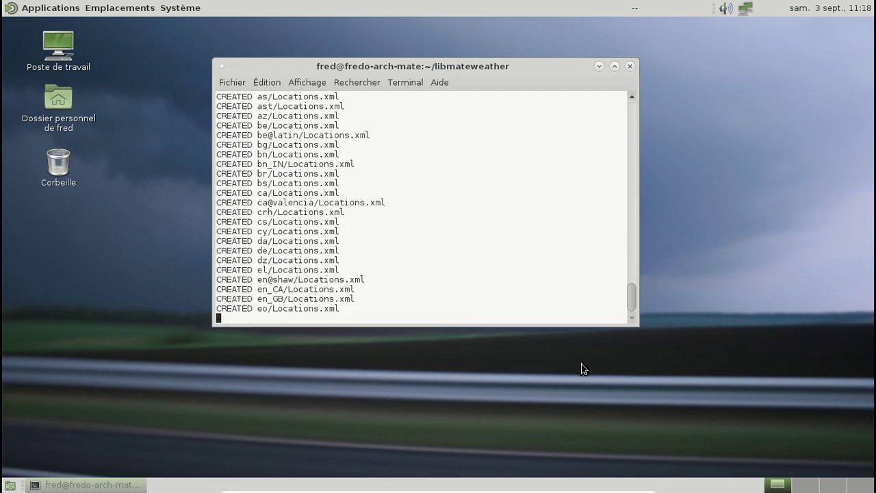
# Step: Examine the weather applet's current conditions and forecasts in its details, refreshing the data once
pyautogui.rightClick(635, 10)
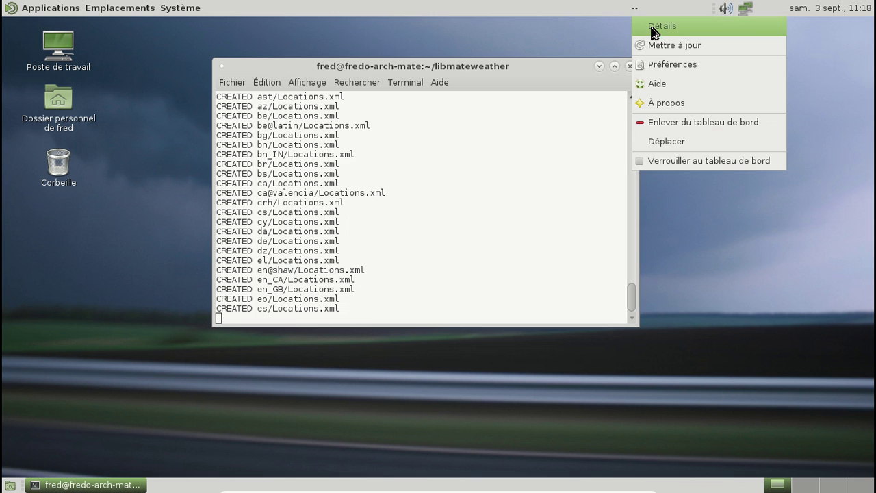
pyautogui.click(657, 27)
pyautogui.click(402, 139)
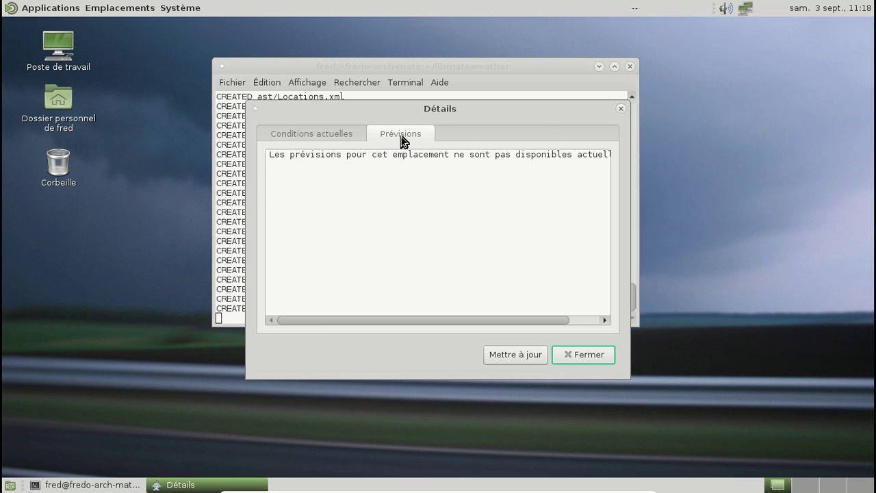
pyautogui.click(354, 137)
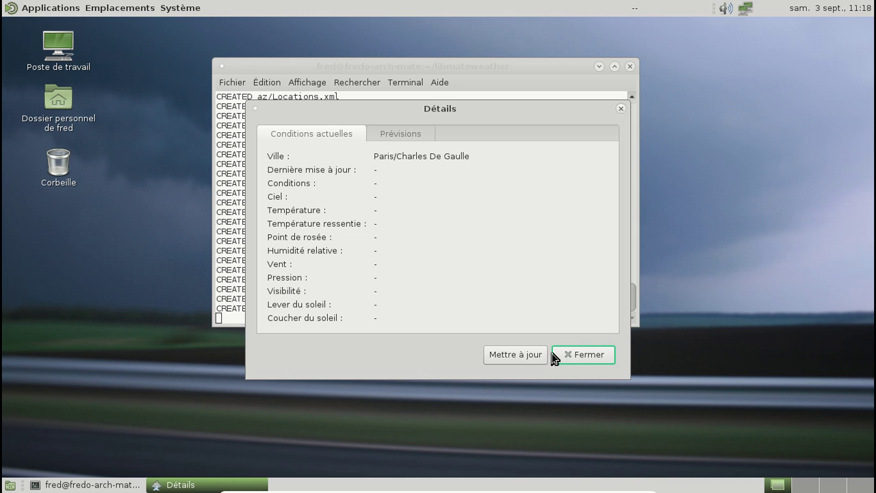
pyautogui.click(522, 357)
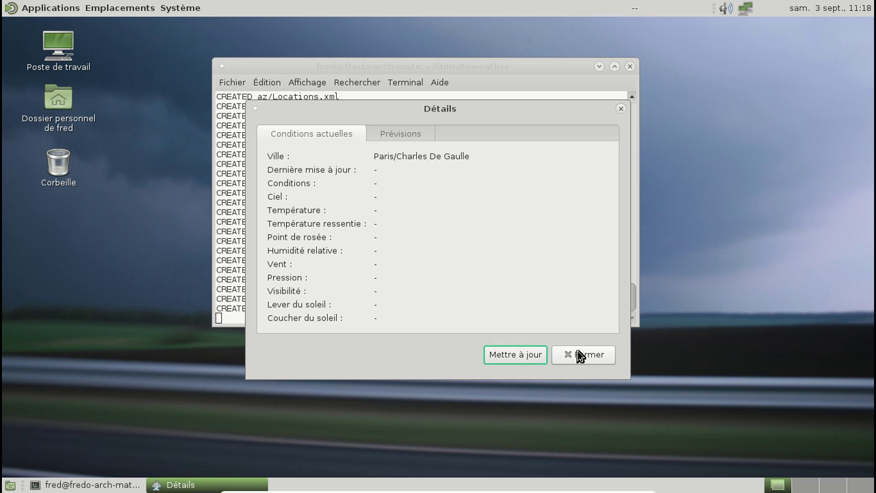
pyautogui.click(403, 137)
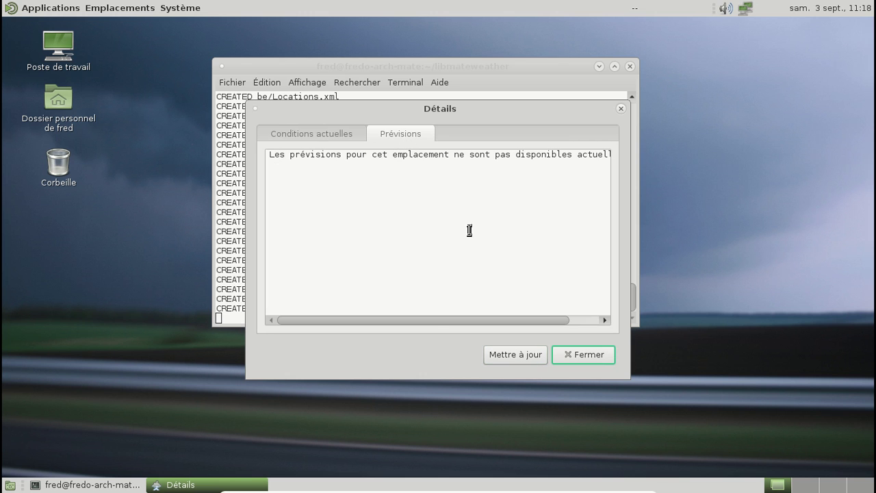
pyautogui.moveTo(436, 320); pyautogui.dragTo(522, 321)
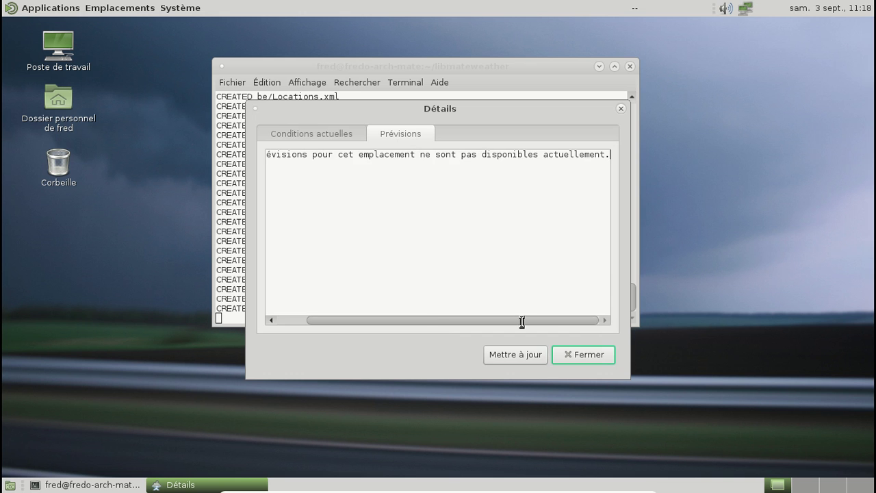
pyautogui.click(573, 355)
# Step: Search the weather applet's location list for Bordeaux in its preferences
pyautogui.rightClick(635, 8)
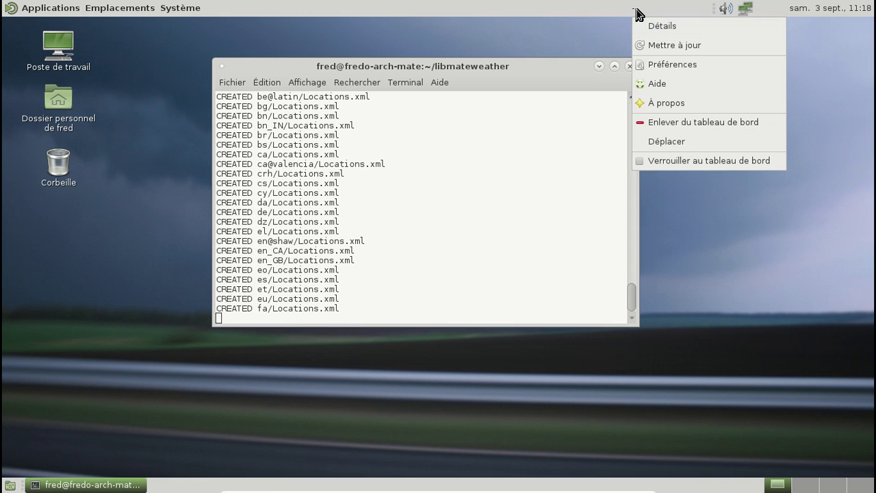
pyautogui.click(664, 66)
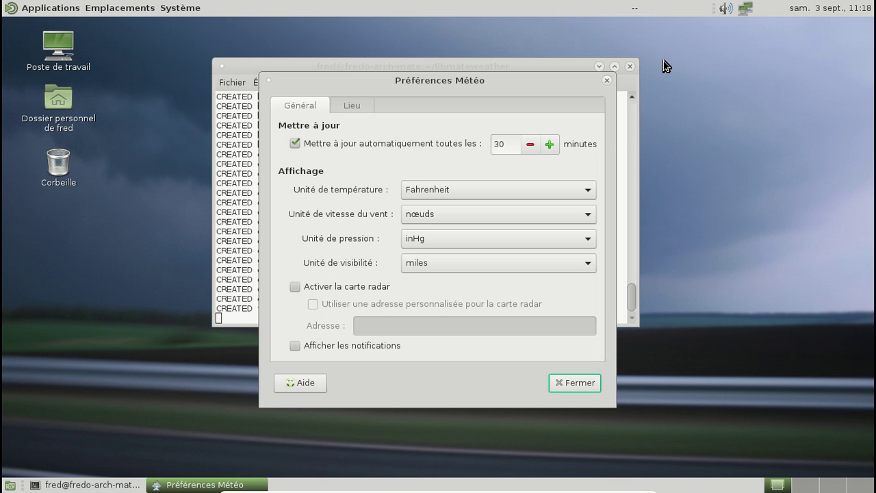
pyautogui.click(364, 105)
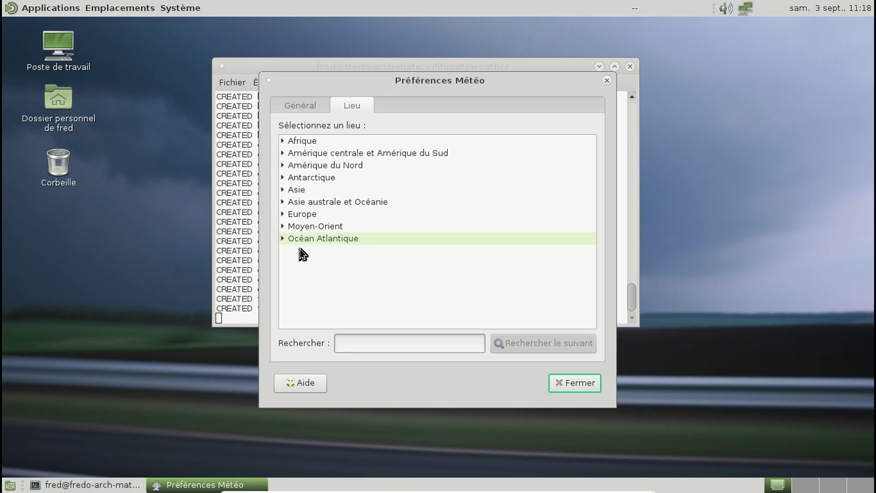
pyautogui.click(353, 345)
pyautogui.write('Bordeaux')
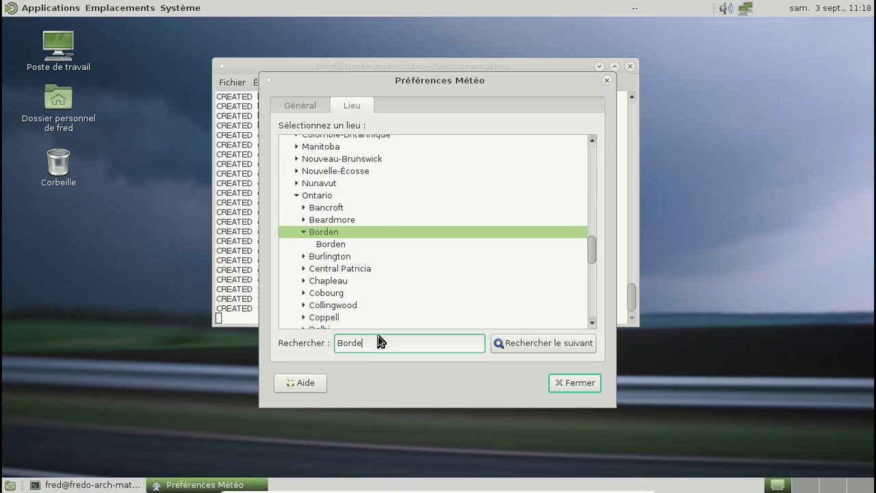
pyautogui.click(562, 348)
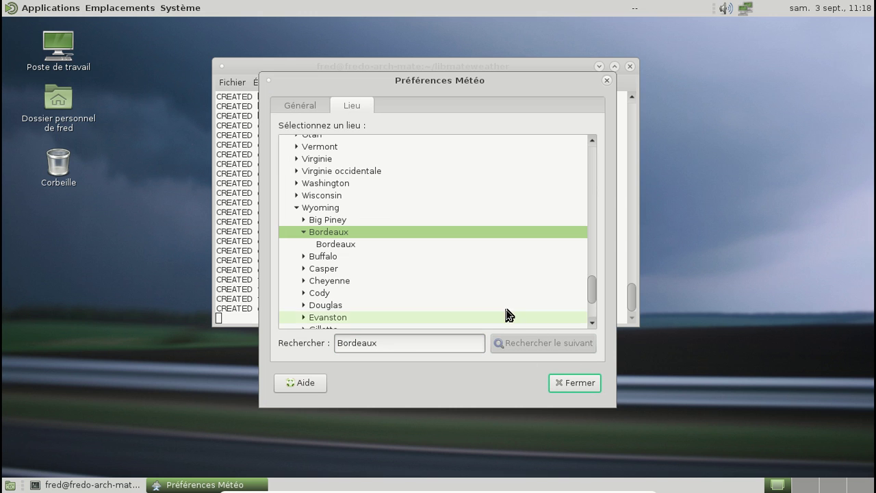
pyautogui.scroll(-5, 512, 294)
pyautogui.click(405, 345)
pyautogui.press('Return')
pyautogui.scroll(3, 425, 278)
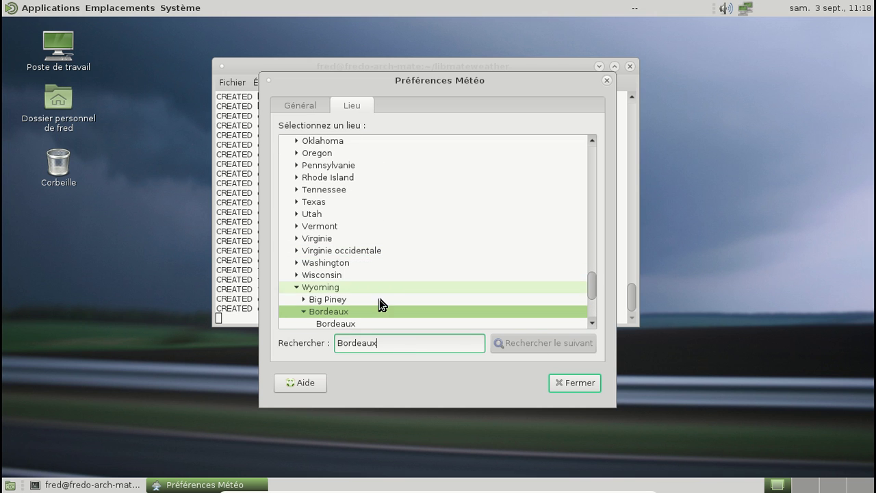
# Step: Set the applet's location to Bordeaux-Merignac Airport, under Bordeaux, France, Europe, and close the preferences
pyautogui.click(298, 290)
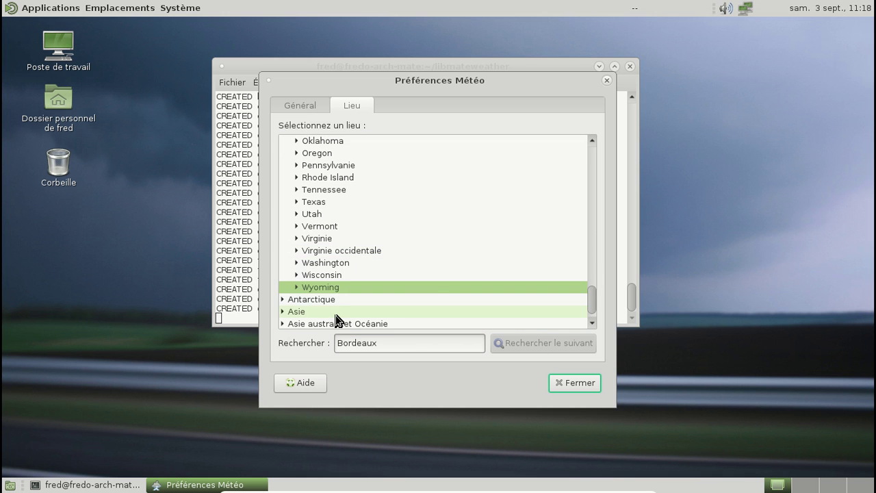
pyautogui.scroll(-2, 434, 279)
pyautogui.click(280, 298)
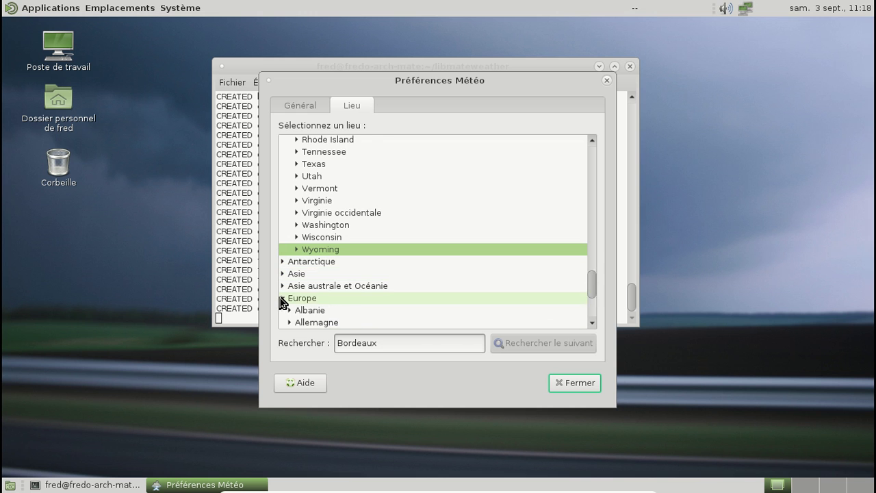
pyautogui.scroll(-6, 411, 269)
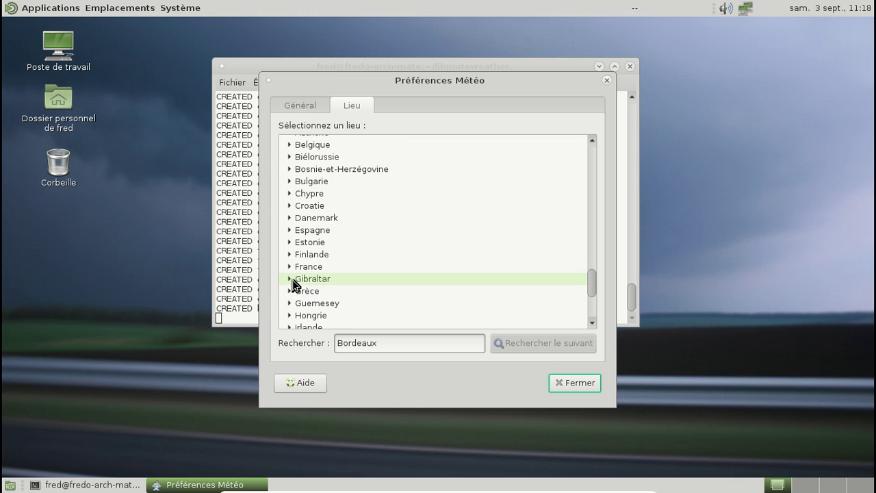
pyautogui.click(289, 267)
pyautogui.scroll(-2, 425, 242)
pyautogui.scroll(-3, 426, 242)
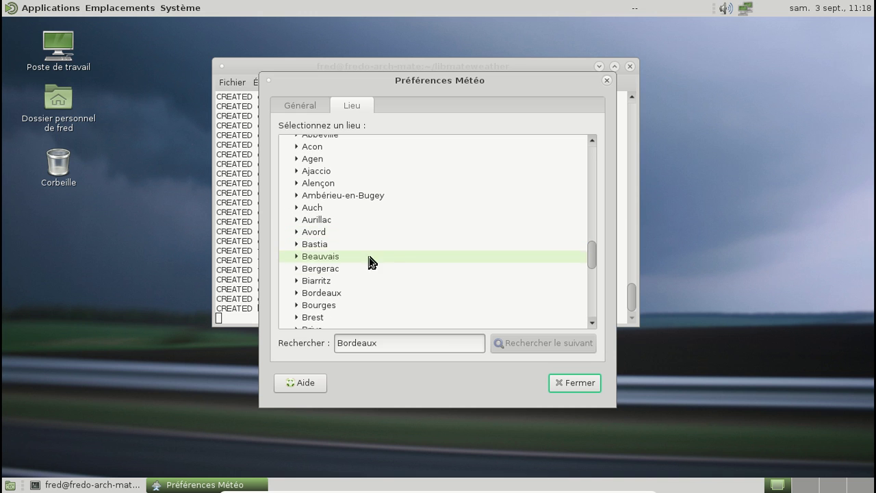
pyautogui.click(297, 293)
pyautogui.click(339, 305)
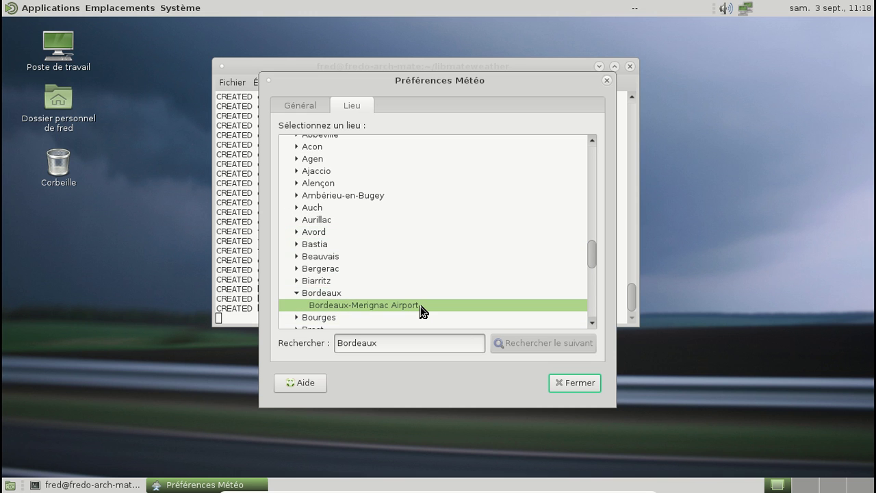
pyautogui.click(581, 383)
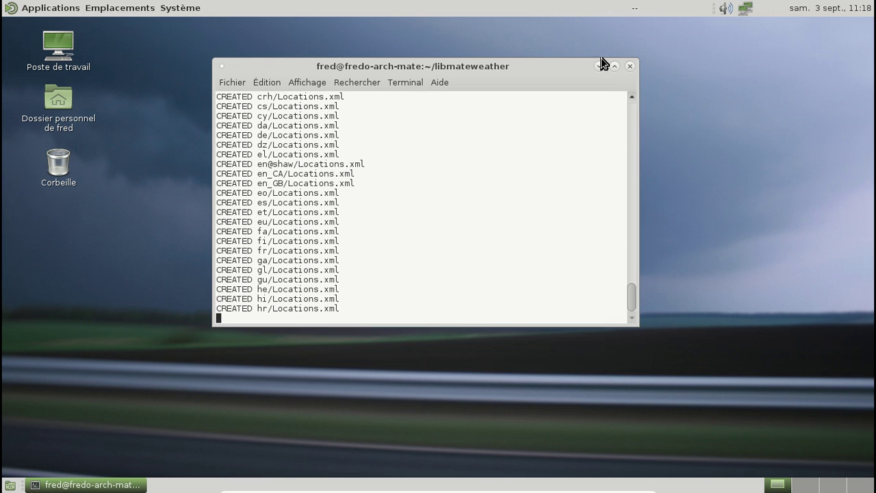
# Step: Check the weather applet's details for Bordeaux, and remove the applet from the panel
pyautogui.rightClick(634, 14)
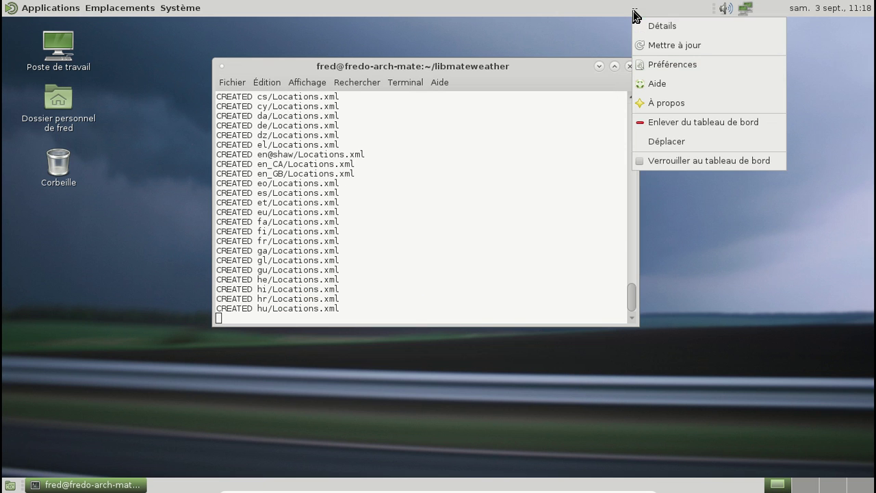
pyautogui.click(659, 27)
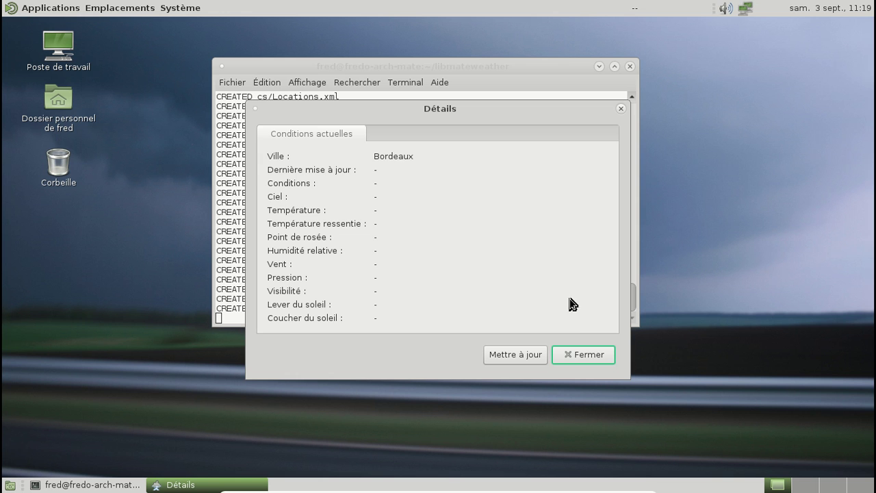
pyautogui.click(589, 356)
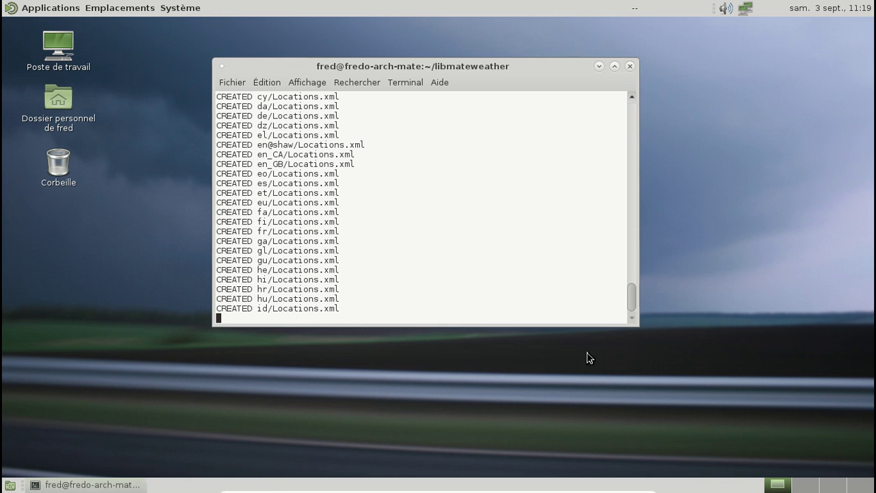
pyautogui.rightClick(633, 15)
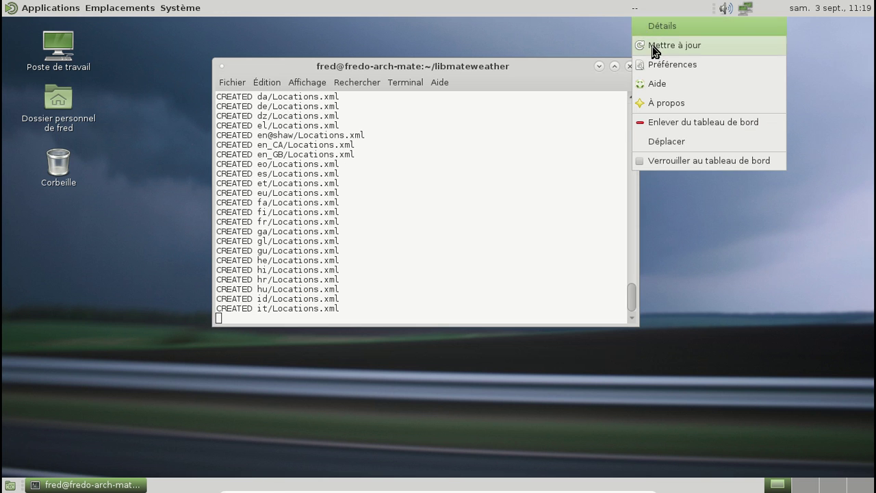
pyautogui.click(669, 131)
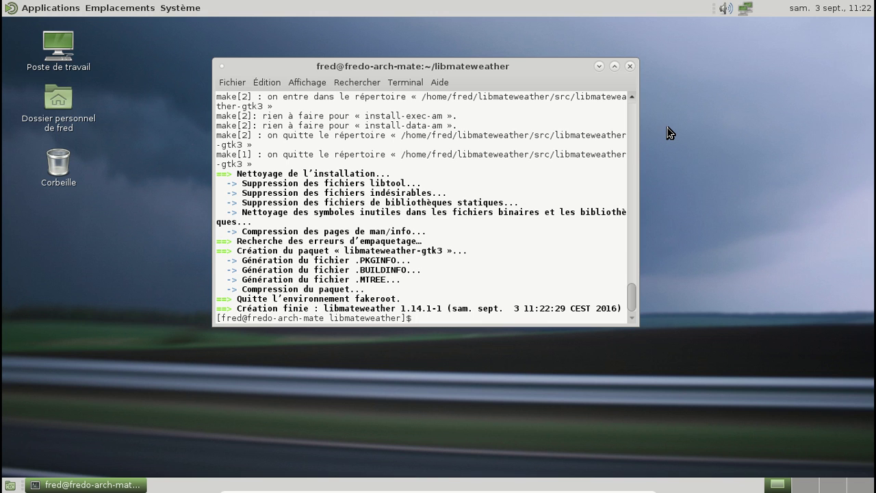
# Step: In a new terminal tab, go to the home directory and page through the results of pacman -Ss caja | more
pyautogui.hotkey('ctrl', 'shift', 't')
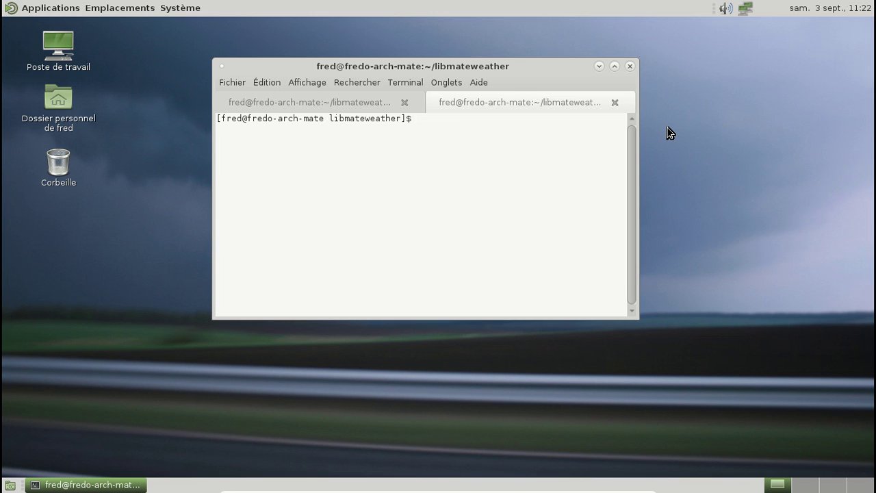
pyautogui.write('cd')
pyautogui.press('Return')
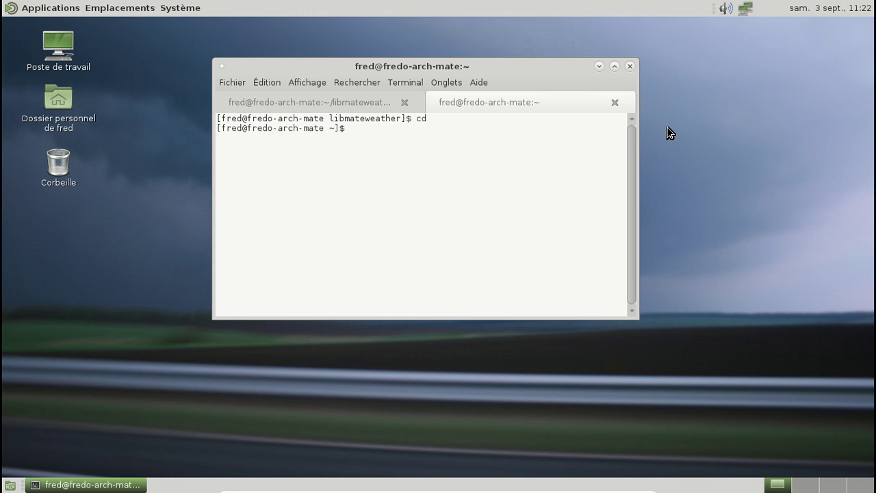
pyautogui.write('pacman -Ss caja | more')
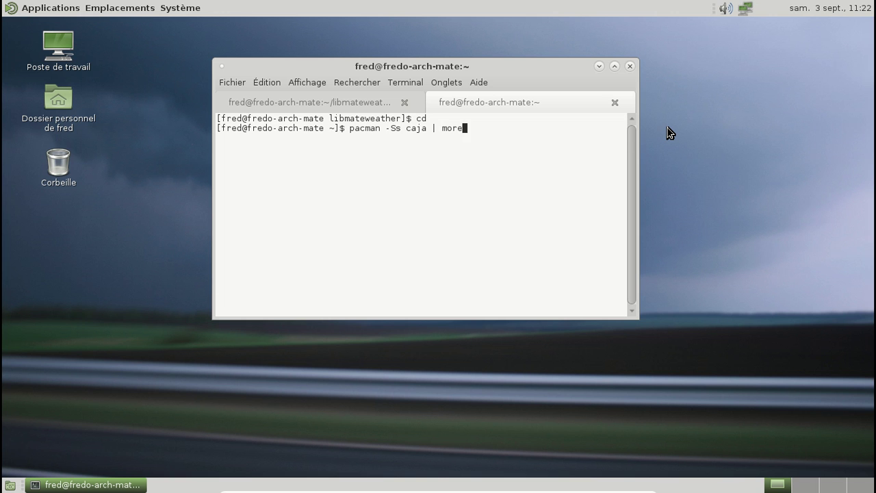
pyautogui.press('Return')
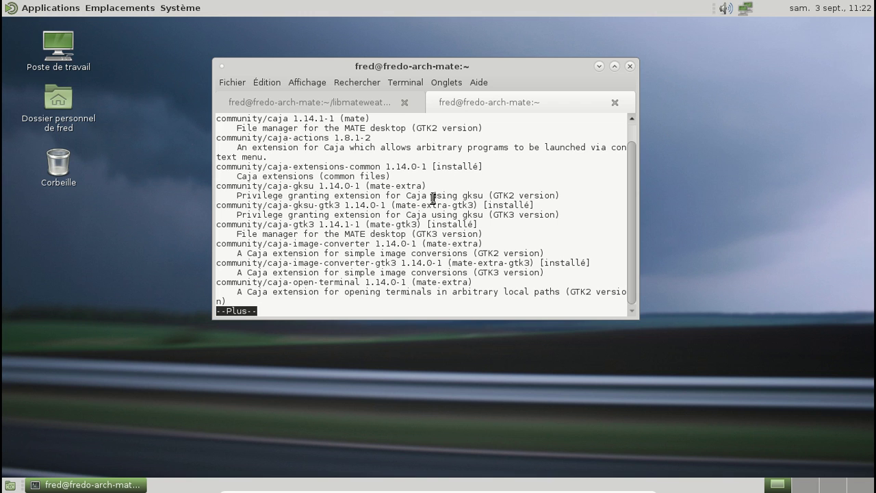
pyautogui.scroll(1, 503, 169)
pyautogui.press('space')
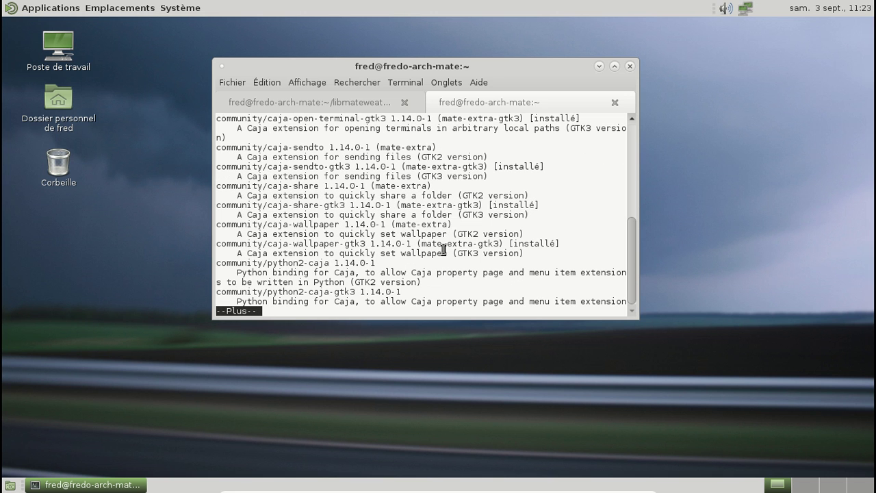
# Step: Compare the caja-gtk3 and caja (GTK2) package entries in the search results, and close that terminal tab
pyautogui.scroll(3, 331, 213)
pyautogui.scroll(1, 331, 214)
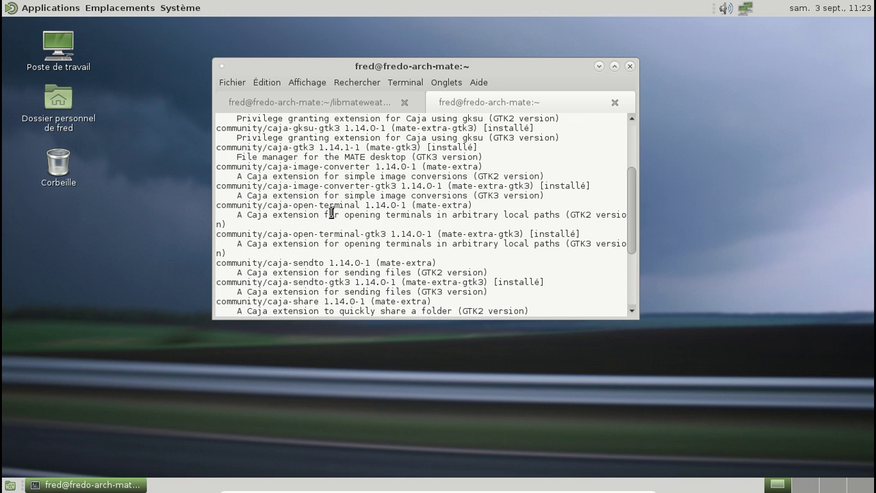
pyautogui.moveTo(218, 147); pyautogui.dragTo(489, 154)
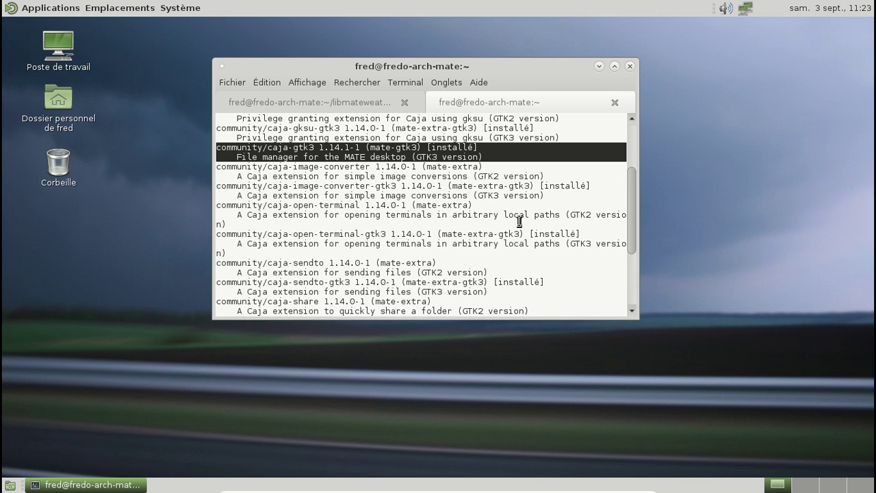
pyautogui.scroll(-4, 519, 221)
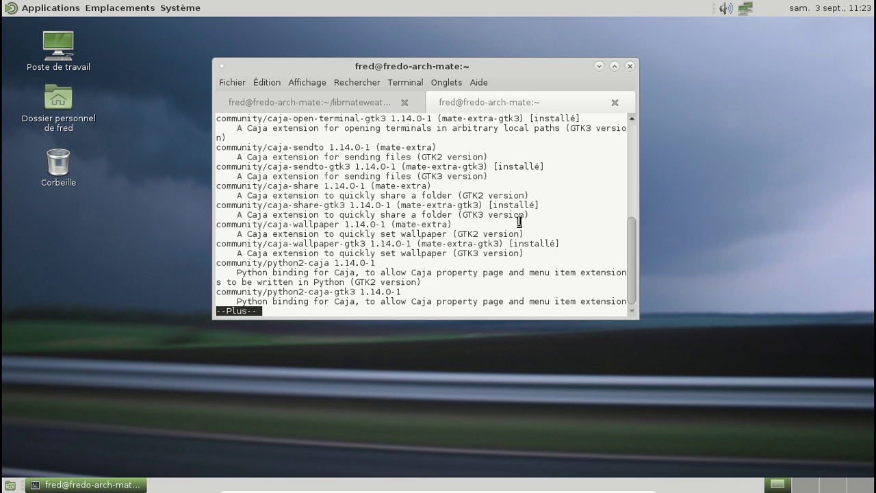
pyautogui.scroll(7, 519, 221)
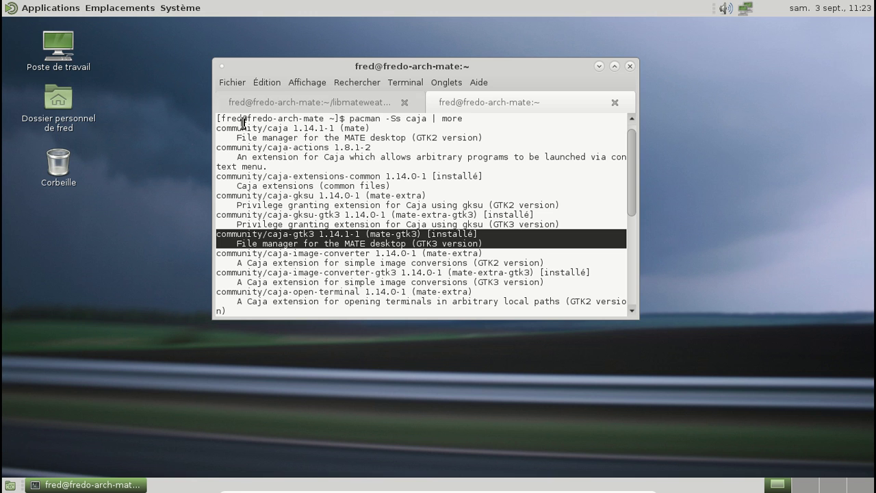
pyautogui.moveTo(218, 127); pyautogui.dragTo(496, 134)
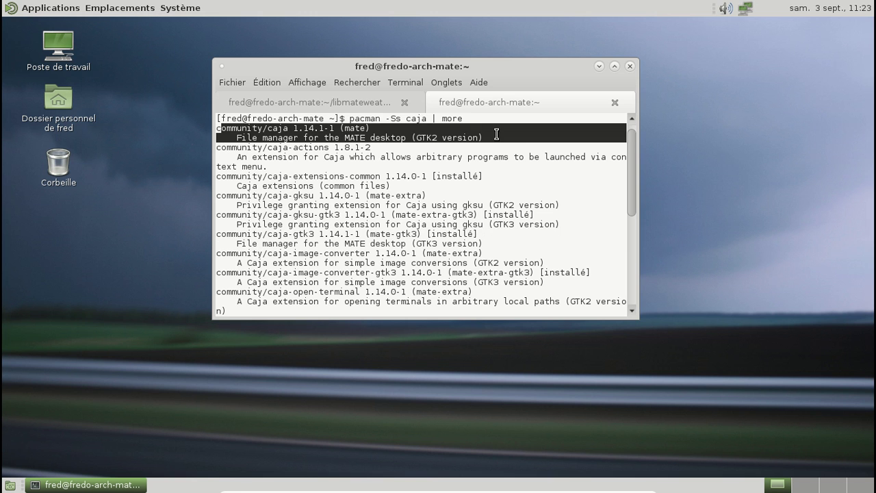
pyautogui.click(614, 102)
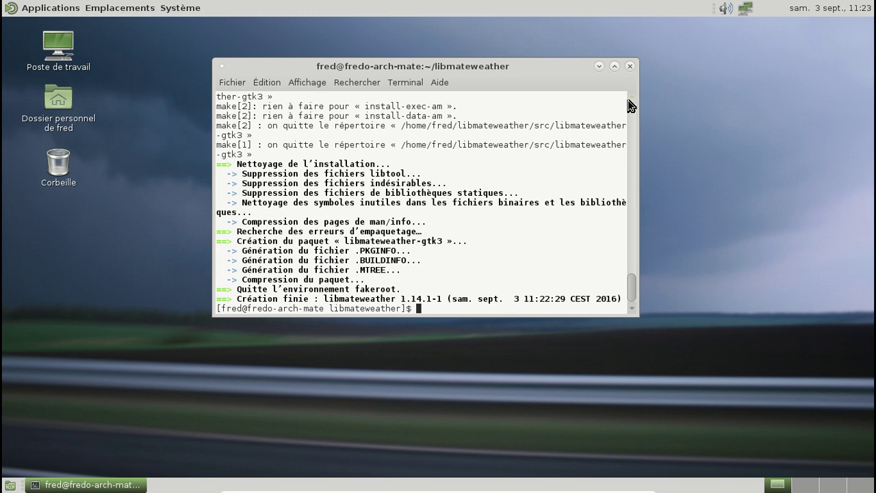
# Step: Enter the command yaourt -U libmateweather-gtk3-1.14.1-1-x86_64.pkg.tar.xz in the libmateweather directory, replacing the non-GTK3 package file name
pyautogui.write('yaourt -*U l')
pyautogui.press('Tab')
pyautogui.write('1.14.1')
pyautogui.press('Tab')
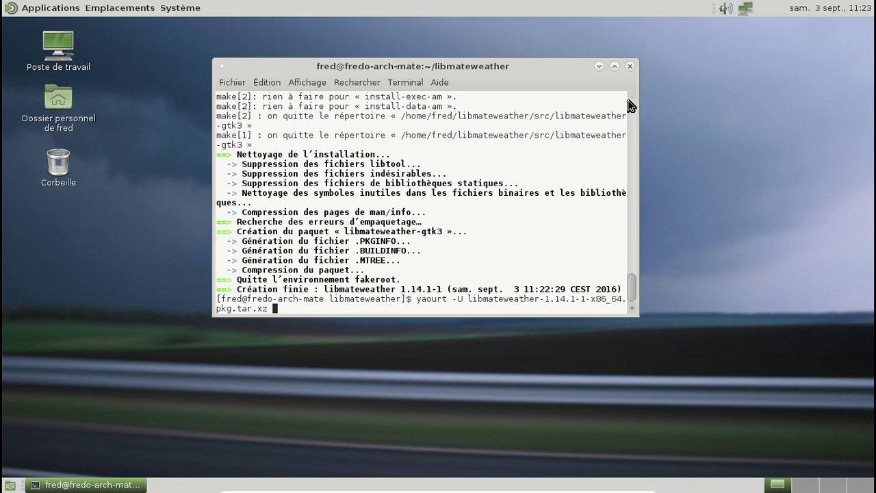
pyautogui.press('BackSpace')
pyautogui.press('BackSpace')
pyautogui.press('BackSpace')
pyautogui.press('BackSpace')
pyautogui.press('BackSpace')
pyautogui.press('BackSpace')
pyautogui.press('BackSpace')
pyautogui.press('BackSpace')
pyautogui.press('BackSpace')
pyautogui.press('BackSpace')
pyautogui.press('BackSpace')
pyautogui.press('BackSpace')
pyautogui.press('BackSpace')
pyautogui.press('BackSpace')
pyautogui.press('BackSpace')
pyautogui.press('BackSpace')
pyautogui.press('BackSpace')
pyautogui.press('BackSpace')
pyautogui.press('BackSpace')
pyautogui.press('BackSpace')
pyautogui.press('BackSpace')
pyautogui.press('BackSpace')
pyautogui.write('-g')
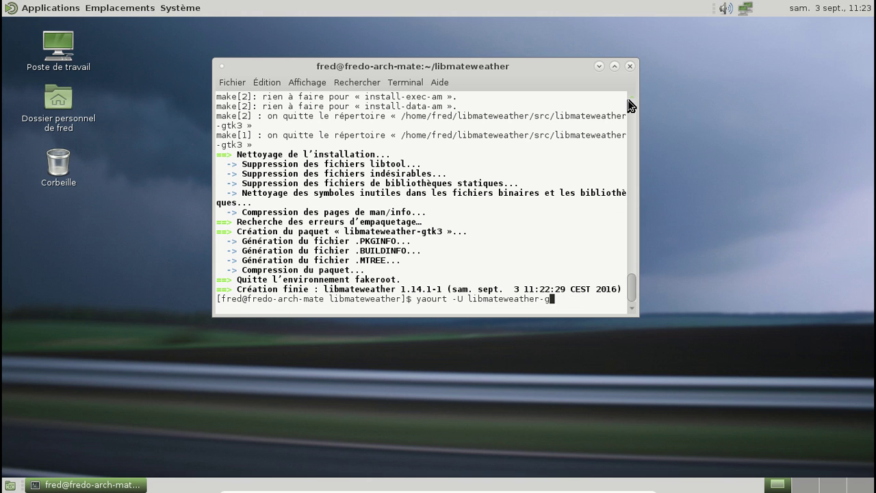
pyautogui.press('Tab')
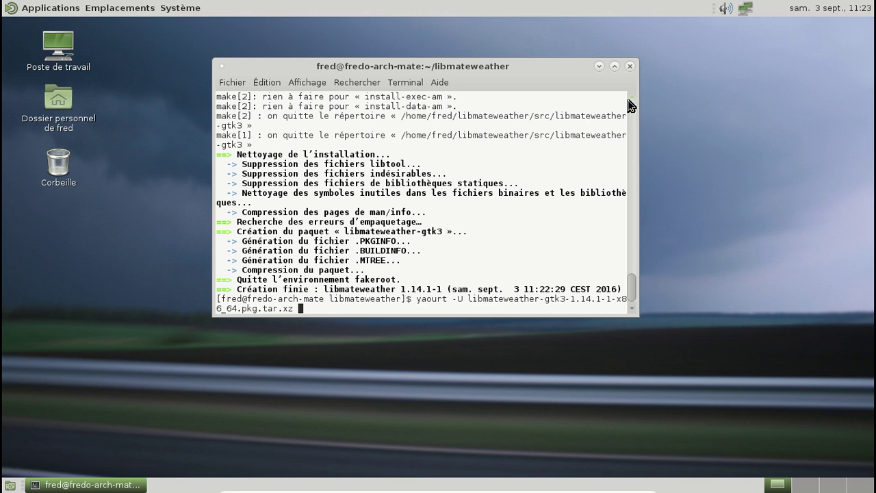
# Step: Run the package installation, enter the sudo password and accept the installation
pyautogui.press('Return')
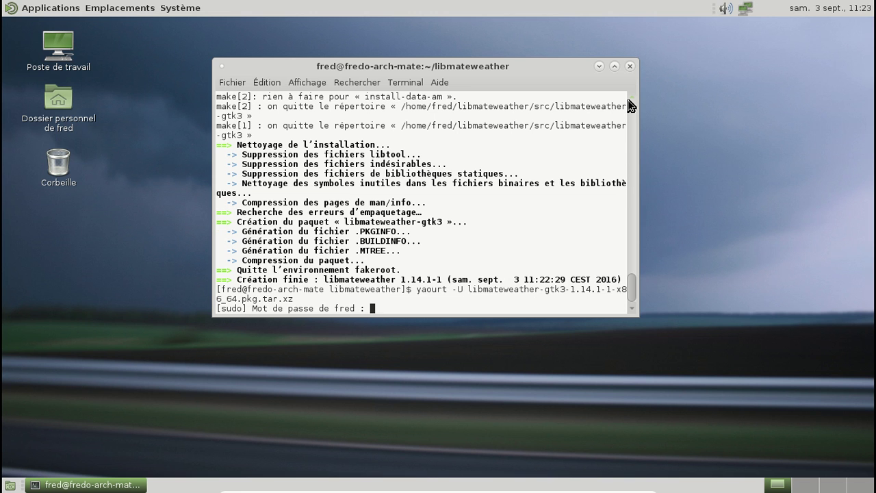
pyautogui.press('Return')
pyautogui.press('Return')
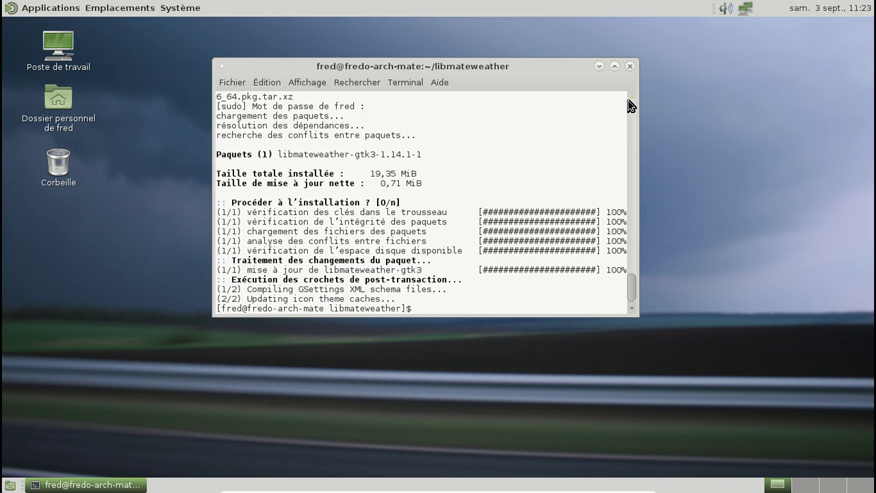
# Step: Close the terminal, log out of the MATE session and log back in with the account password
pyautogui.click(630, 65)
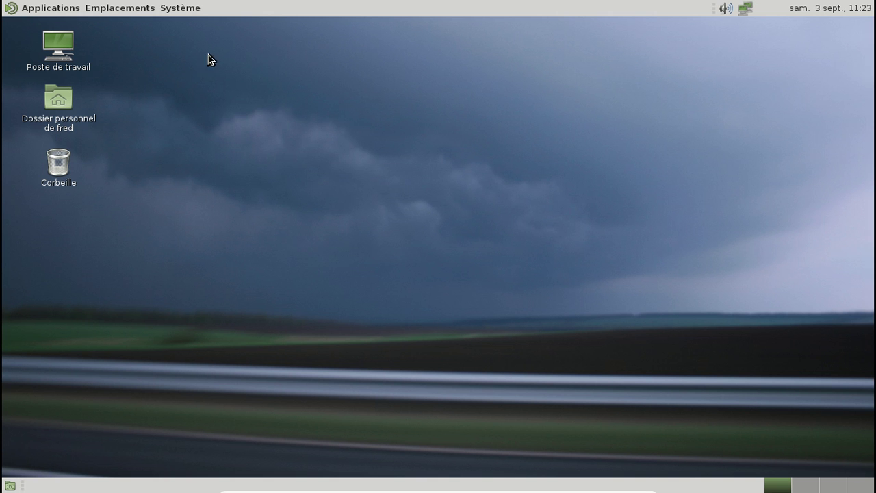
pyautogui.click(179, 8)
pyautogui.click(194, 122)
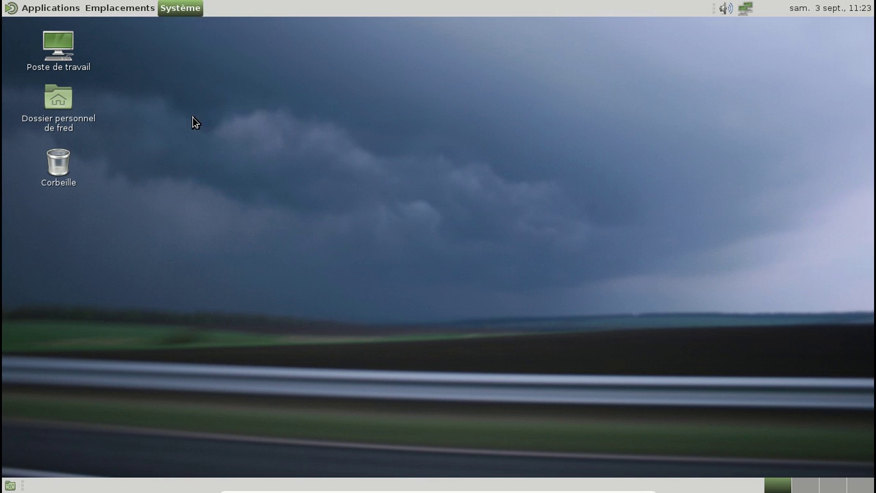
pyautogui.click(528, 304)
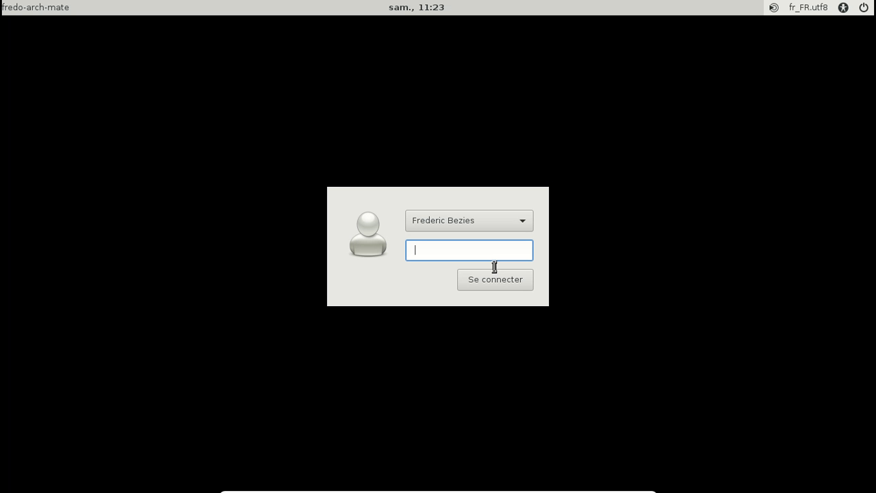
pyautogui.write('•••••••')
pyautogui.press('Return')
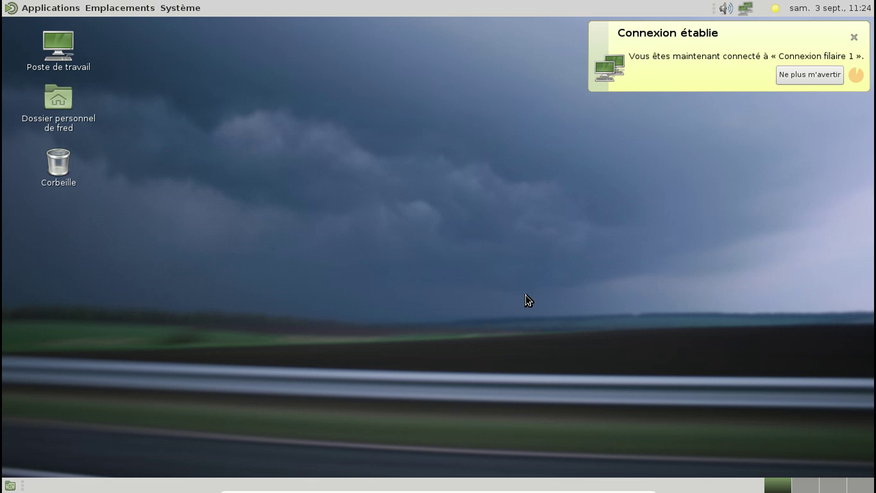
# Step: View the clock's calendar and locations, and add the Bulletin météo applet to an empty area of the upper desktop panel
pyautogui.click(773, 9)
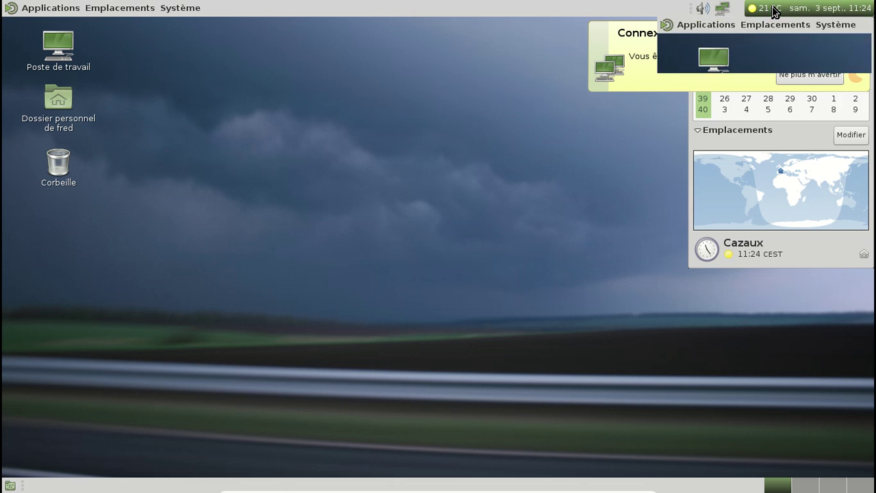
pyautogui.rightClick(569, 10)
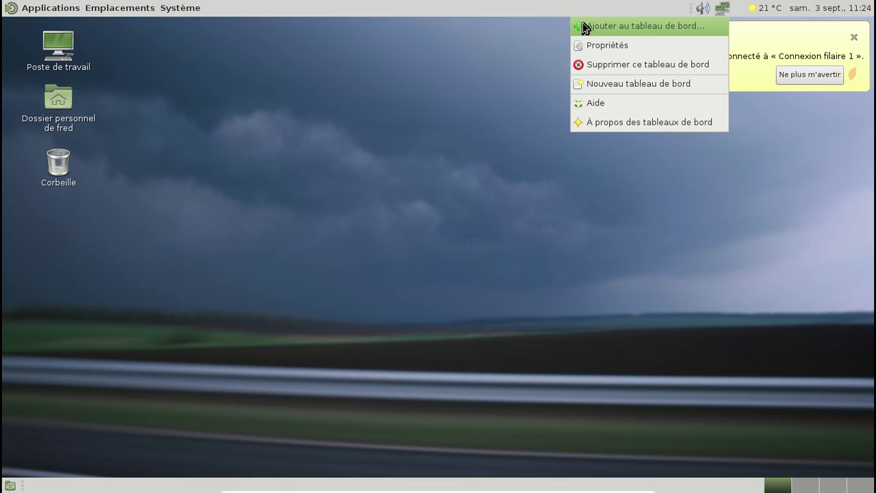
pyautogui.click(583, 26)
pyautogui.click(383, 286)
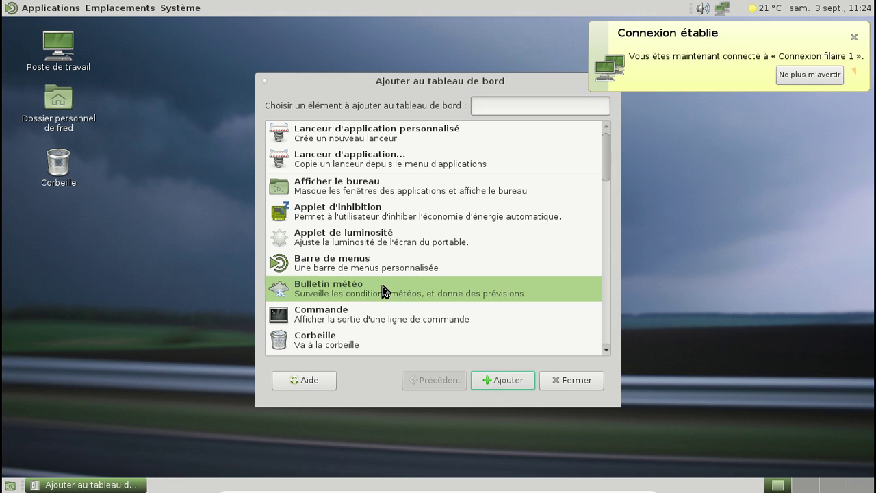
pyautogui.click(501, 382)
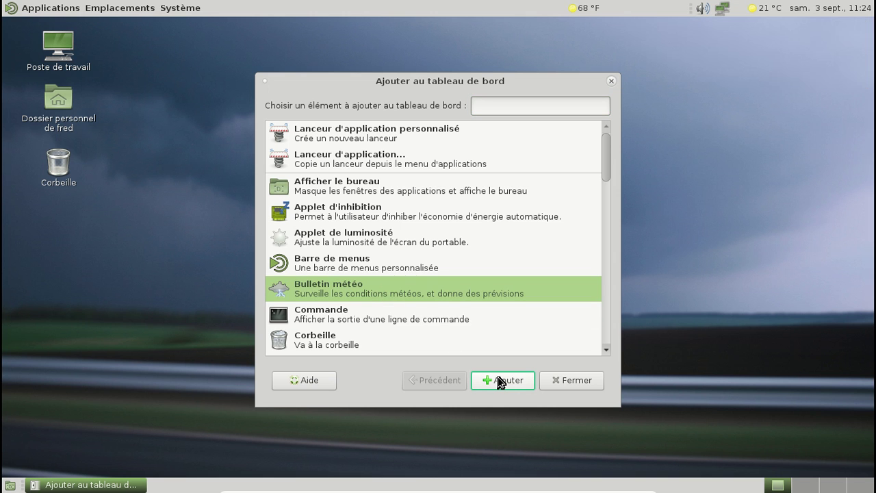
pyautogui.click(558, 380)
# Step: Set the new weather applet's temperature unit to Celsius in its preferences
pyautogui.rightClick(586, 13)
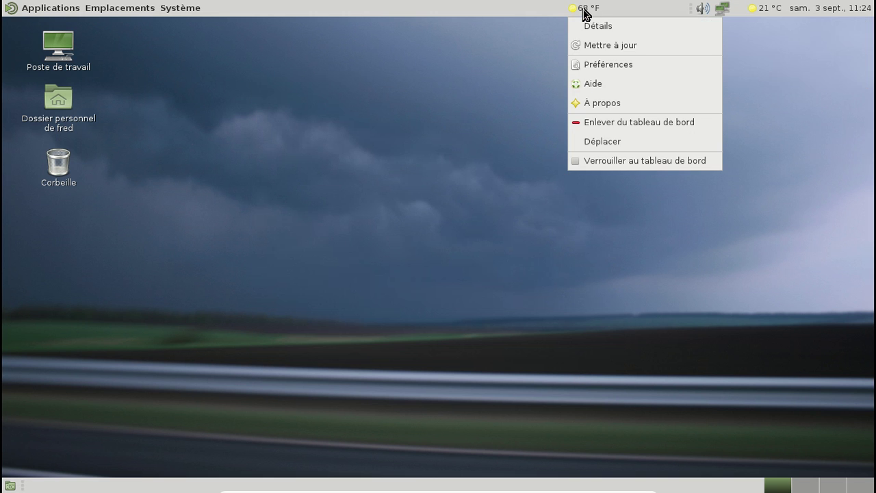
pyautogui.click(605, 67)
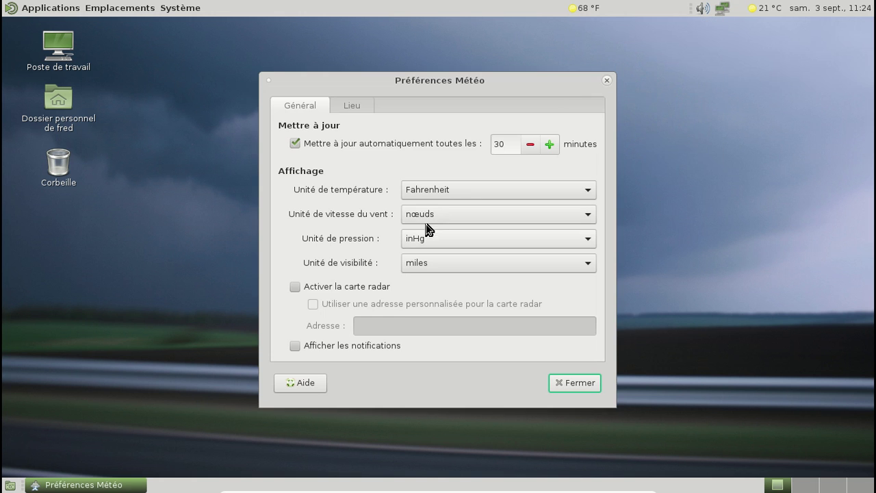
pyautogui.click(451, 192)
pyautogui.click(434, 173)
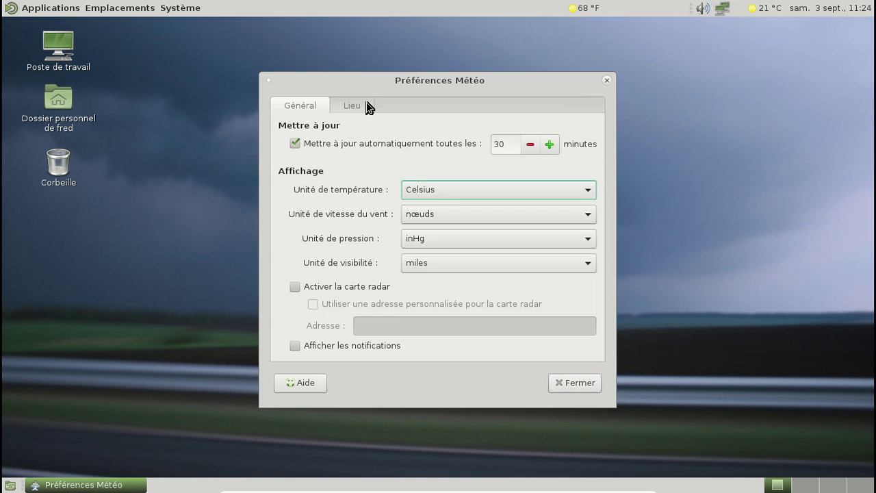
pyautogui.click(365, 106)
pyautogui.click(312, 108)
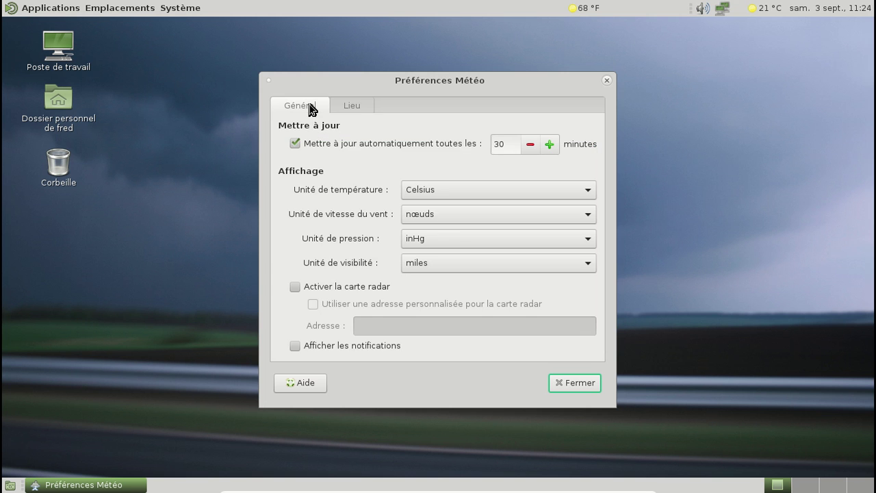
pyautogui.click(586, 382)
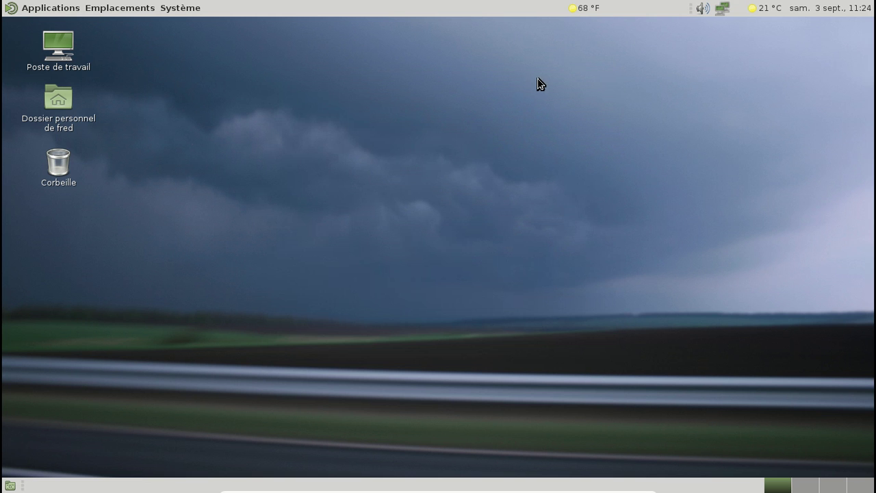
# Step: Set the weather applet's location to the Cazaux station under Europe, France
pyautogui.rightClick(594, 15)
pyautogui.click(627, 63)
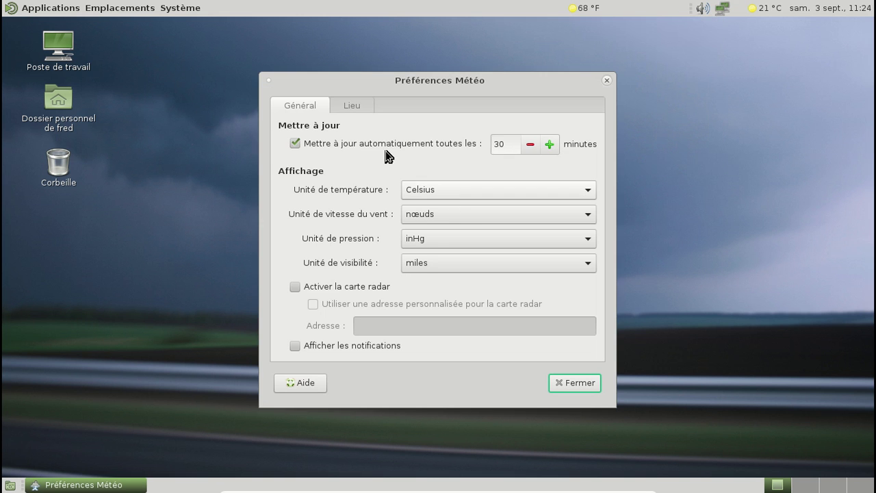
pyautogui.click(368, 106)
pyautogui.click(283, 216)
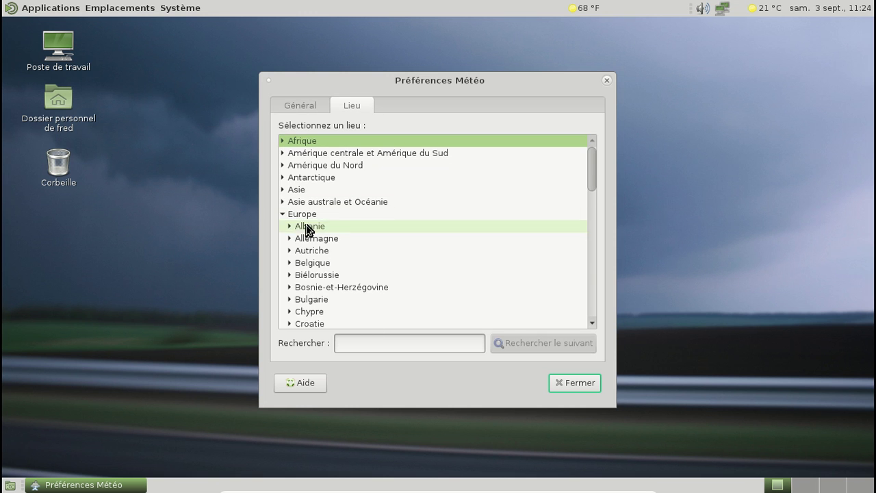
pyautogui.scroll(-2, 322, 299)
pyautogui.click(290, 326)
pyautogui.scroll(-6, 365, 287)
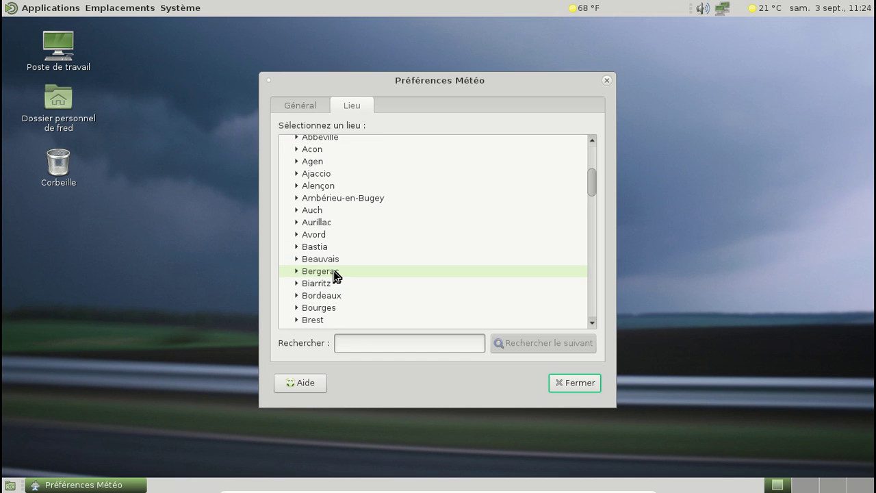
pyautogui.scroll(1, 335, 274)
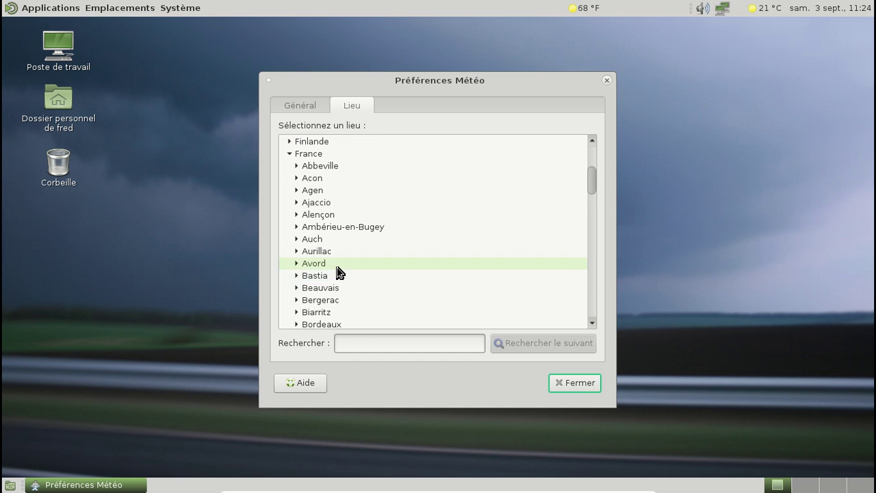
pyautogui.scroll(-2, 340, 272)
pyautogui.scroll(-3, 391, 273)
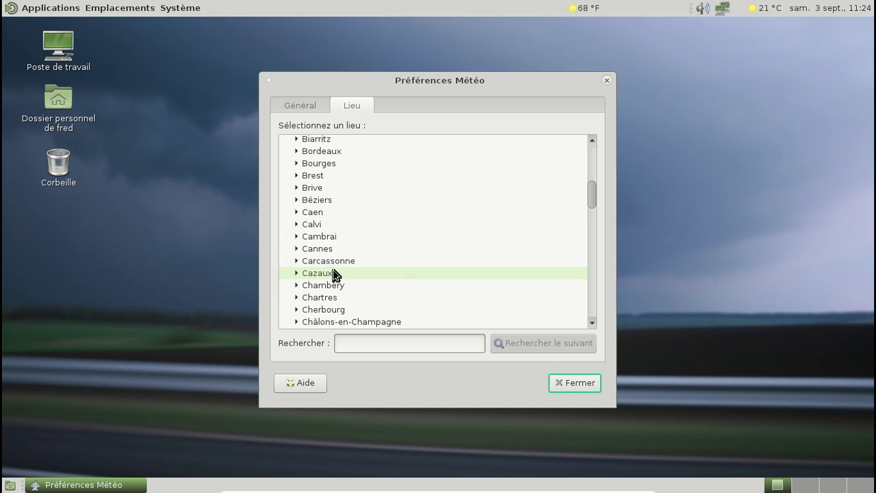
pyautogui.click(297, 274)
pyautogui.click(327, 286)
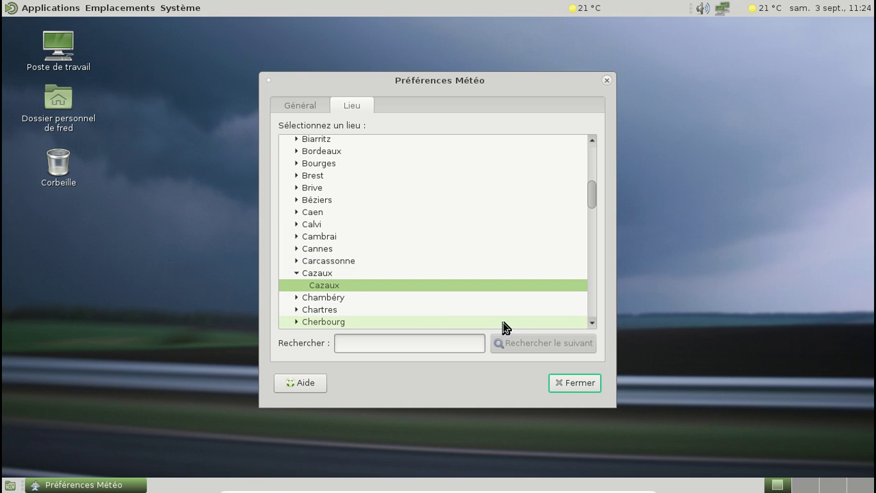
pyautogui.click(593, 384)
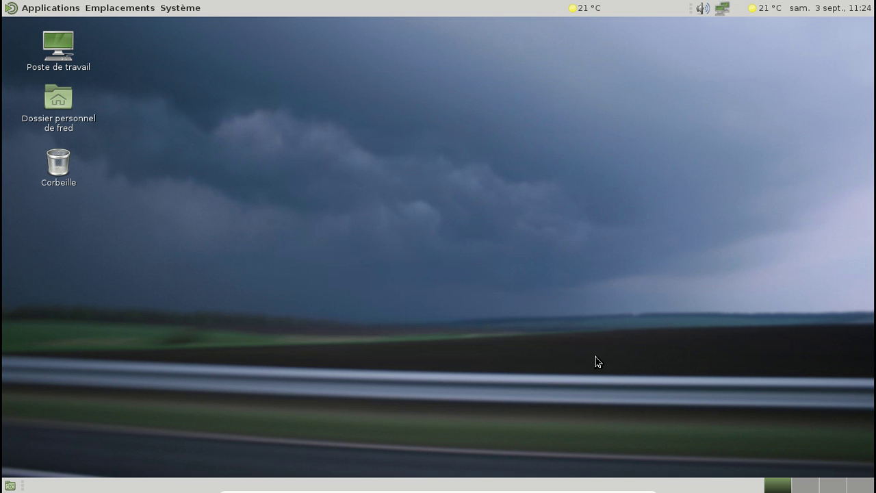
# Step: Examine the weather applet's current conditions details, and remove that applet from the desktop panel
pyautogui.click(592, 12)
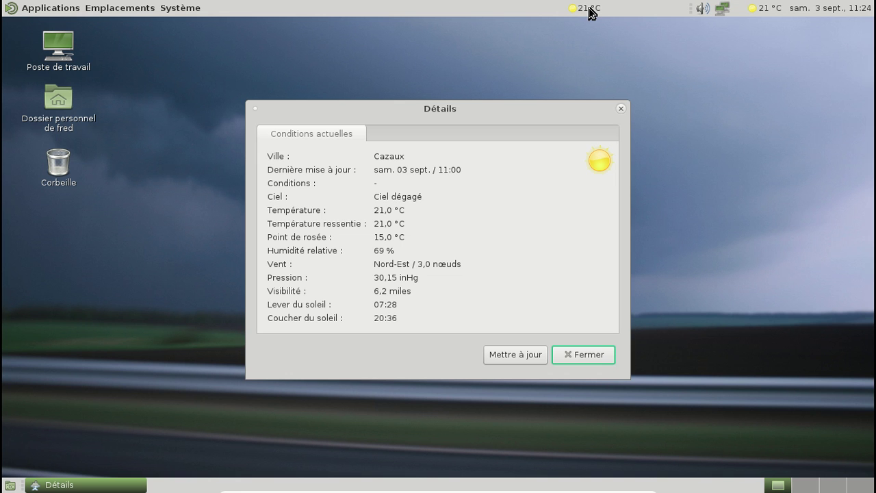
pyautogui.click(620, 109)
pyautogui.rightClick(574, 11)
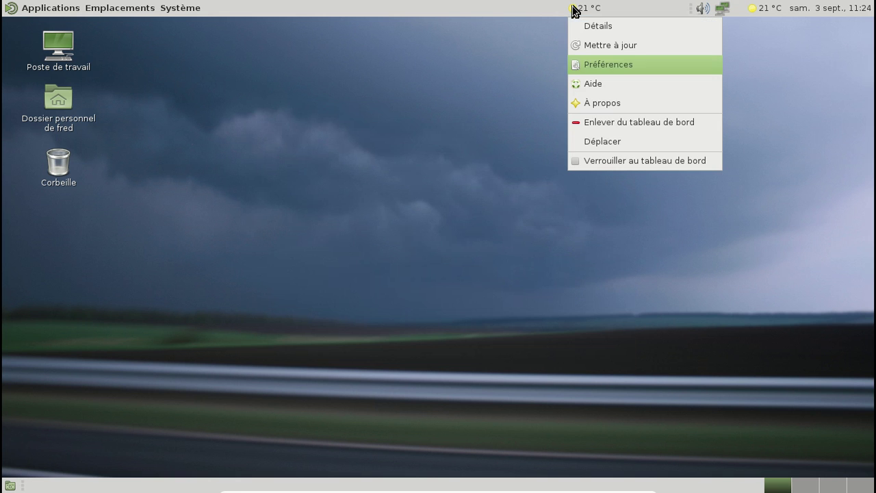
pyautogui.click(612, 123)
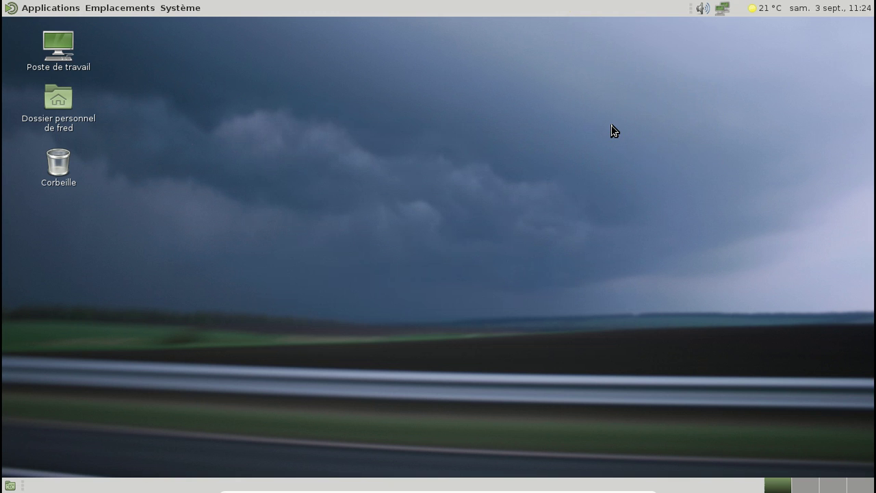
# Step: Shut down the computer from the desktop session
pyautogui.click(191, 8)
pyautogui.click(204, 142)
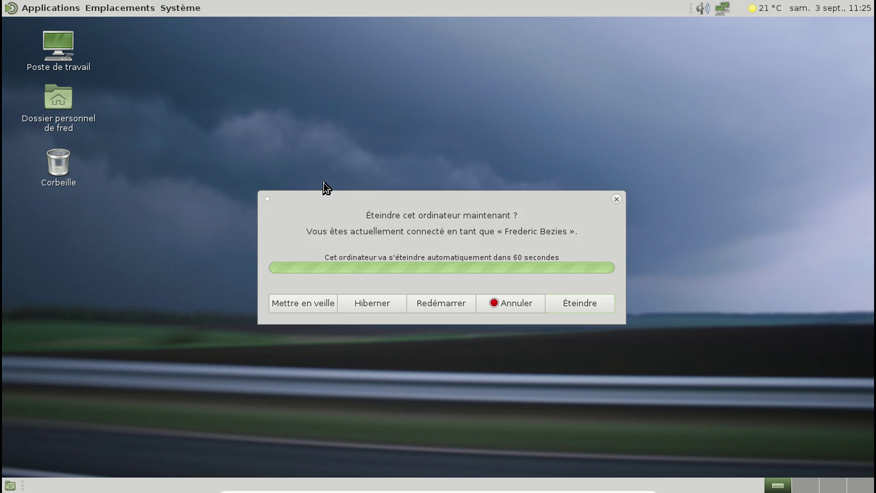
pyautogui.click(587, 307)
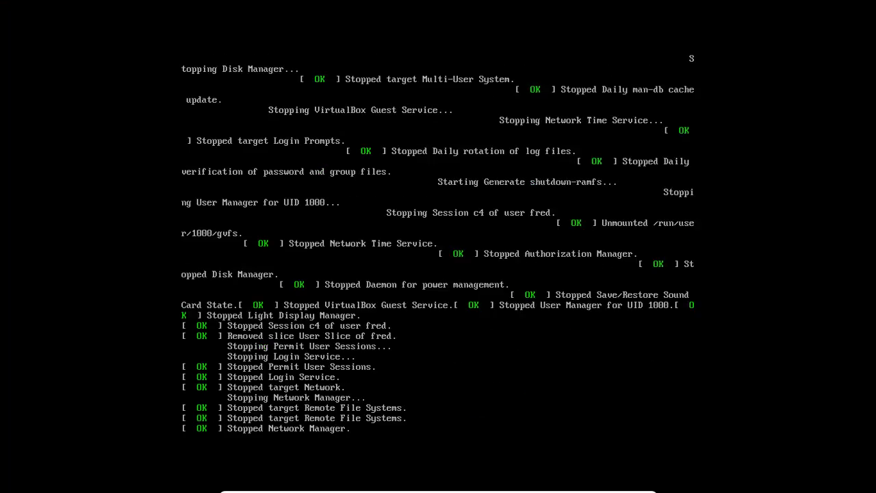